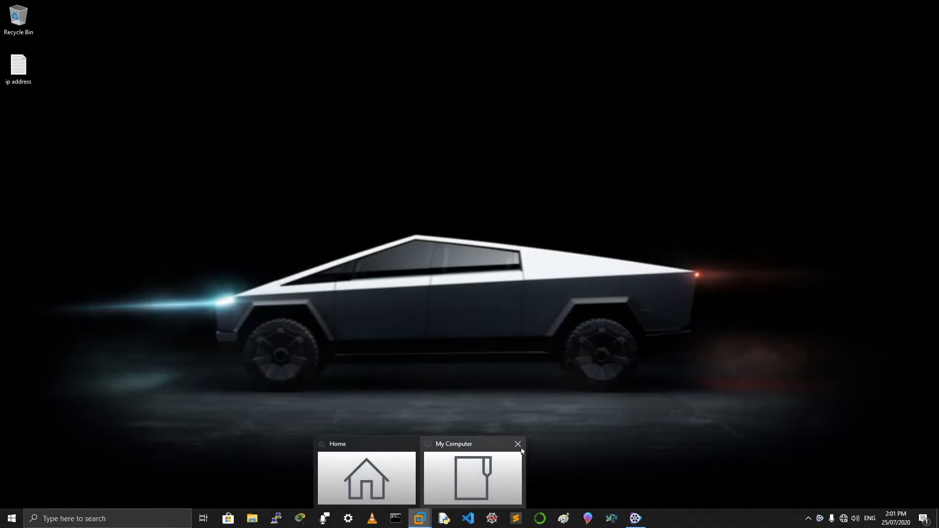
# Close the My Computer window and restore VMware Workstation to its Home page
pyautogui.click(517, 444)
pyautogui.click(433, 492)
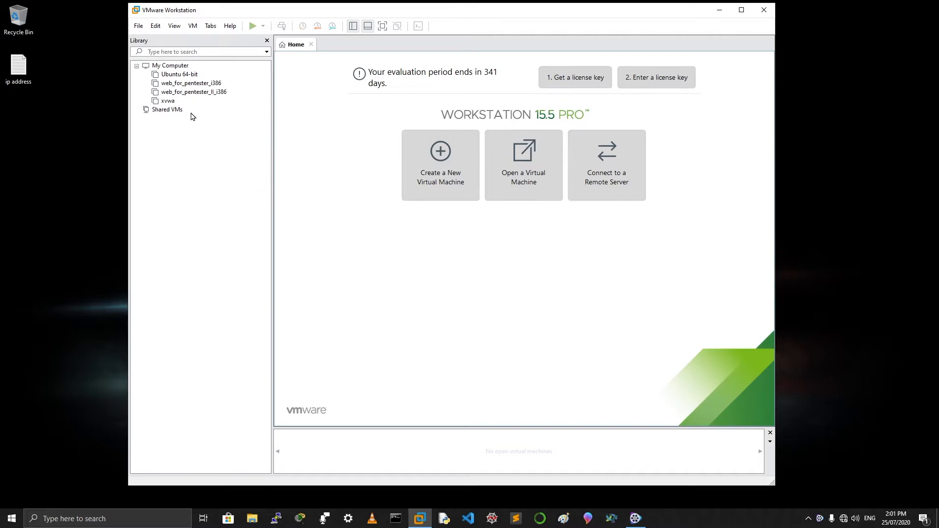
# Begin a Typical new virtual machine using the Windows Server 2019 ISO as the installer disc image
pyautogui.click(435, 171)
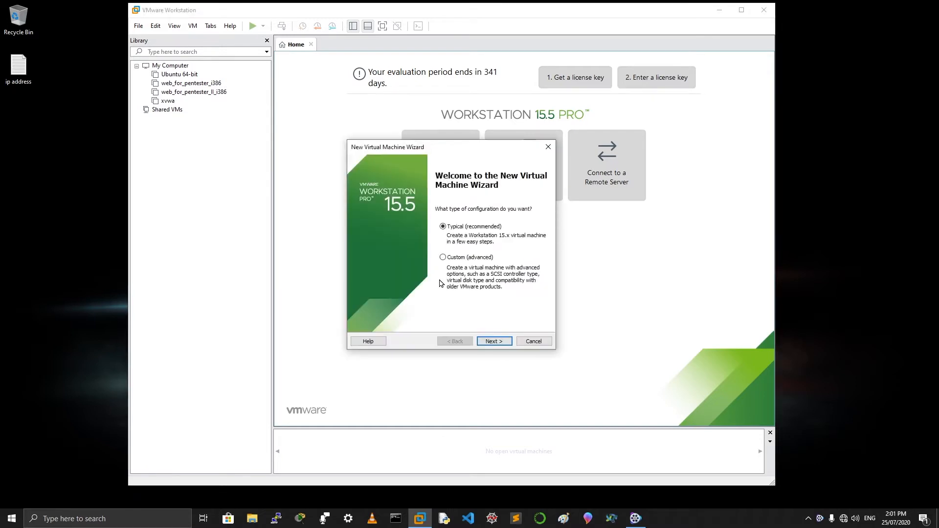
pyautogui.click(507, 341)
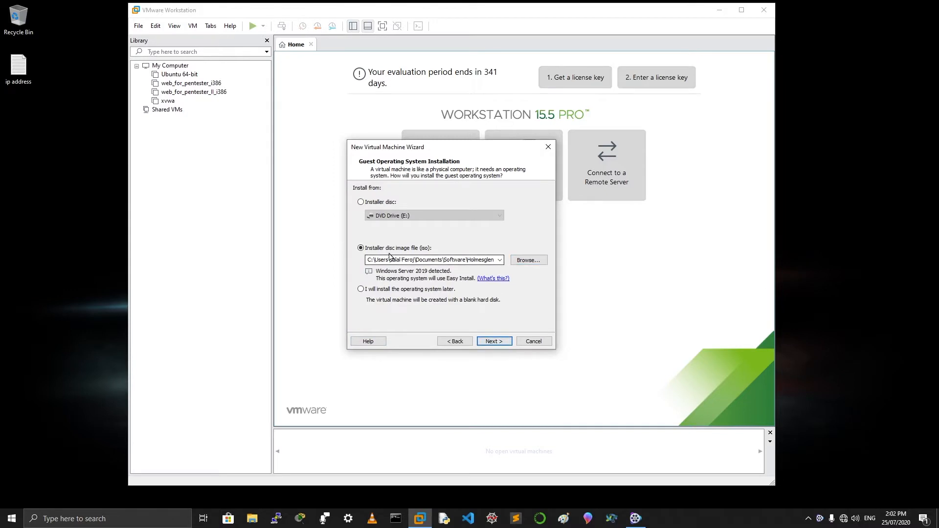
pyautogui.click(529, 260)
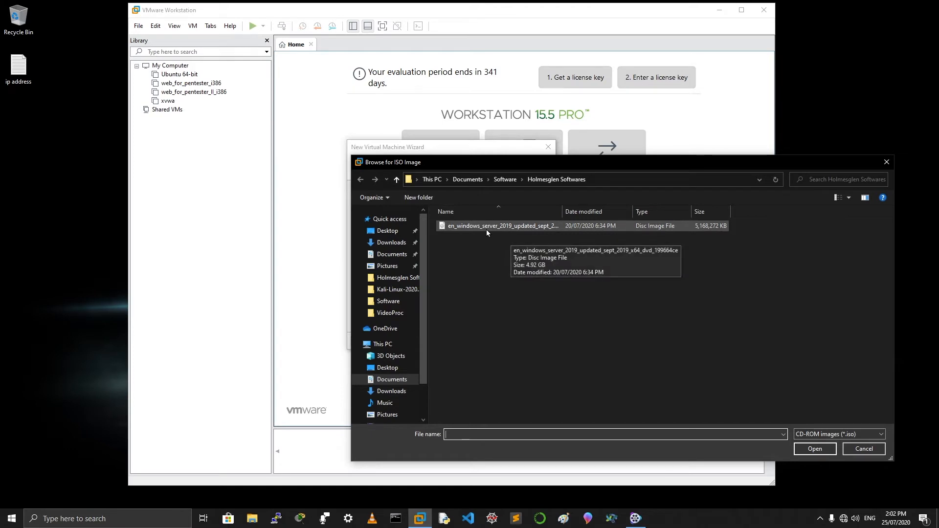
pyautogui.click(510, 230)
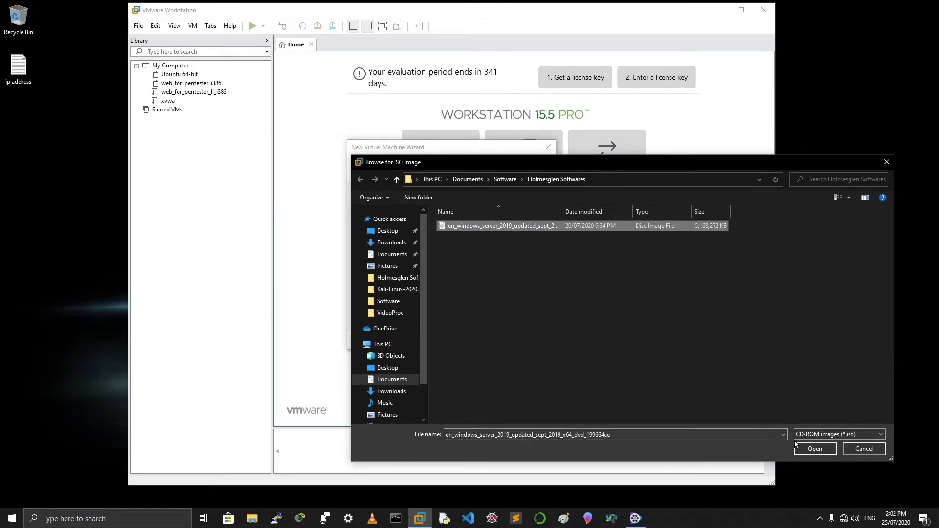
pyautogui.click(815, 449)
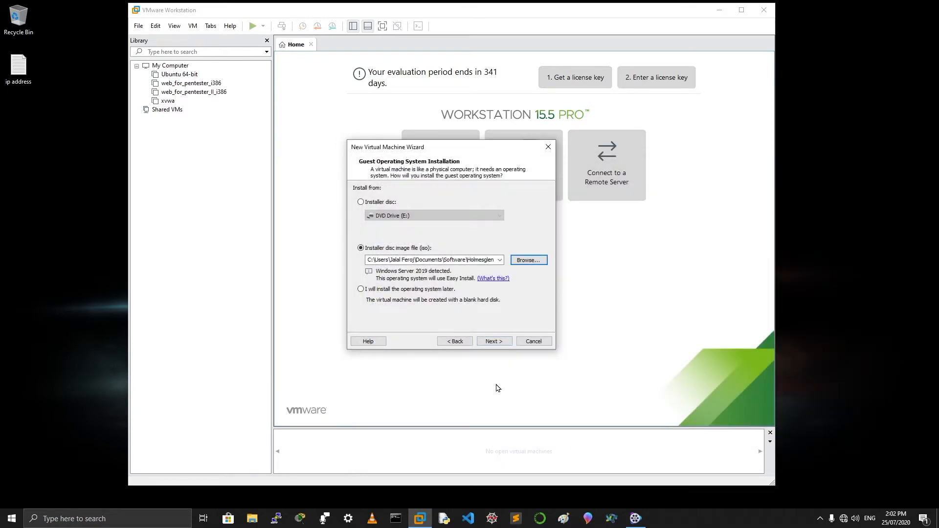
pyautogui.click(497, 346)
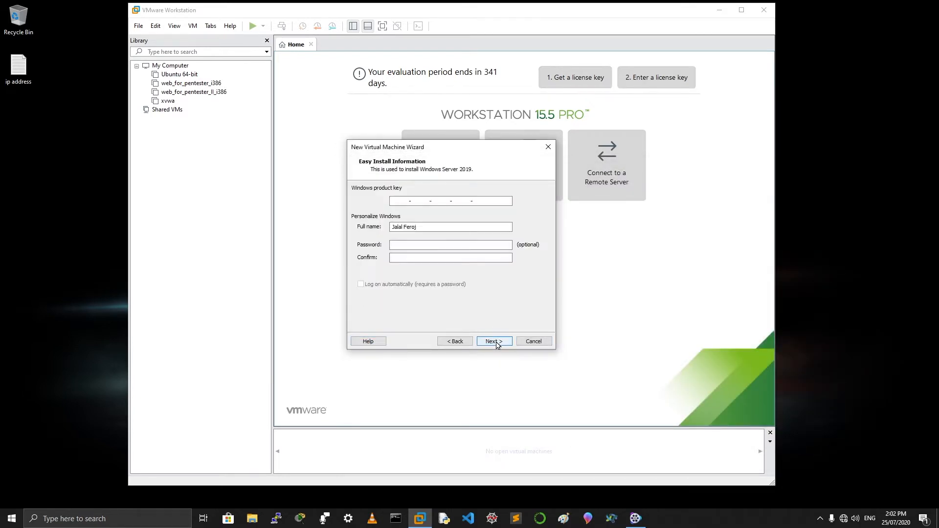
# Skip the product key and keep the default Windows Server 2019 VM name and location
pyautogui.click(496, 345)
pyautogui.click(472, 271)
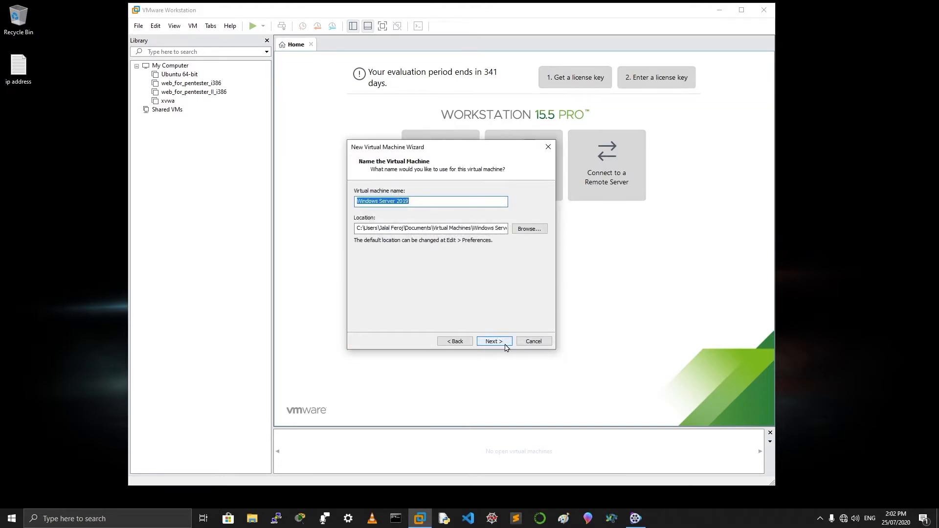
pyautogui.click(496, 342)
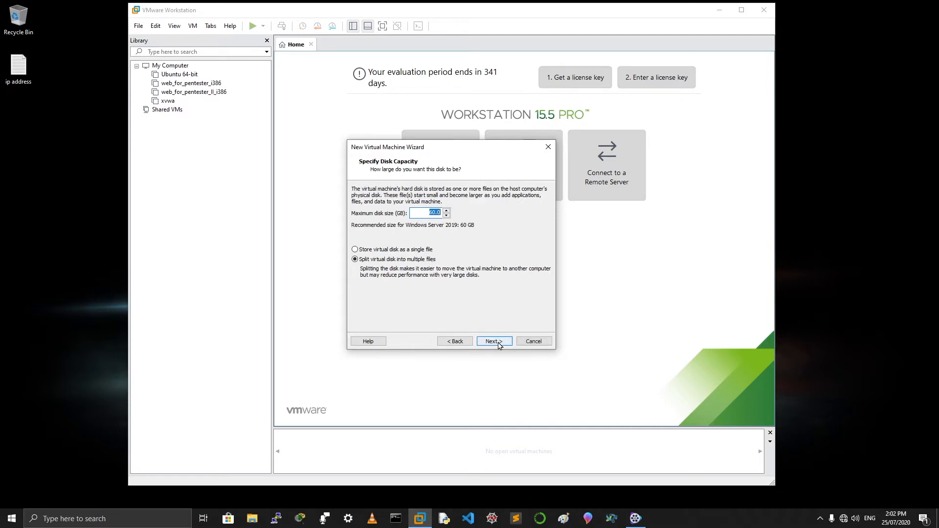
# Set a 25 GB maximum disk stored as a single file, then finish creating the VM
pyautogui.click(446, 216)
pyautogui.click(446, 216)
pyautogui.click(447, 216)
pyautogui.click(446, 216)
pyautogui.click(446, 215)
pyautogui.click(447, 217)
pyautogui.click(446, 217)
pyautogui.click(446, 217)
pyautogui.click(446, 217)
pyautogui.click(447, 215)
pyautogui.click(446, 217)
pyautogui.click(446, 216)
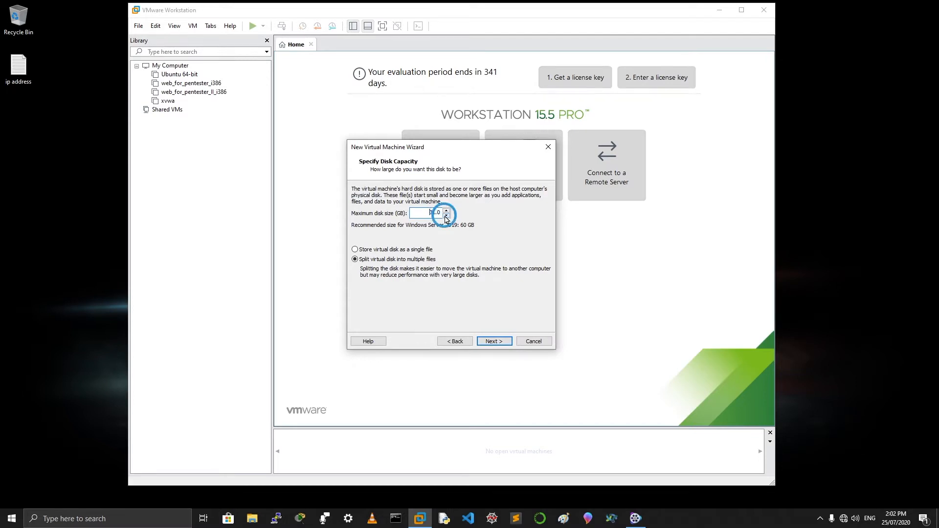
pyautogui.click(446, 216)
pyautogui.click(446, 216)
pyautogui.click(419, 250)
pyautogui.click(498, 340)
pyautogui.click(498, 342)
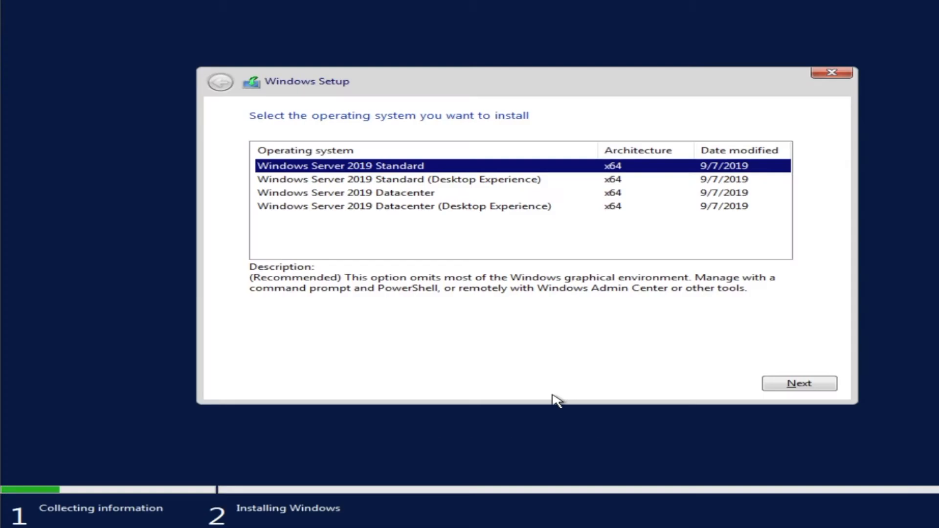
# Install Windows Server 2019 Standard (Desktop Experience) through Windows Setup until it reboots
pyautogui.click(378, 181)
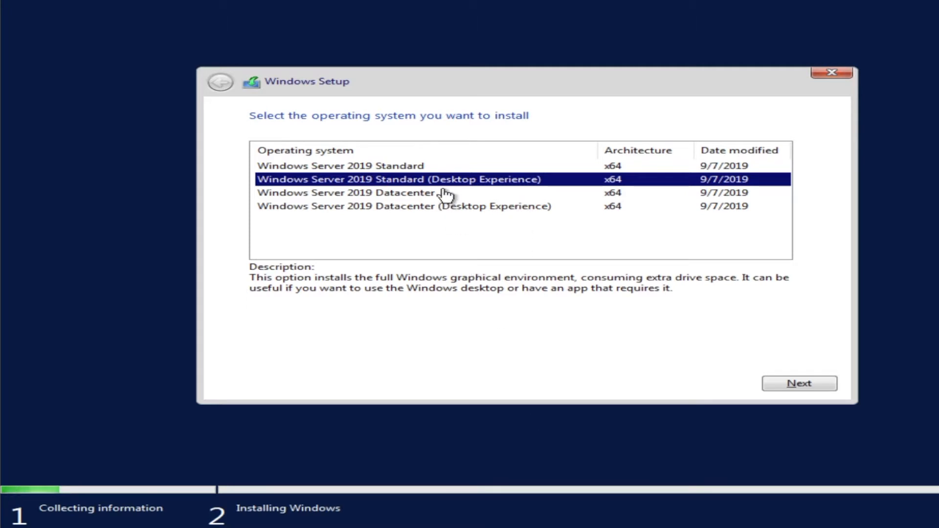
pyautogui.click(819, 384)
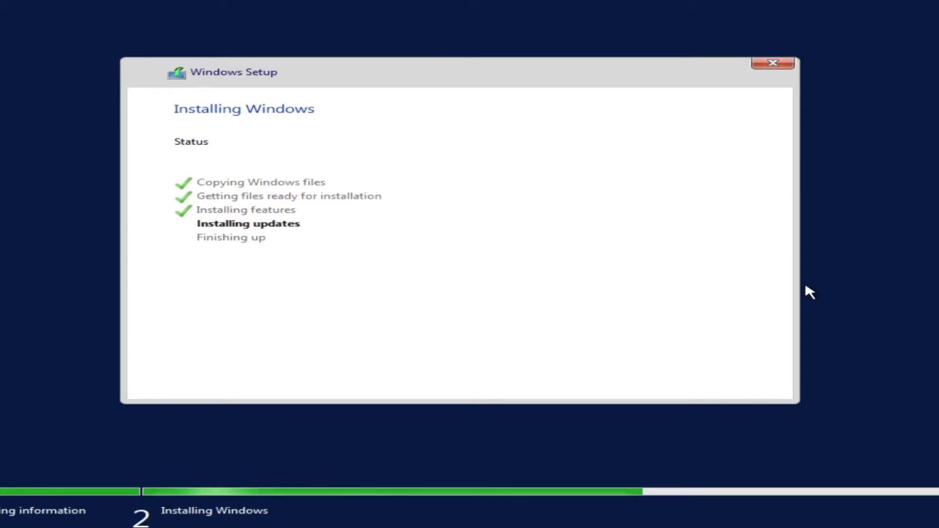
pyautogui.click(729, 382)
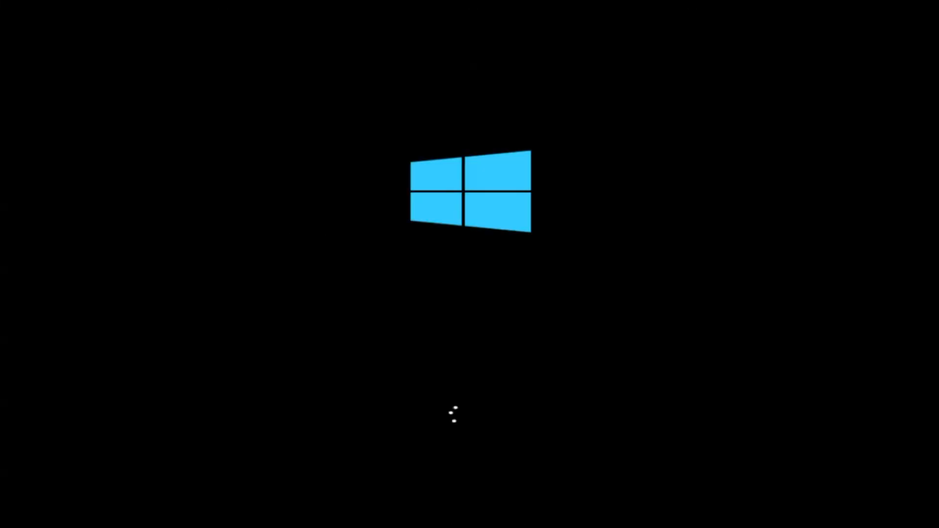
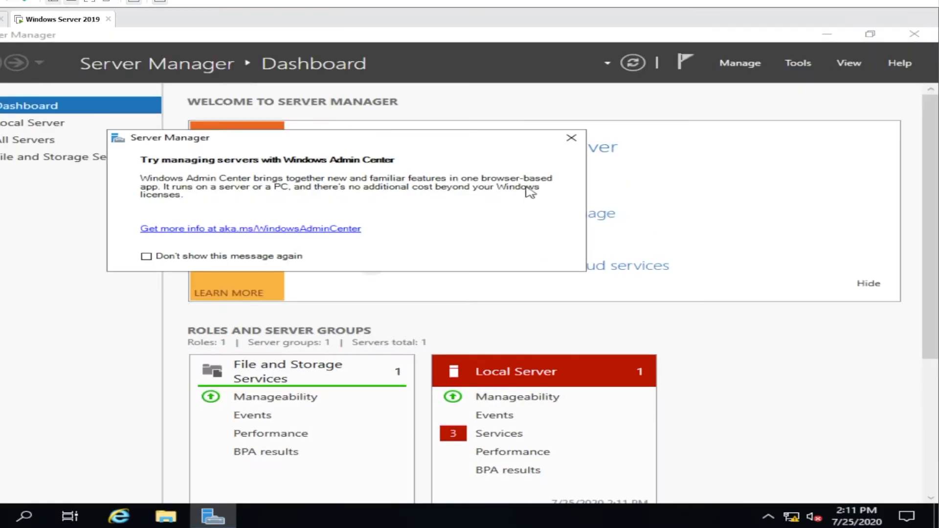
# Dismiss the Windows Admin Center message and open the Local Server configuration page
pyautogui.click(575, 143)
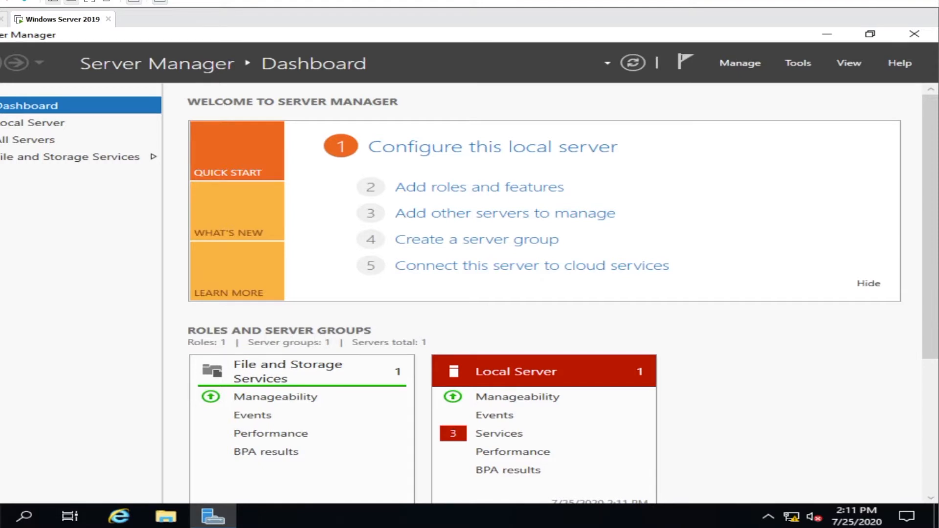
pyautogui.click(601, 156)
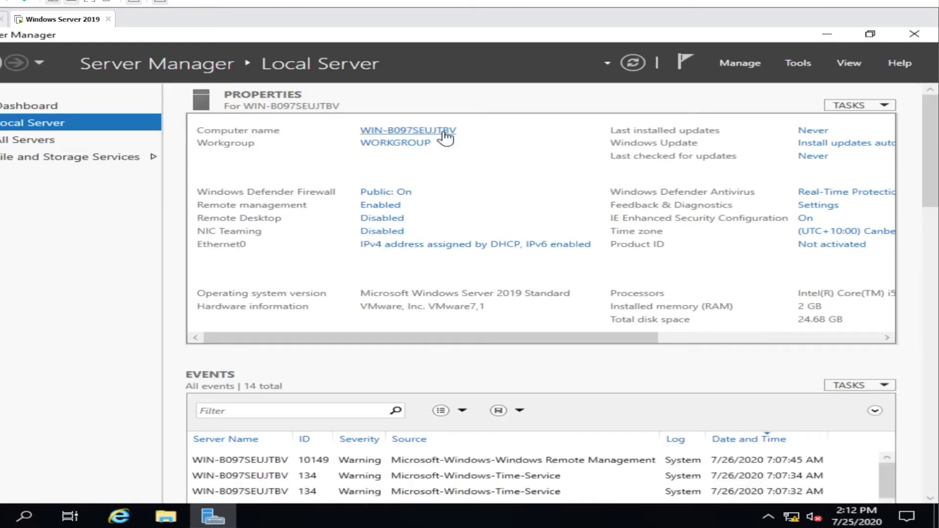
# Change the computer name to WIN19 in System Properties and choose Restart Later
pyautogui.click(445, 139)
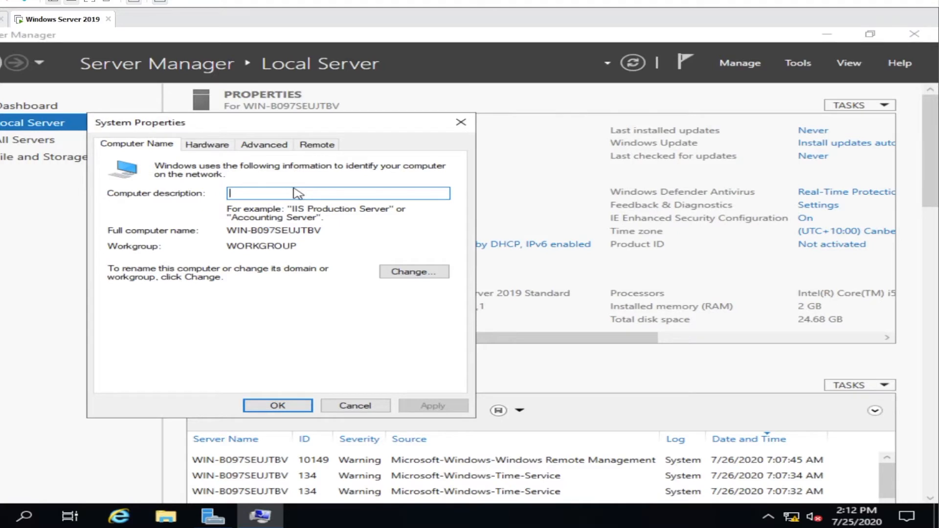
pyautogui.click(416, 274)
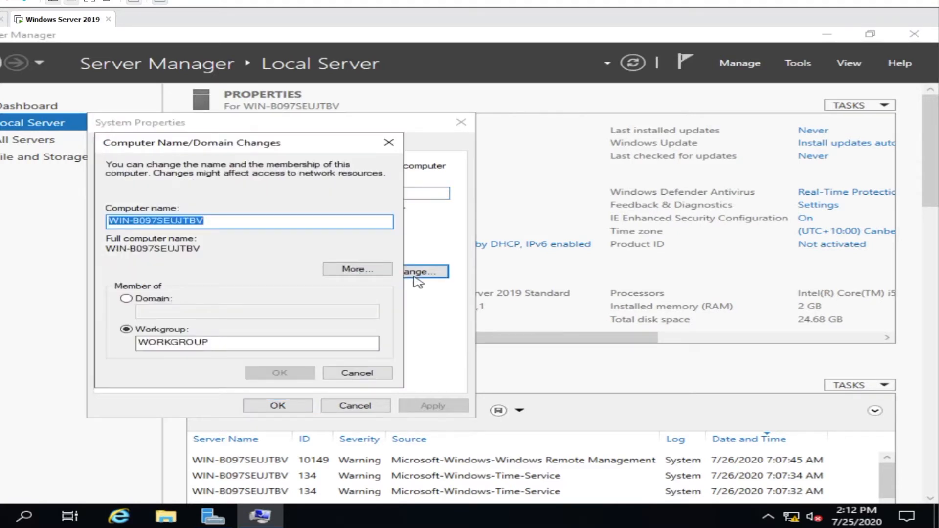
pyautogui.click(204, 220)
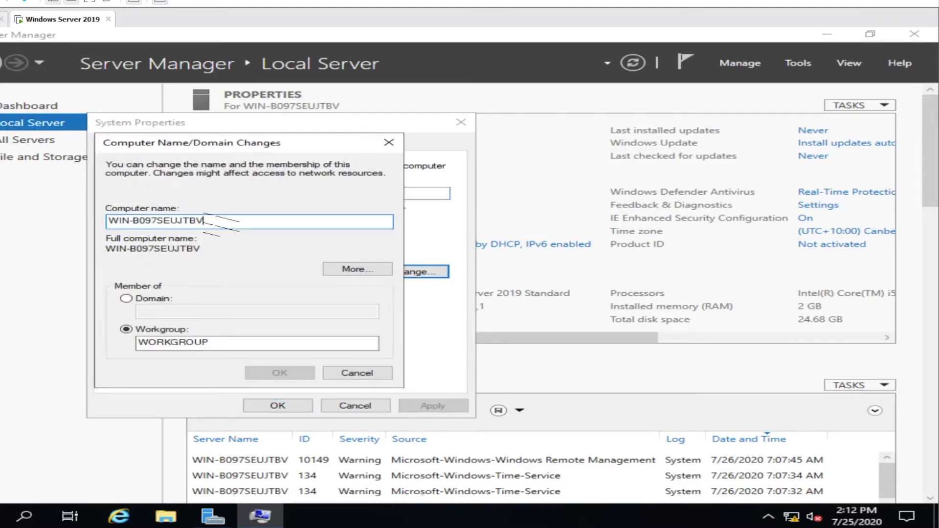
pyautogui.press('BackSpace')
pyautogui.press('BackSpace')
pyautogui.press('BackSpace')
pyautogui.press('BackSpace')
pyautogui.press('BackSpace')
pyautogui.press('BackSpace')
pyautogui.press('BackSpace')
pyautogui.press('BackSpace')
pyautogui.press('BackSpace')
pyautogui.press('BackSpace')
pyautogui.press('BackSpace')
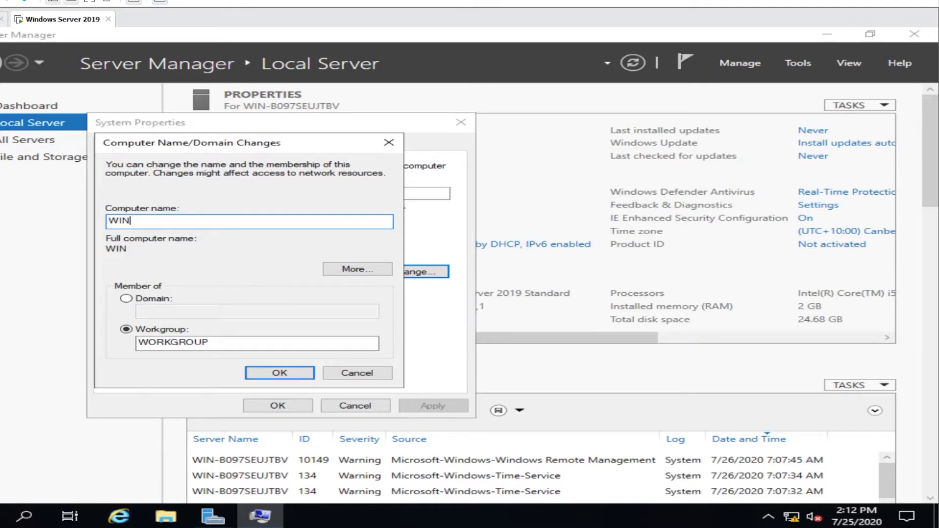
pyautogui.write('19')
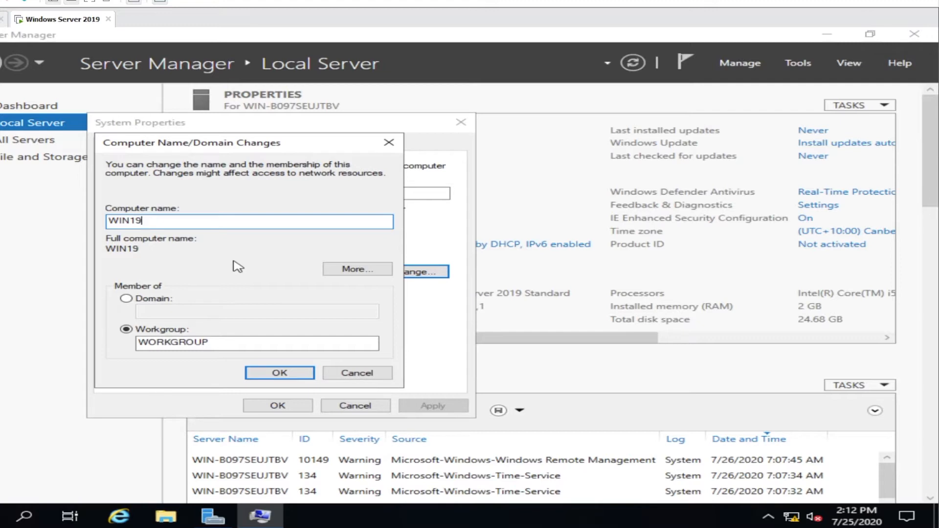
pyautogui.click(281, 374)
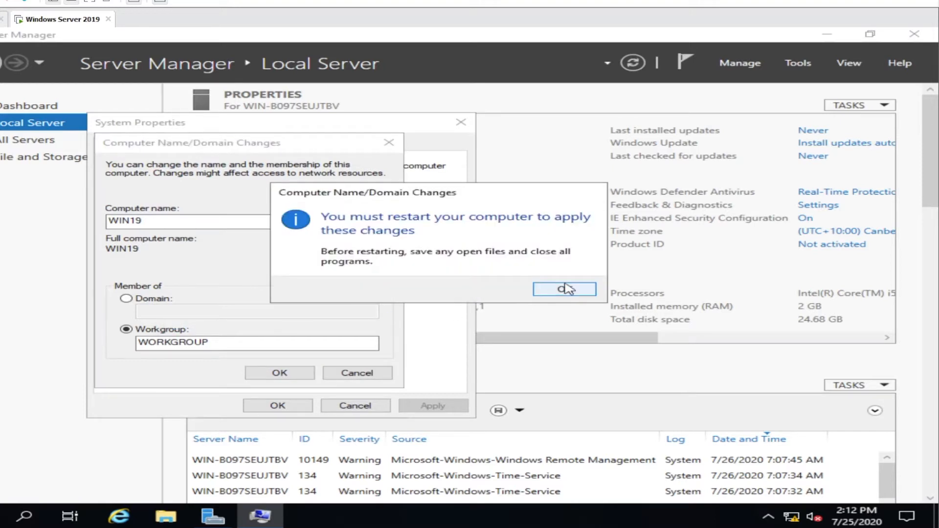
pyautogui.click(565, 290)
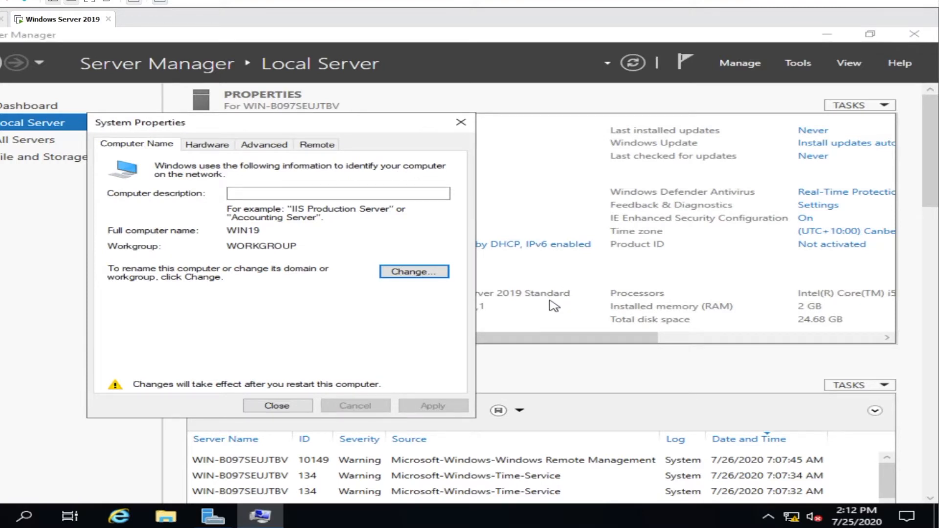
pyautogui.click(278, 406)
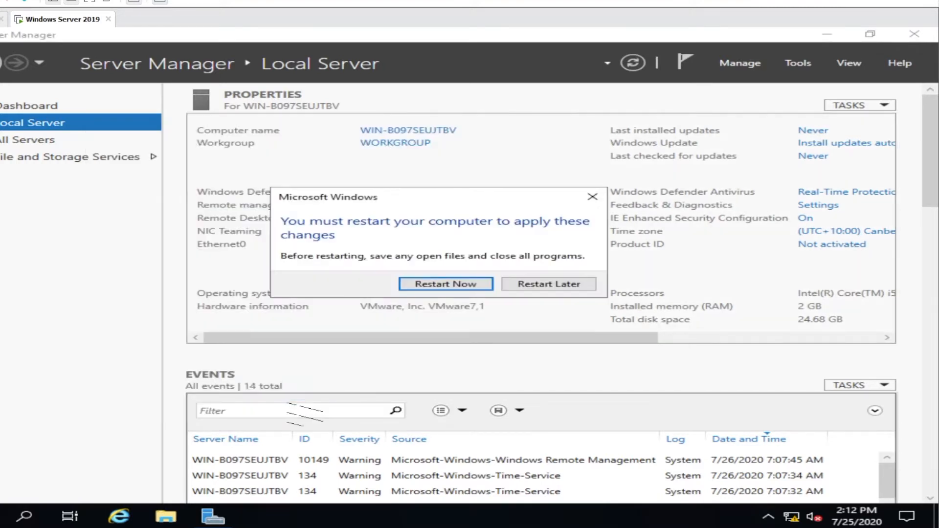
pyautogui.click(573, 289)
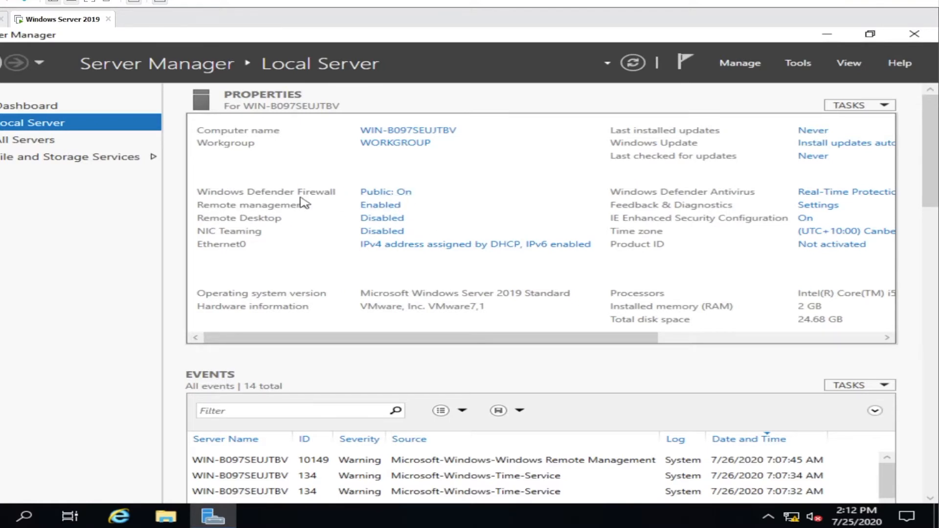
# Turn off Windows Defender Firewall for the Domain network
pyautogui.click(376, 196)
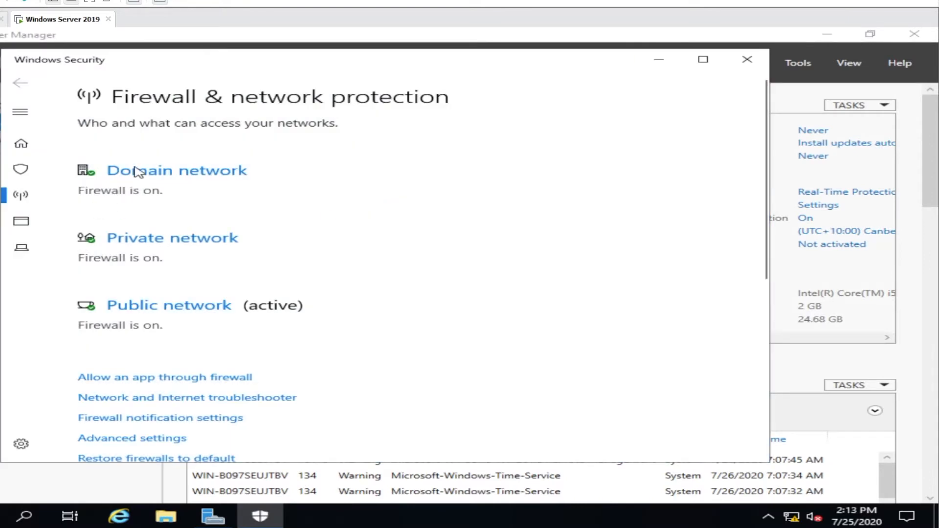
pyautogui.click(147, 176)
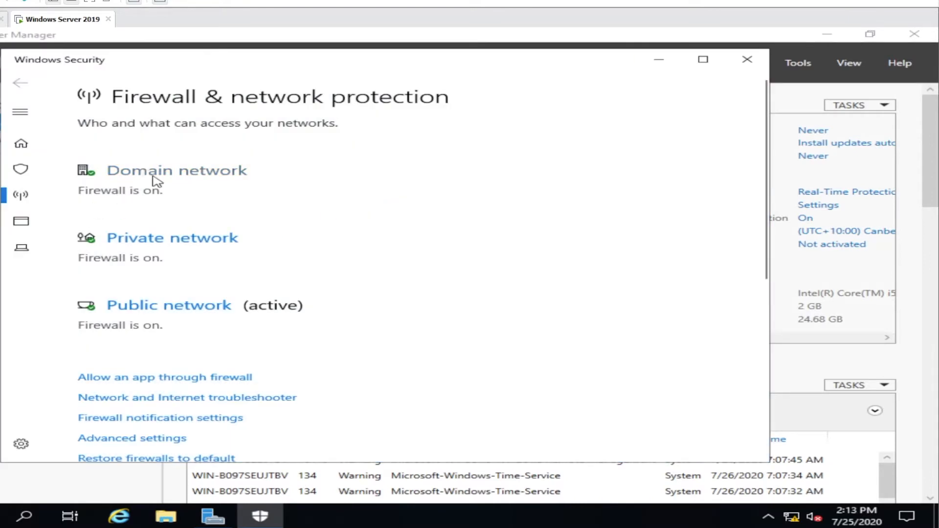
pyautogui.click(203, 173)
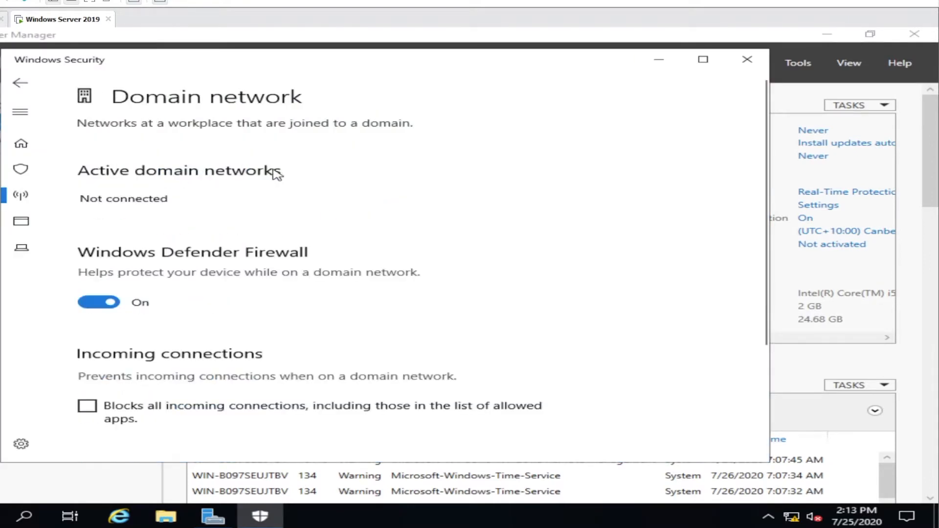
pyautogui.click(111, 306)
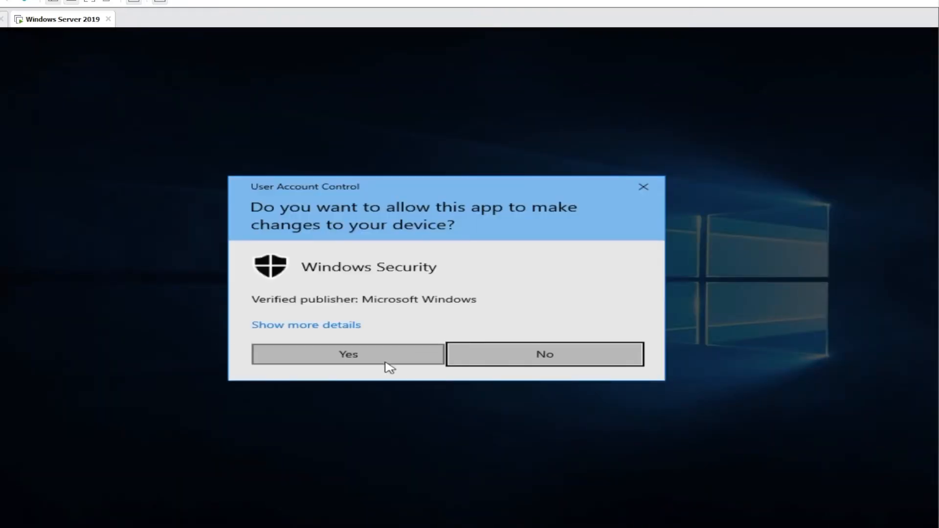
pyautogui.click(386, 362)
pyautogui.scroll(-3, 234, 281)
pyautogui.scroll(3, 238, 285)
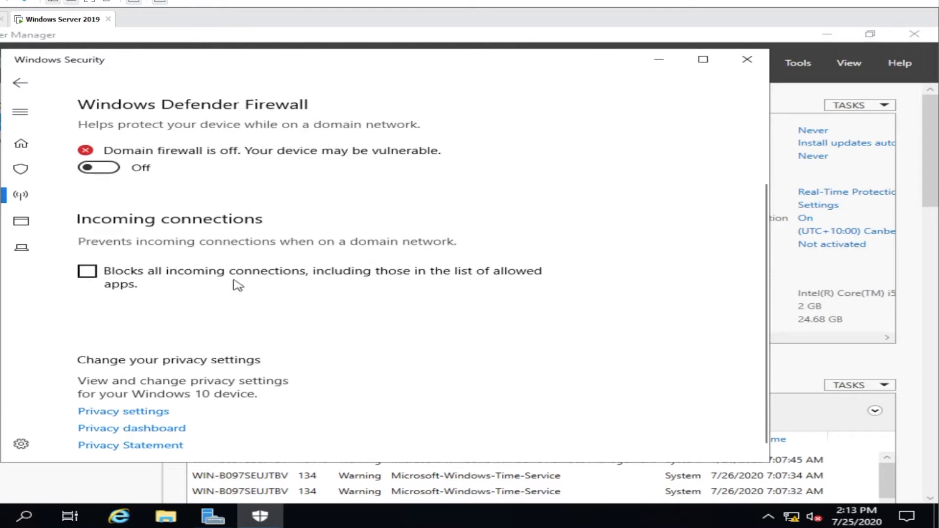
pyautogui.scroll(-3, 238, 286)
pyautogui.scroll(-1, 236, 285)
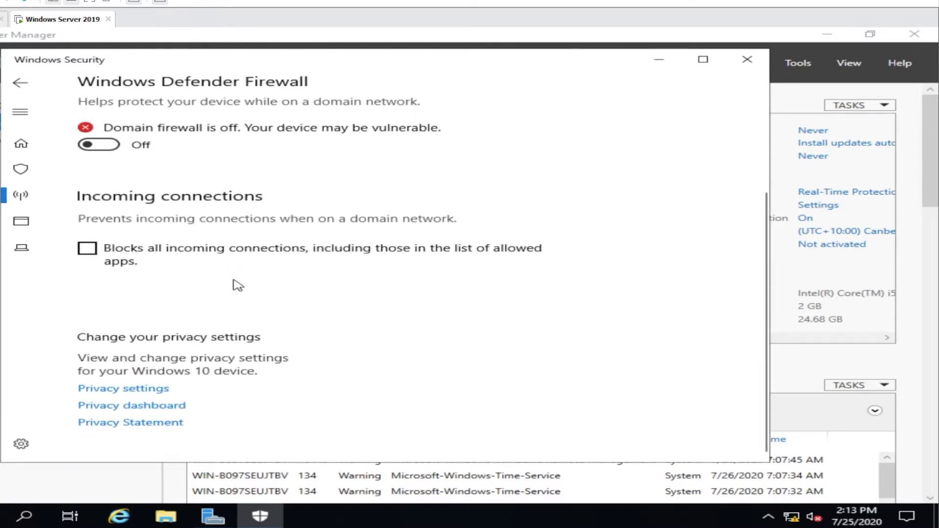
pyautogui.scroll(4, 237, 286)
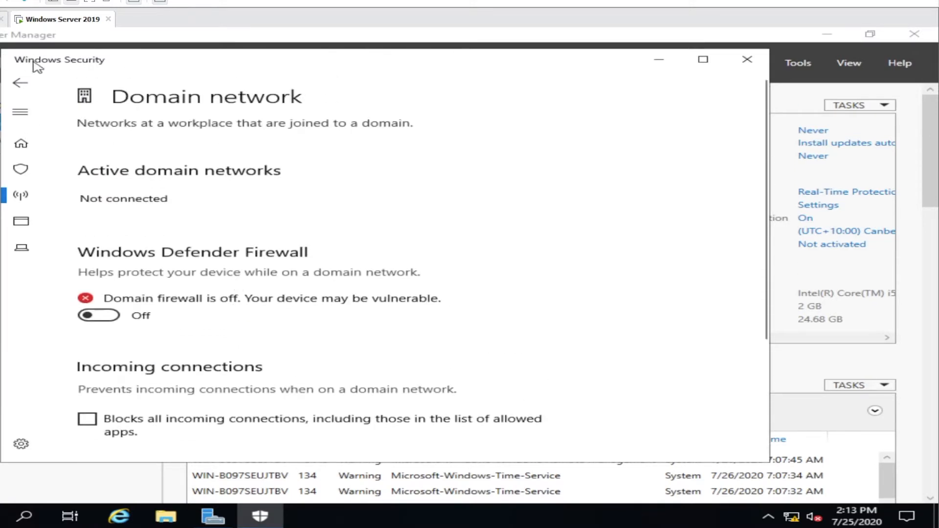
pyautogui.click(20, 83)
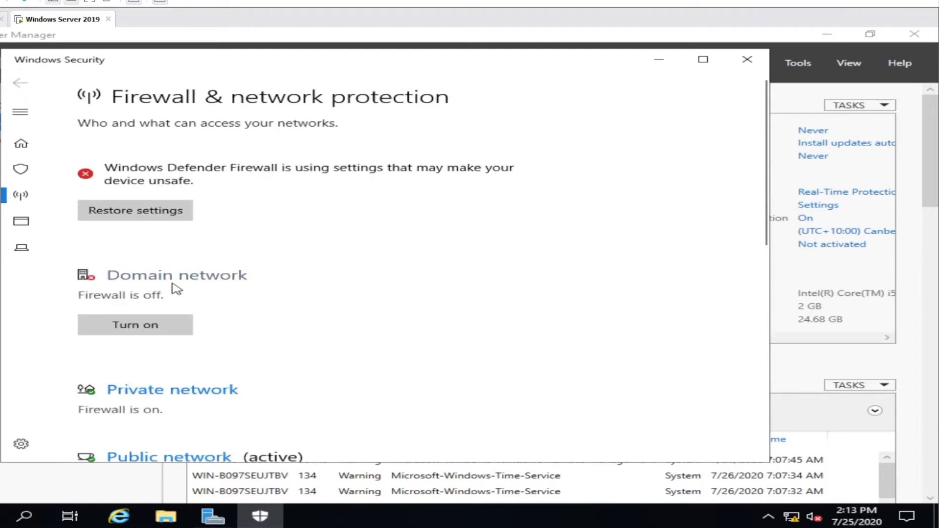
# Turn off Windows Defender Firewall for the Private network
pyautogui.scroll(-3, 172, 284)
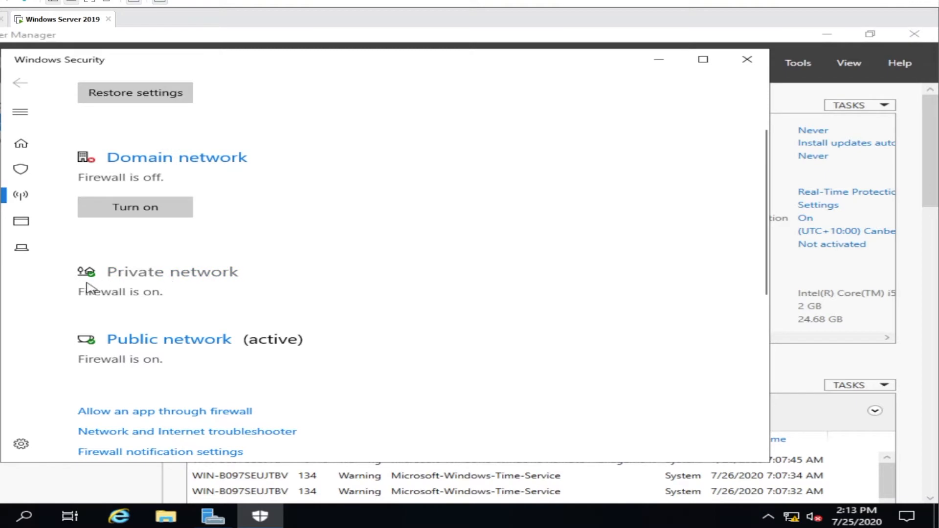
pyautogui.click(160, 275)
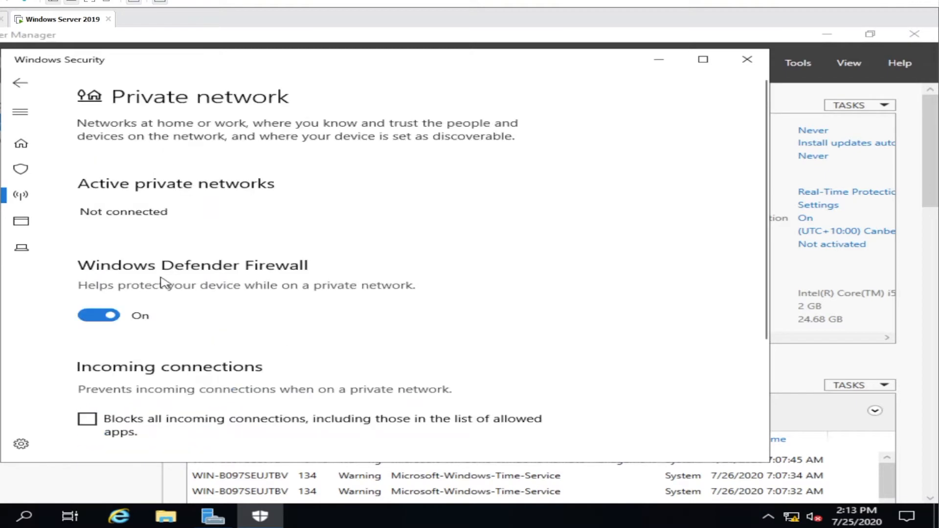
pyautogui.click(110, 318)
pyautogui.click(406, 357)
pyautogui.click(21, 84)
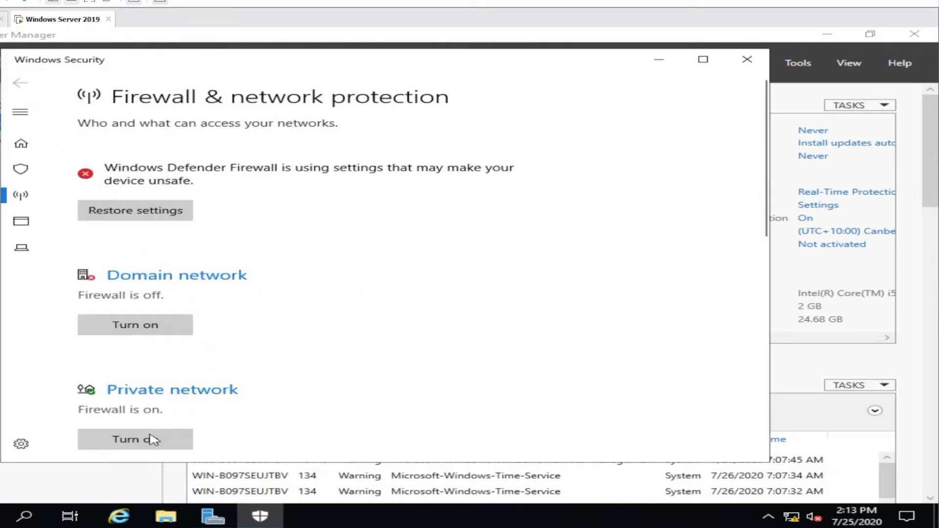
pyautogui.scroll(-5, 165, 376)
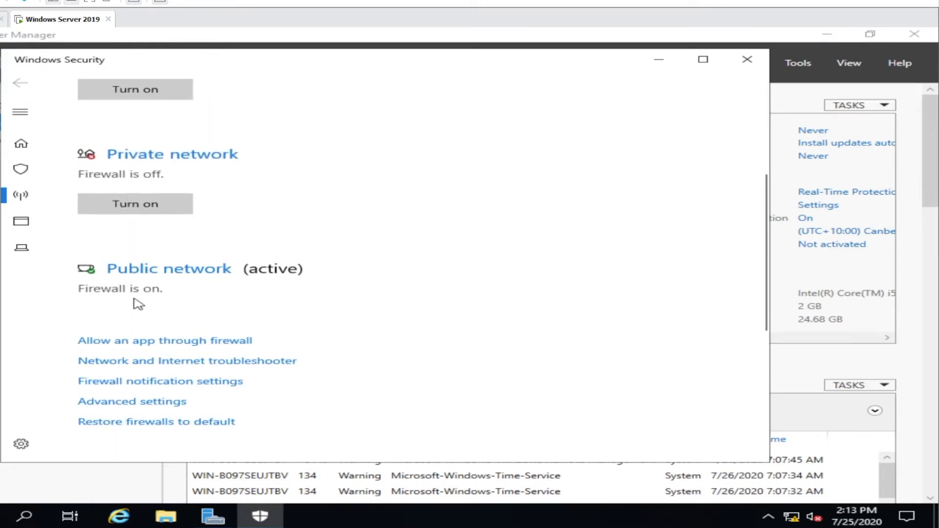
# Turn off the Public network firewall and close Windows Security
pyautogui.click(190, 272)
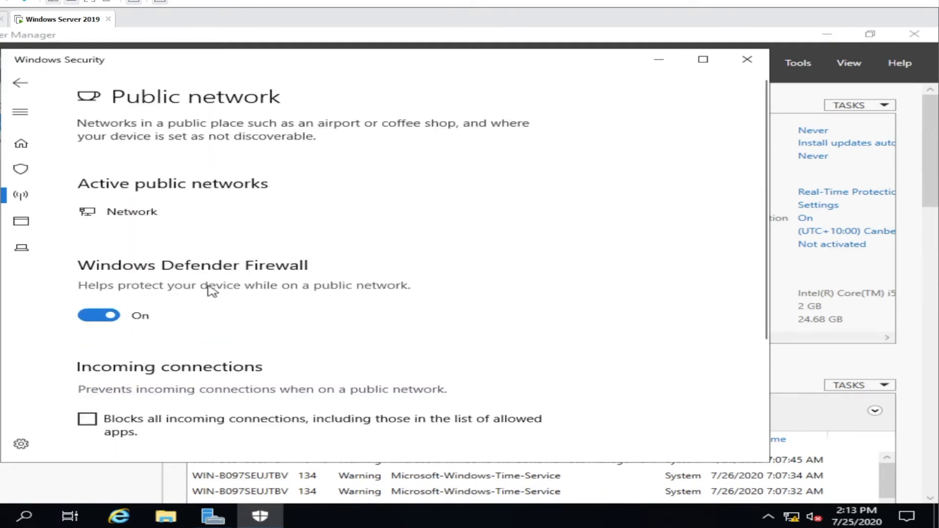
pyautogui.click(97, 314)
pyautogui.click(350, 356)
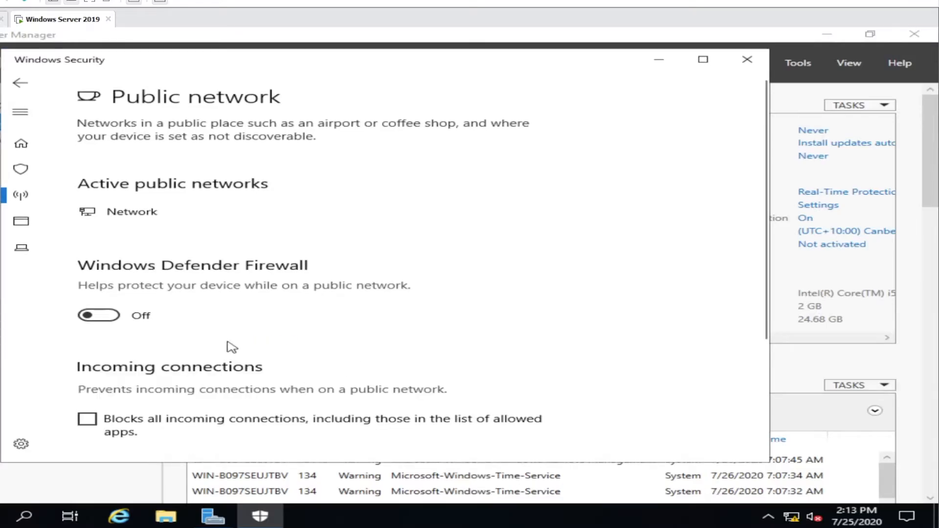
pyautogui.click(22, 84)
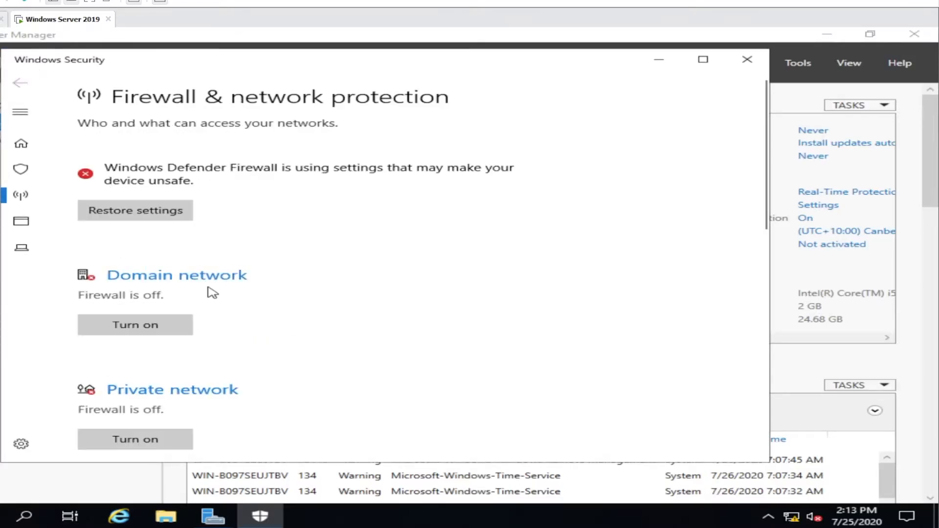
pyautogui.scroll(-10, 213, 293)
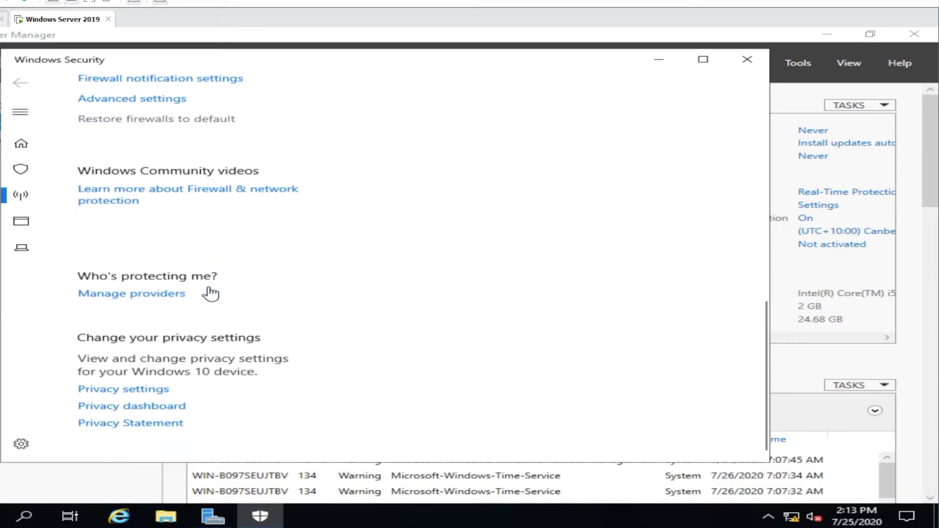
pyautogui.click(747, 59)
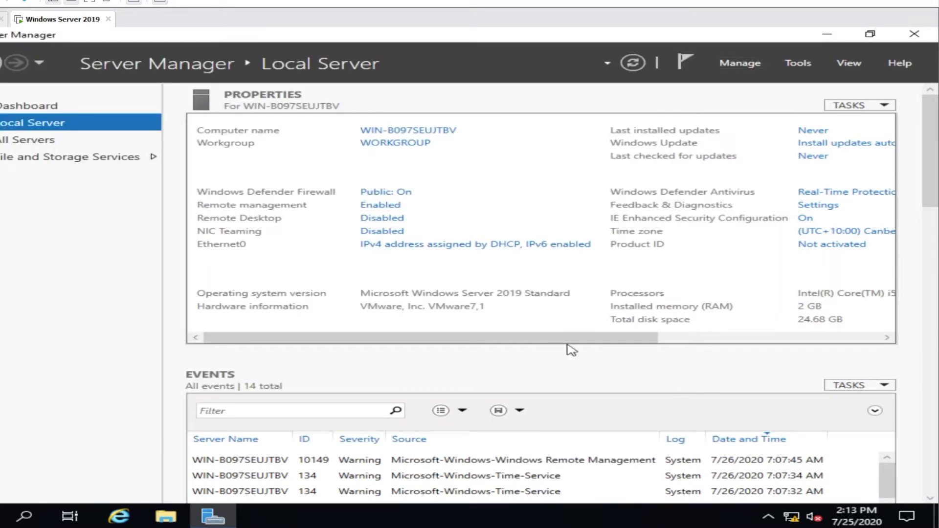
pyautogui.moveTo(587, 337); pyautogui.dragTo(794, 338)
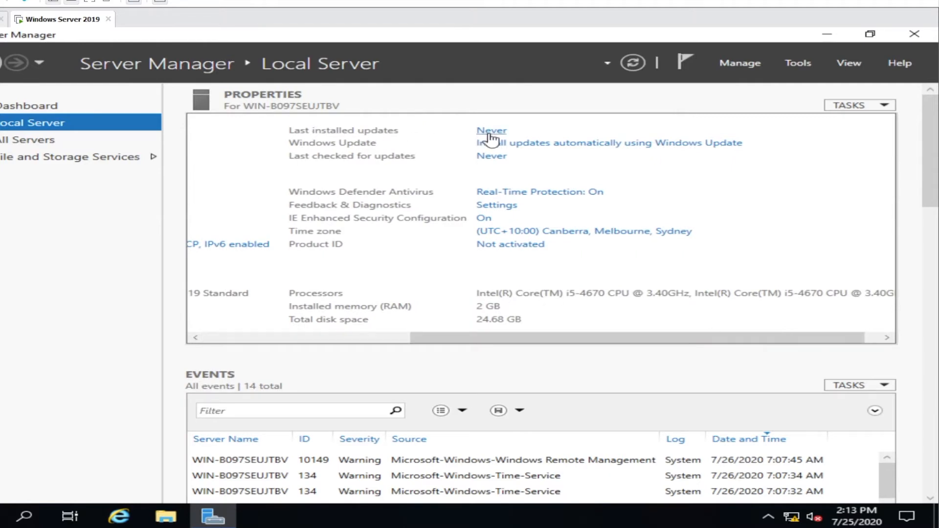
pyautogui.click(571, 143)
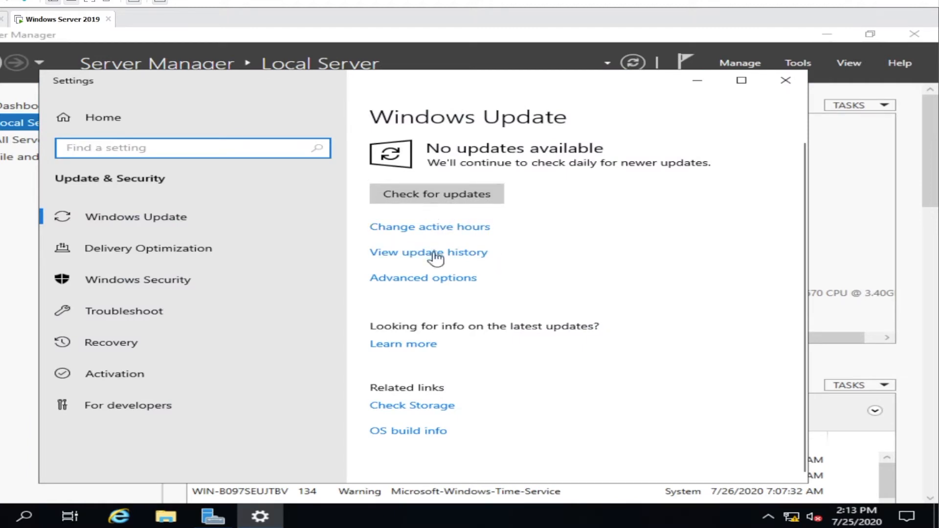
pyautogui.click(441, 281)
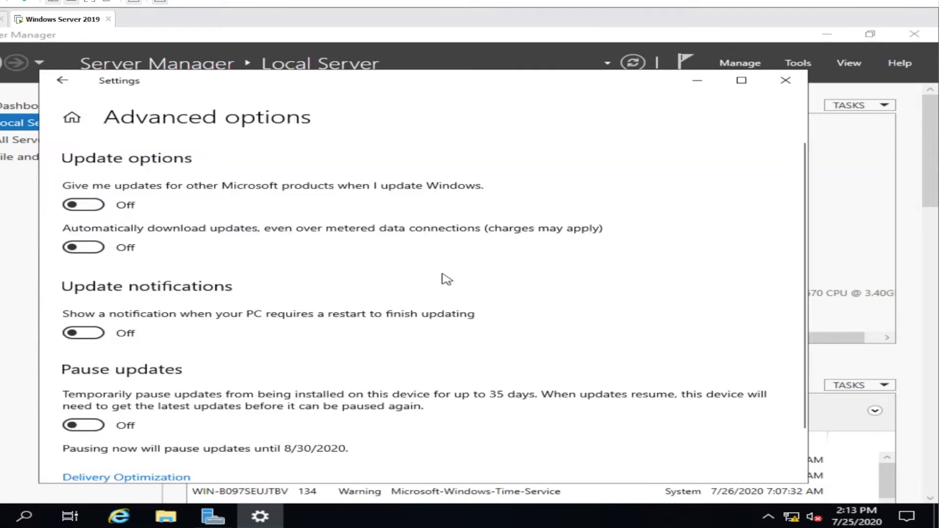
pyautogui.scroll(-3, 348, 315)
pyautogui.scroll(3, 348, 315)
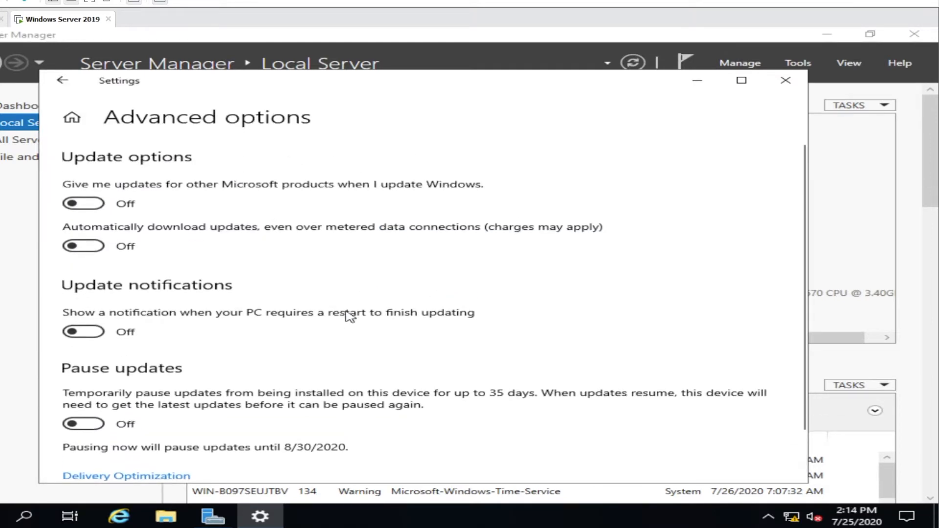
pyautogui.click(70, 80)
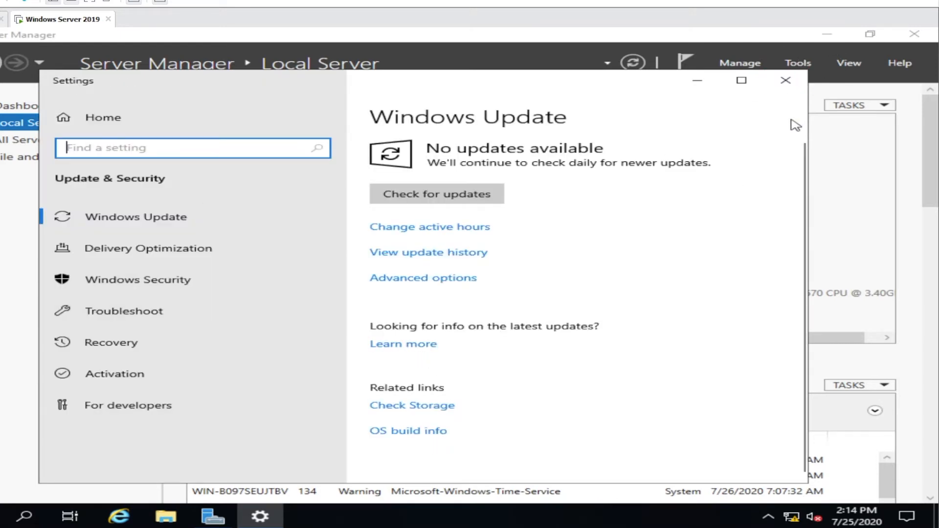
pyautogui.click(114, 215)
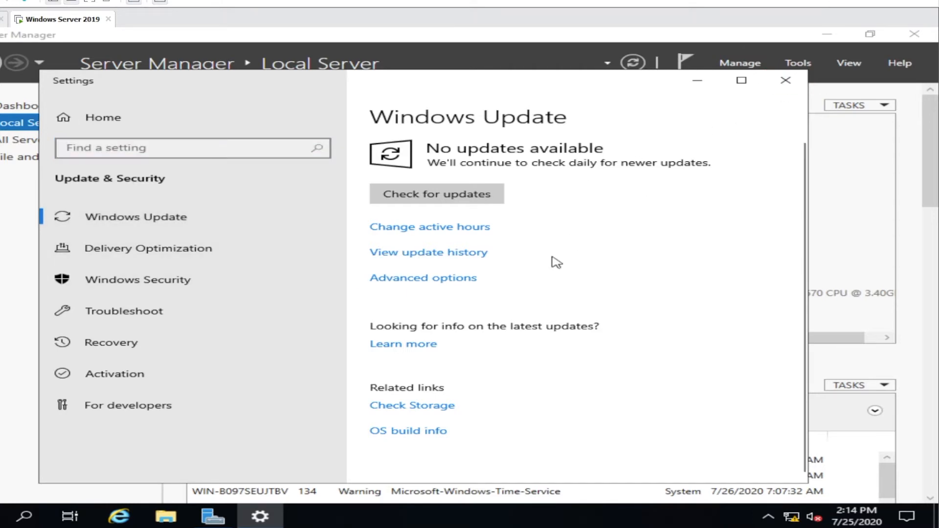
pyautogui.click(789, 81)
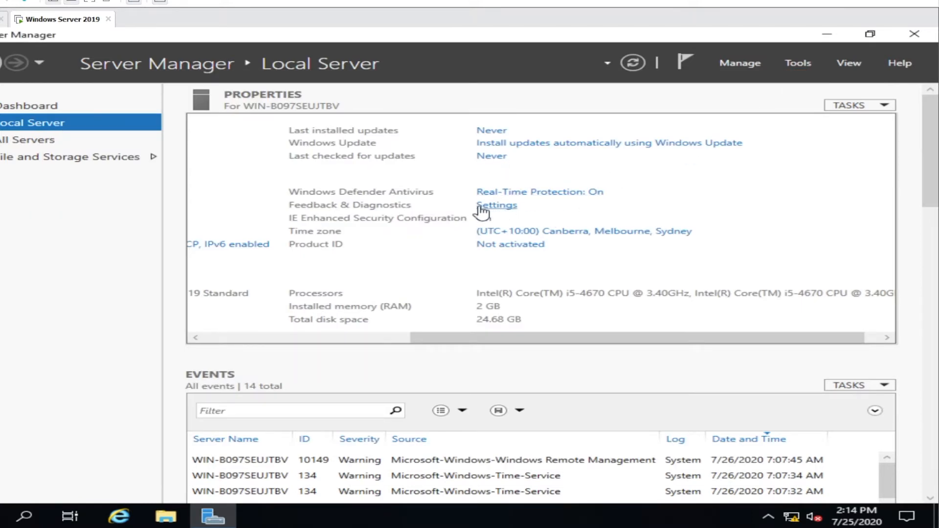
# Switch the Windows Defender Antivirus Real-time protection toggle to Off from Server Manager
pyautogui.click(504, 197)
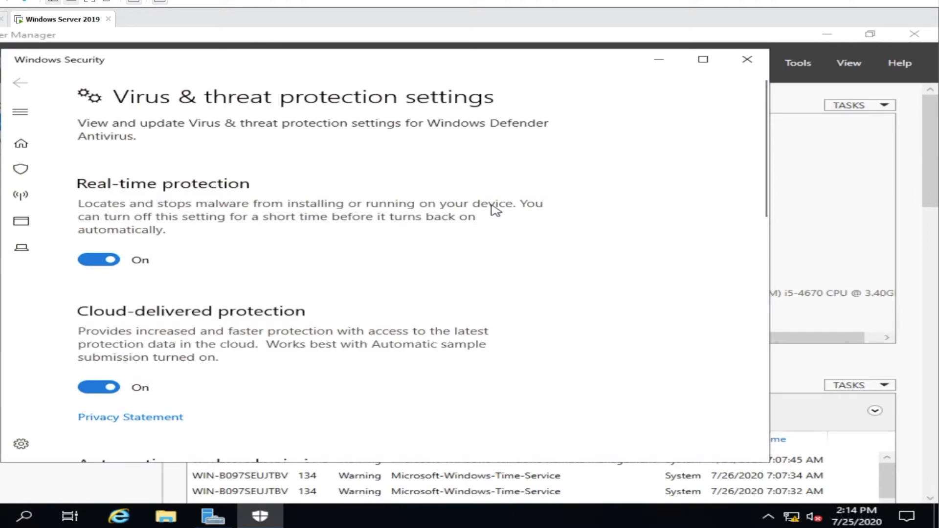
pyautogui.click(107, 263)
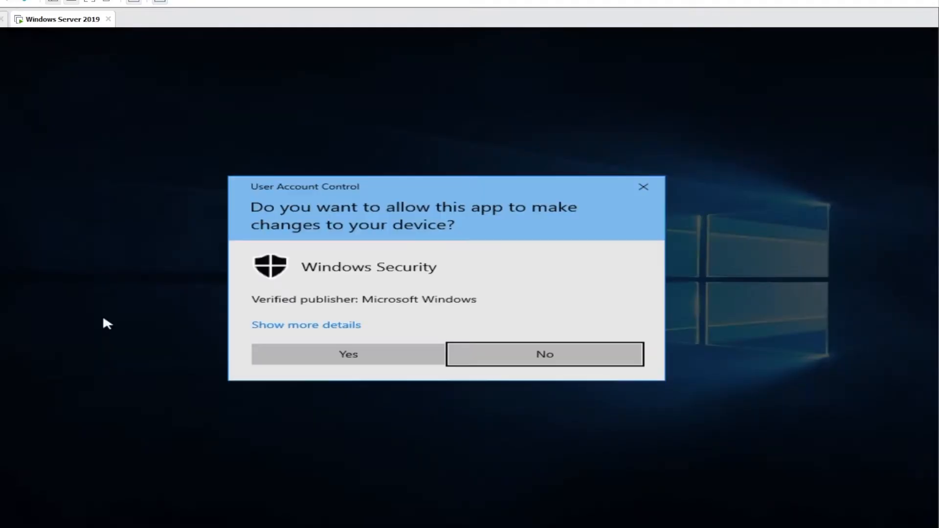
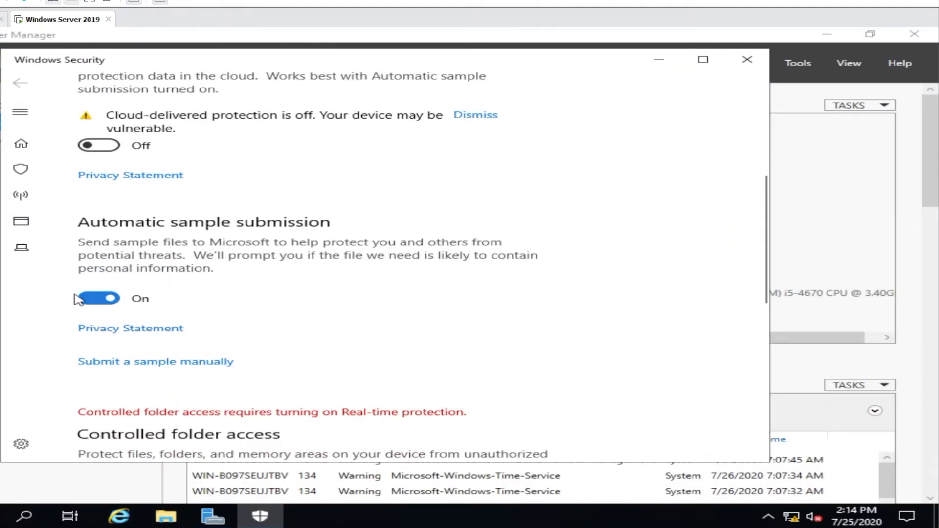
# Turn off Automatic sample submission, approve the UAC prompt, and close Windows Security
pyautogui.click(109, 302)
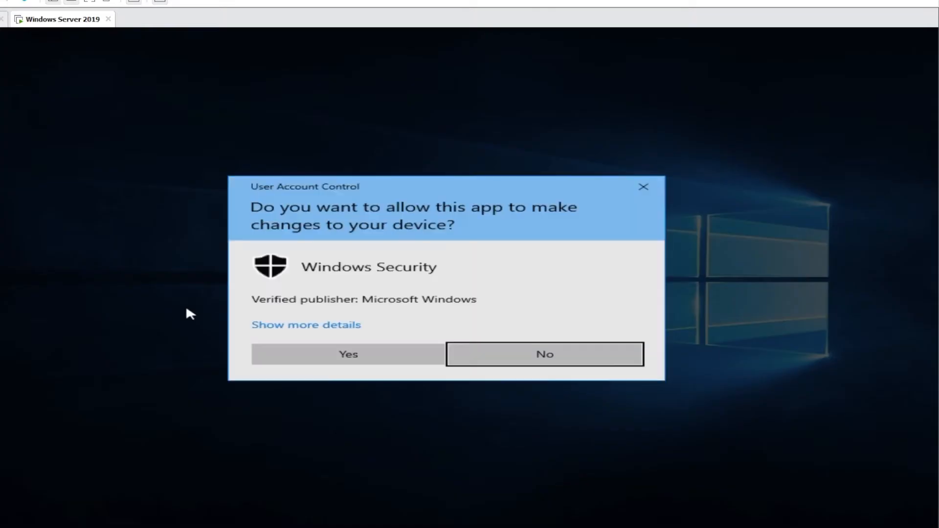
pyautogui.click(309, 357)
pyautogui.scroll(-6, 341, 347)
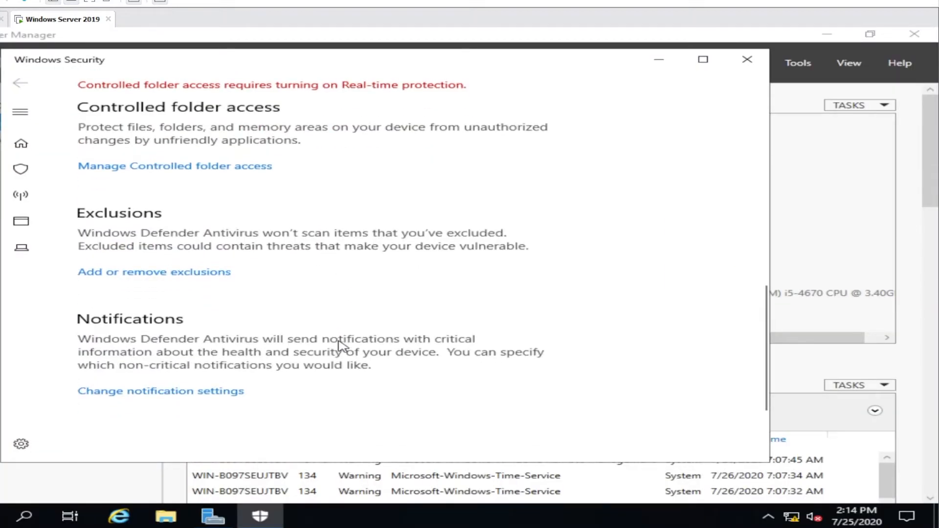
pyautogui.scroll(-3, 341, 346)
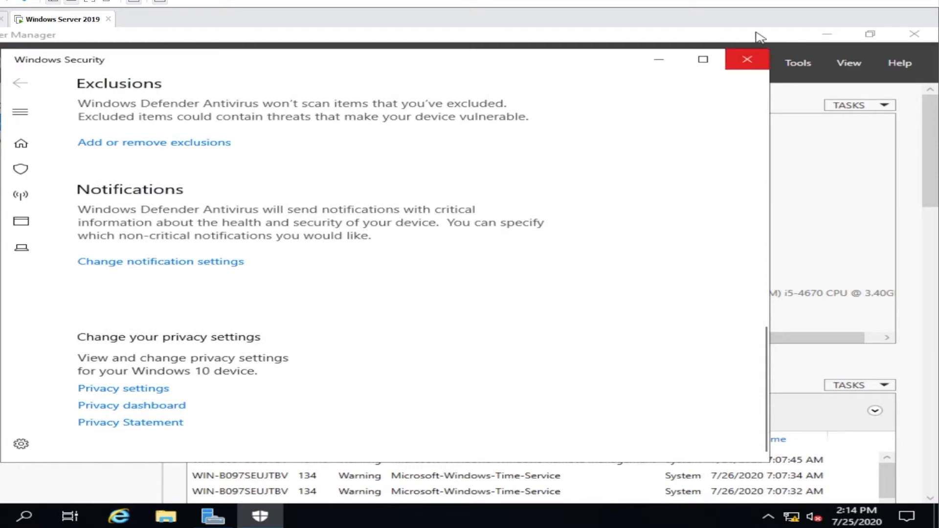
pyautogui.scroll(6, 241, 257)
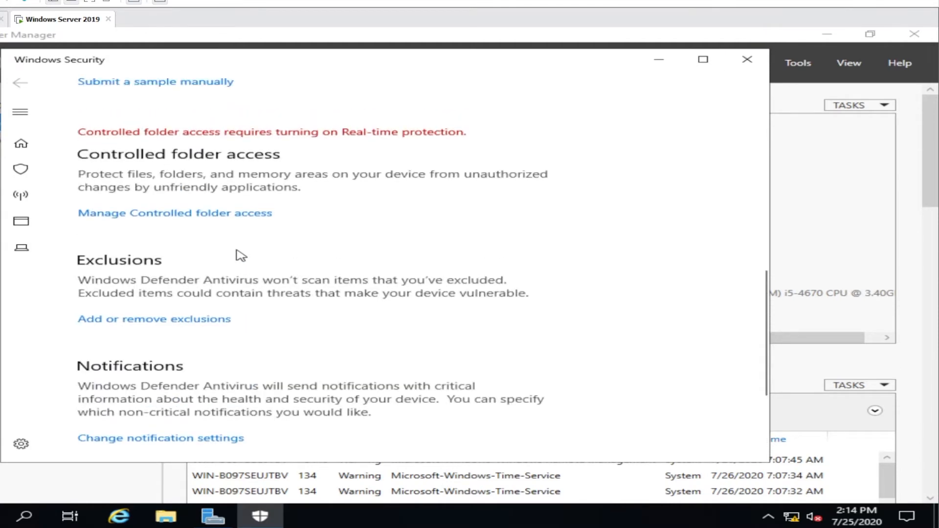
pyautogui.click(747, 59)
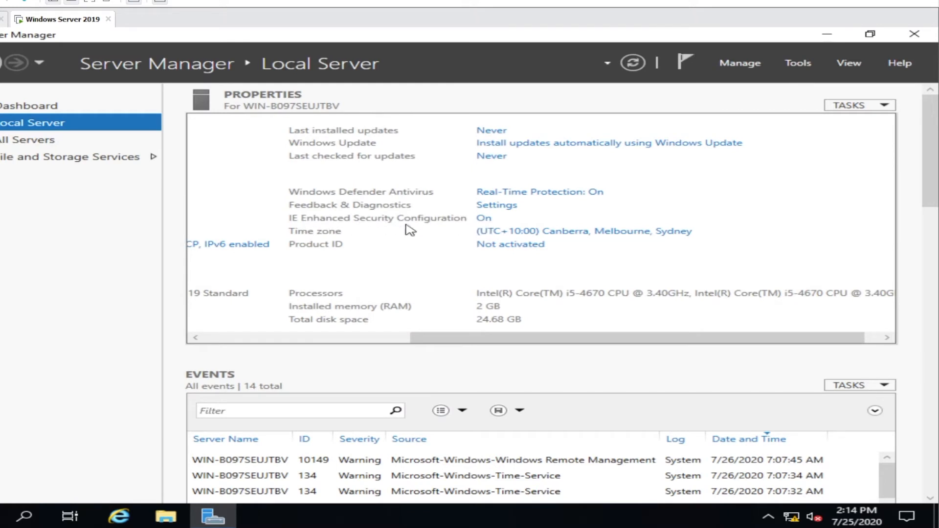
# In Diagnostics & feedback settings, turn off Improve inking and typing
pyautogui.click(502, 208)
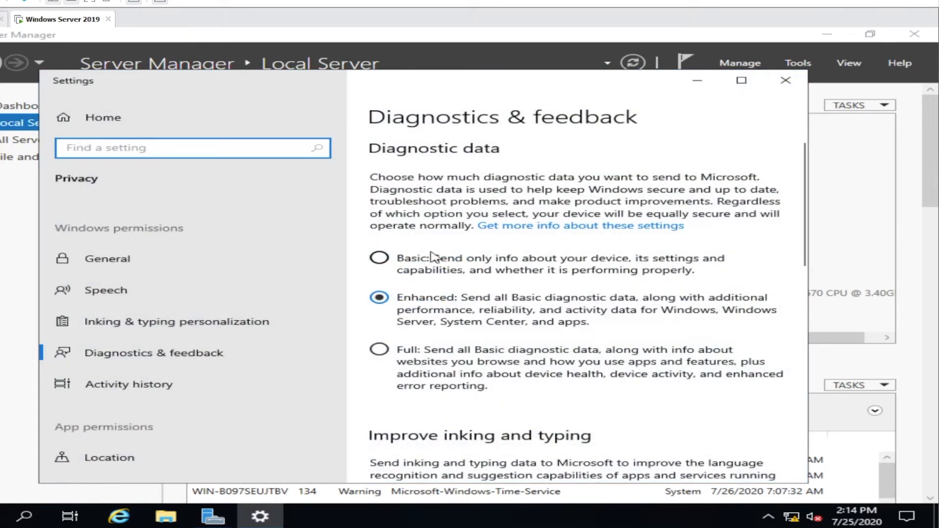
pyautogui.scroll(-3, 430, 257)
pyautogui.scroll(-5, 433, 305)
pyautogui.scroll(4, 435, 308)
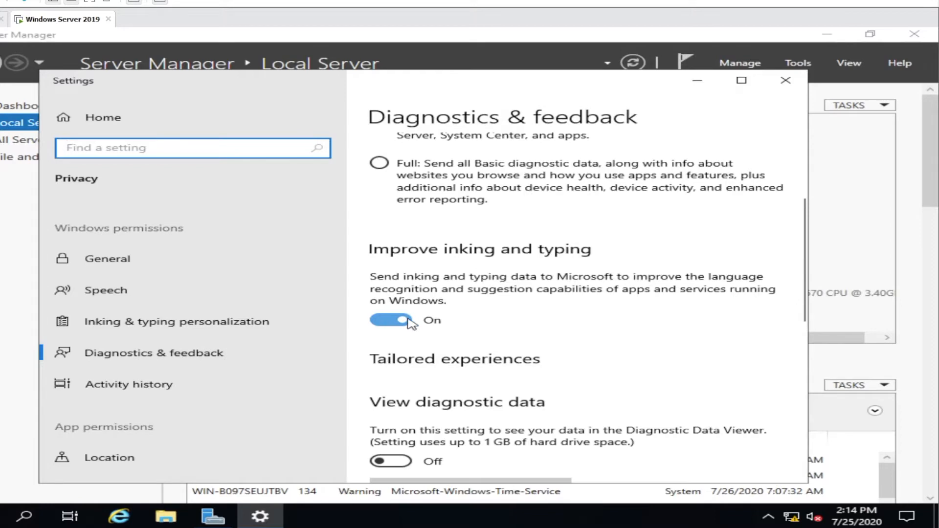
pyautogui.click(406, 321)
# Set Feedback frequency to Never and close Settings
pyautogui.scroll(-5, 406, 356)
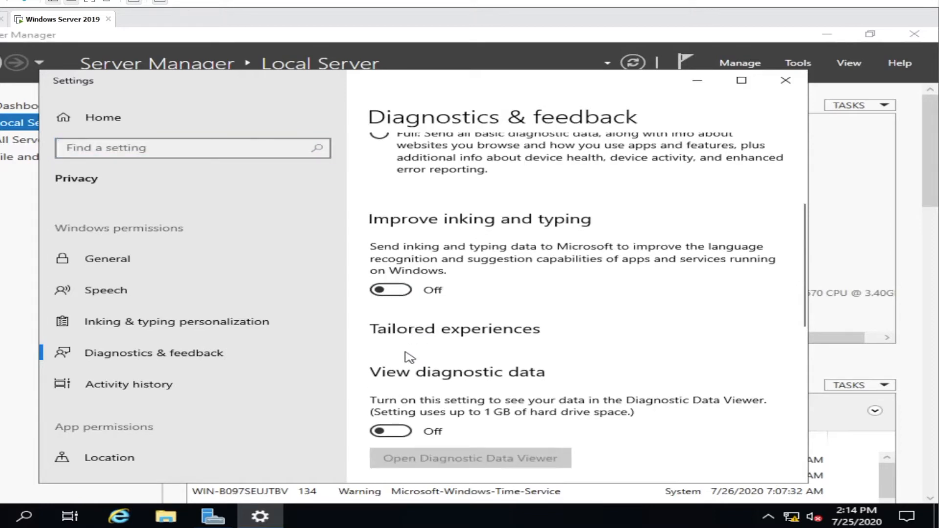
pyautogui.scroll(-5, 406, 356)
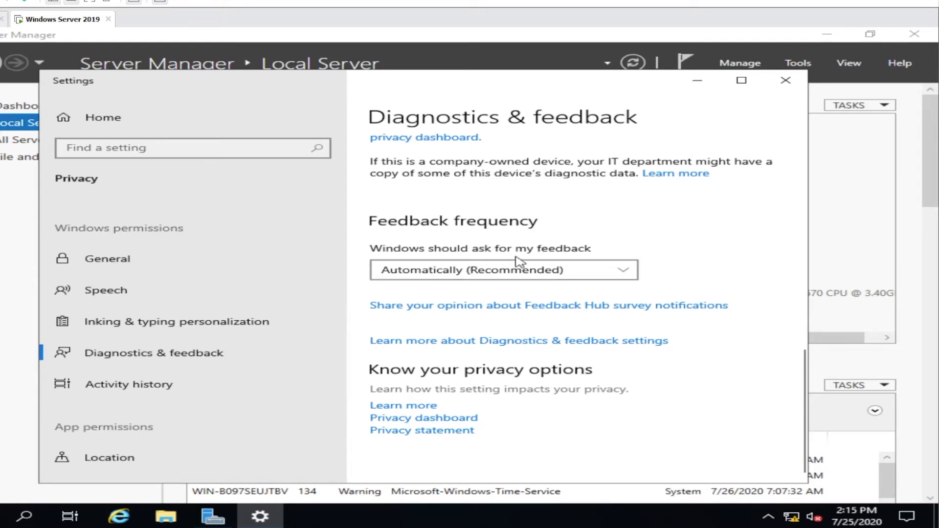
pyautogui.click(551, 275)
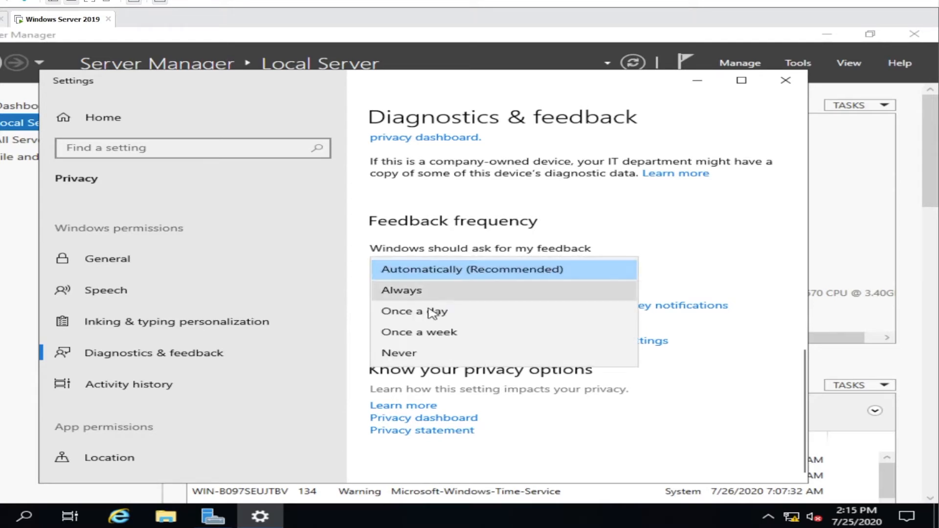
pyautogui.click(429, 361)
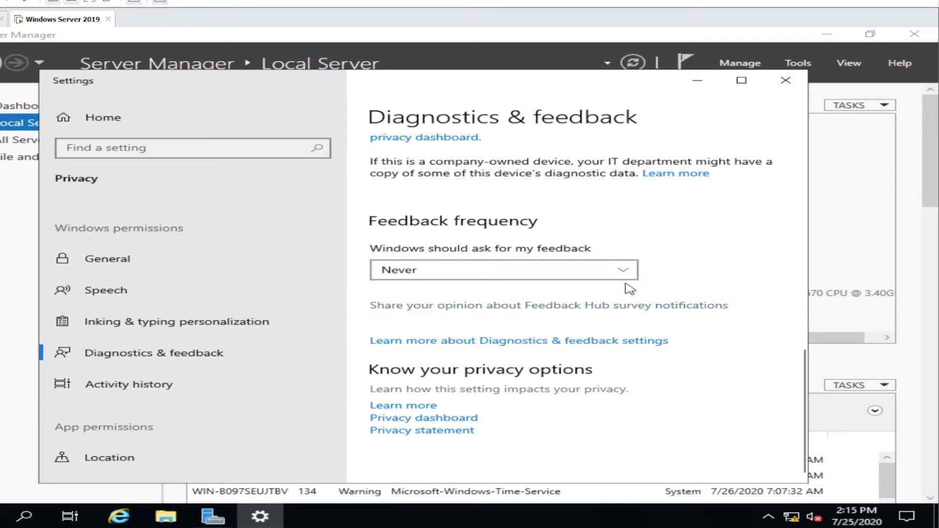
pyautogui.click(794, 88)
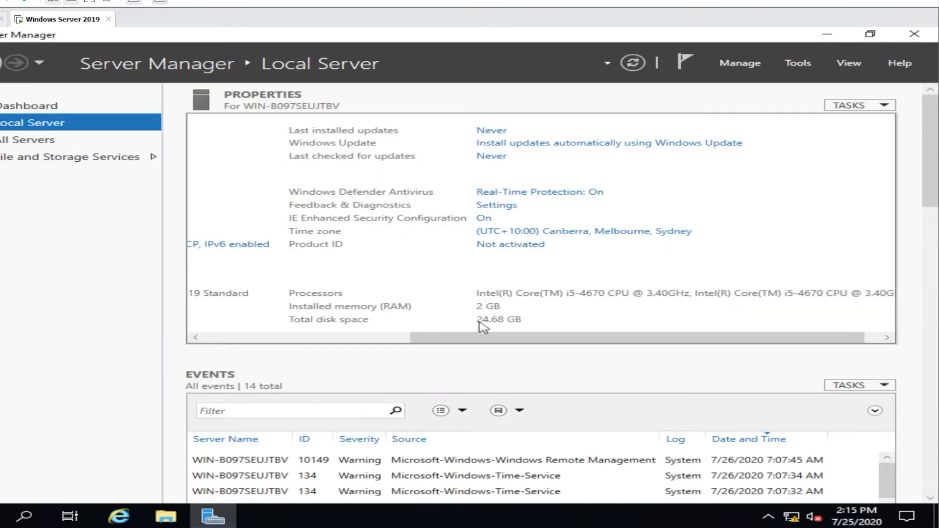
# Set IE Enhanced Security Configuration to Off, apply it, and close Server Manager
pyautogui.click(487, 221)
pyautogui.click(321, 254)
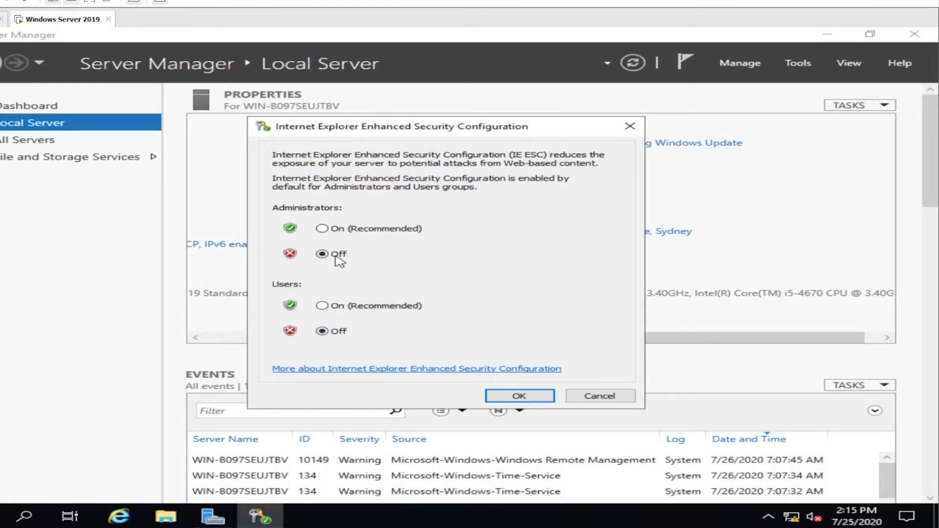
pyautogui.click(537, 397)
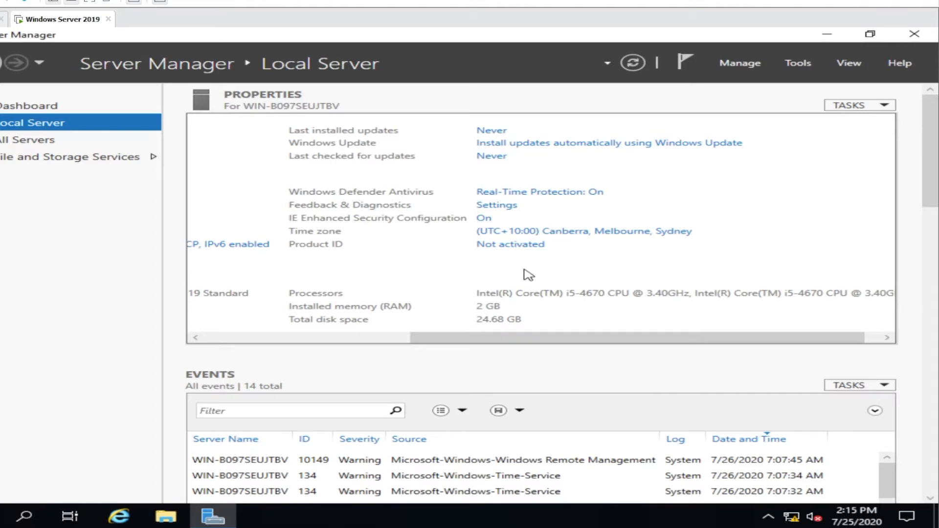
pyautogui.scroll(-15, 529, 275)
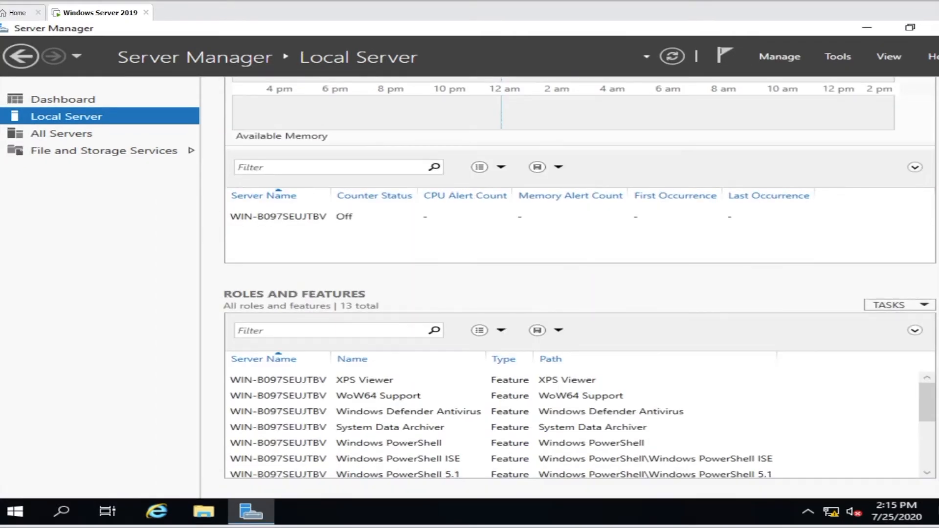
pyautogui.click(936, 27)
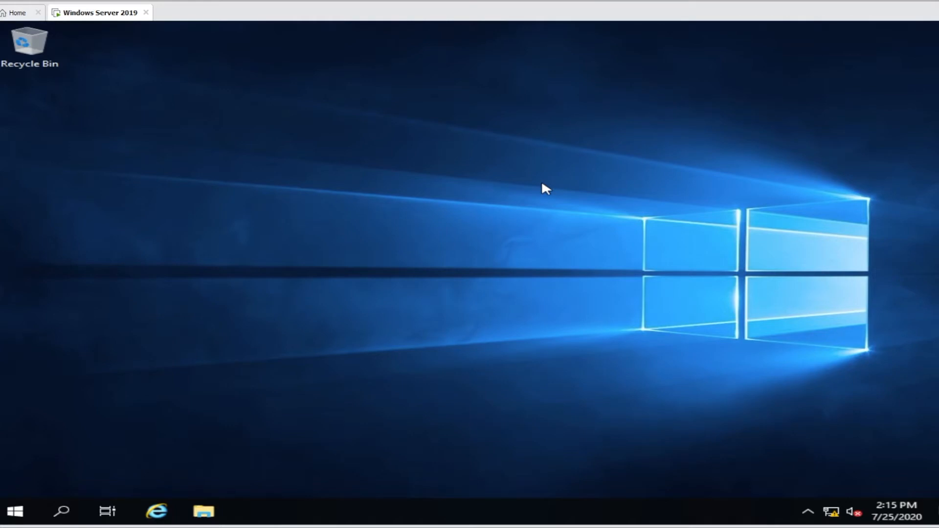
# Restart the server from the Start menu's Shut down or sign out options, confirming with Continue
pyautogui.rightClick(8, 516)
pyautogui.moveTo(71, 480)
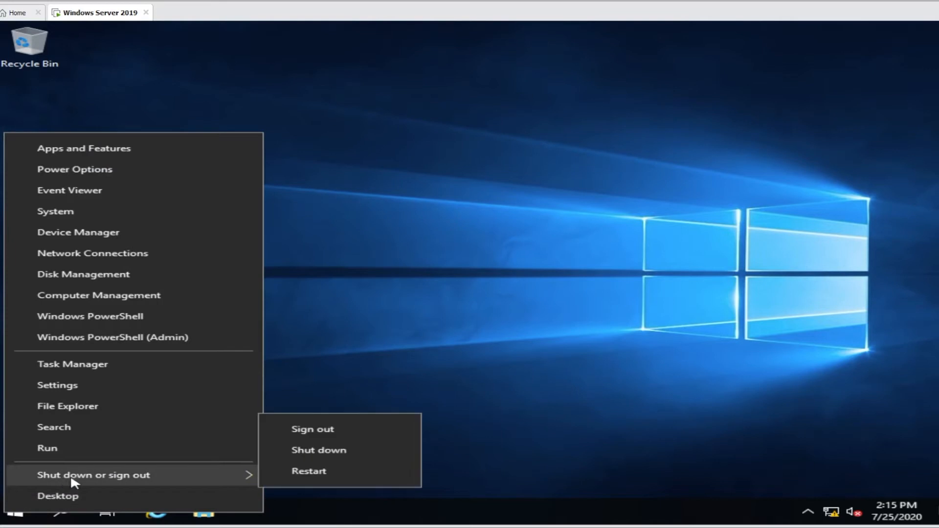
pyautogui.click(329, 467)
pyautogui.click(305, 488)
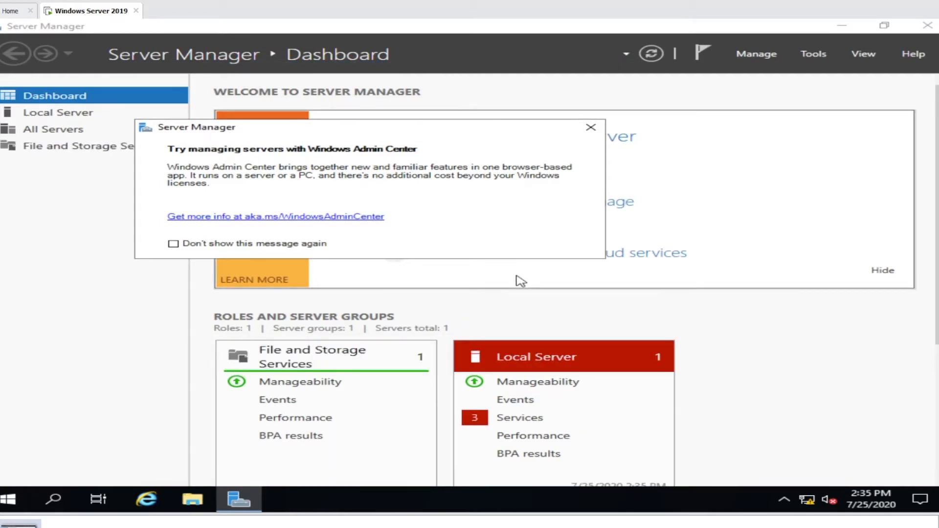
# Dismiss the Windows Admin Center notice and search 'account' to open Your info settings
pyautogui.click(592, 130)
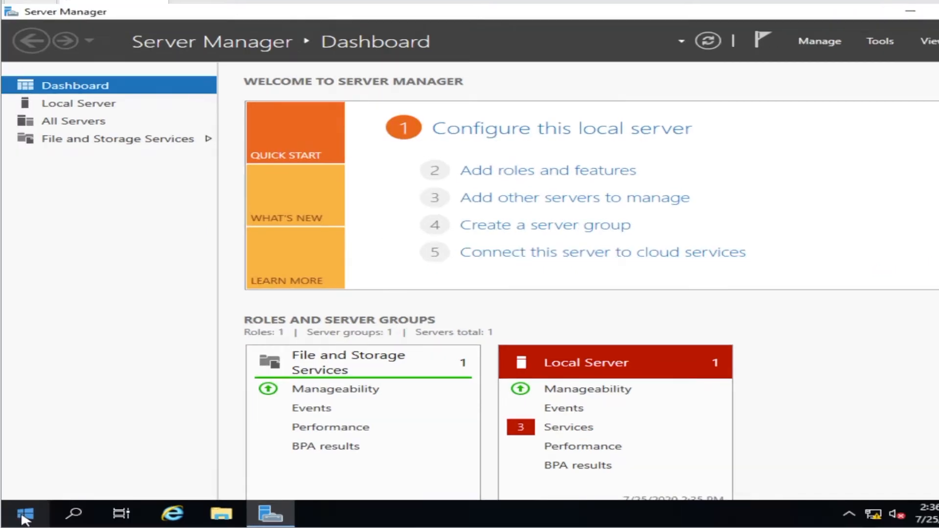
pyautogui.rightClick(24, 517)
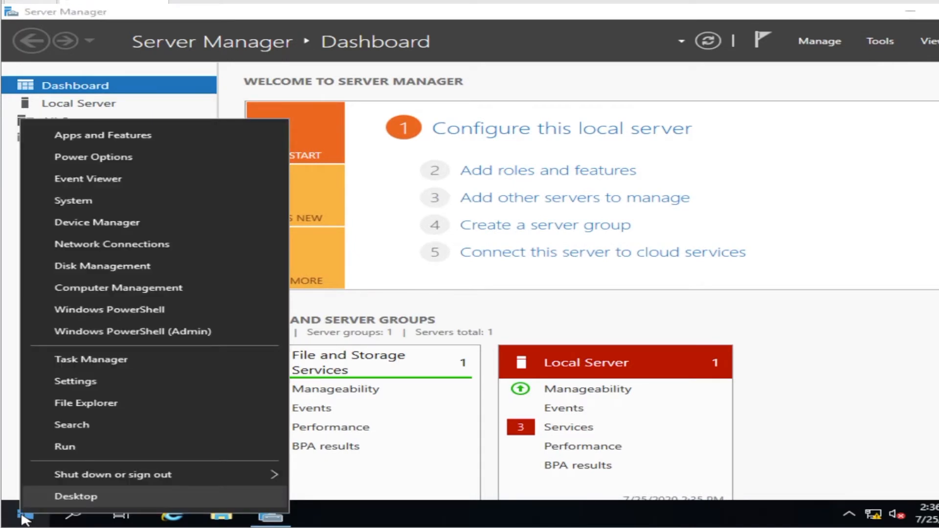
pyautogui.click(98, 426)
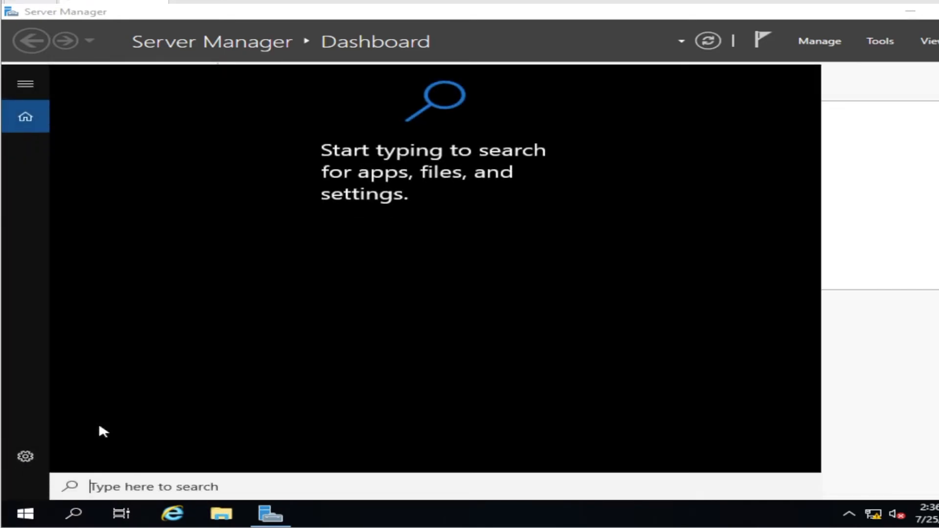
pyautogui.write('account')
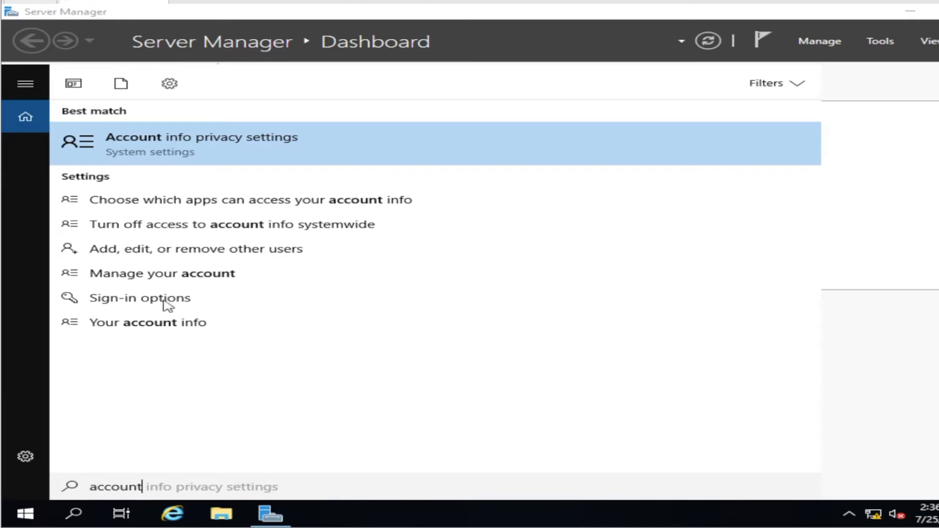
pyautogui.click(185, 274)
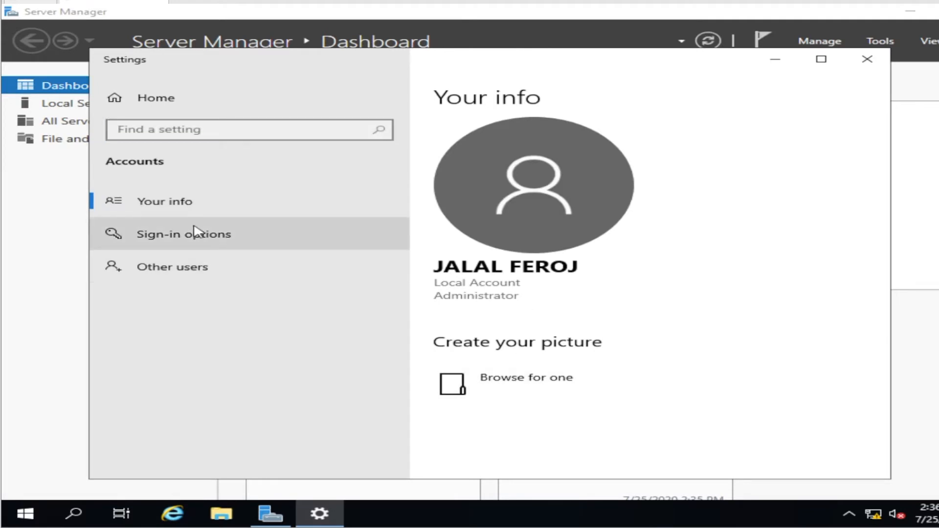
# Add a password with hint 'pass' to the local account through Sign-in options
pyautogui.click(216, 241)
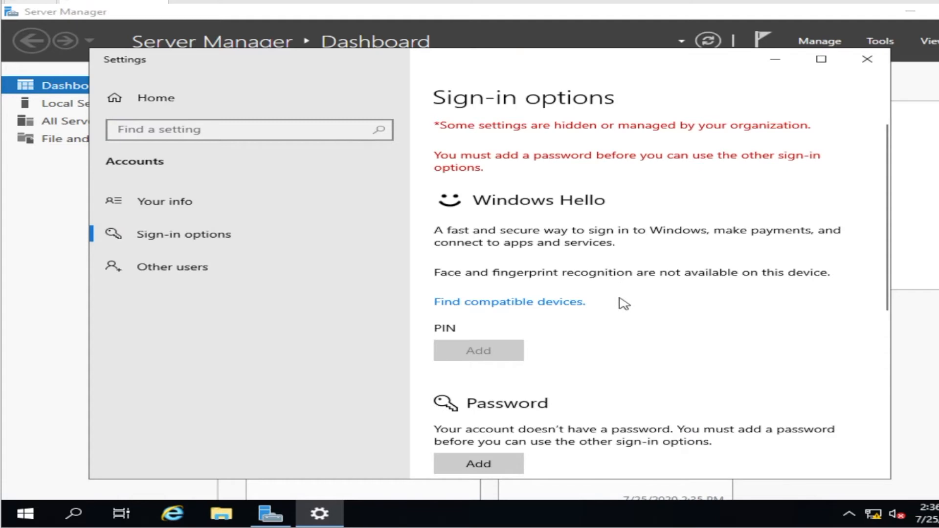
pyautogui.scroll(-3, 622, 304)
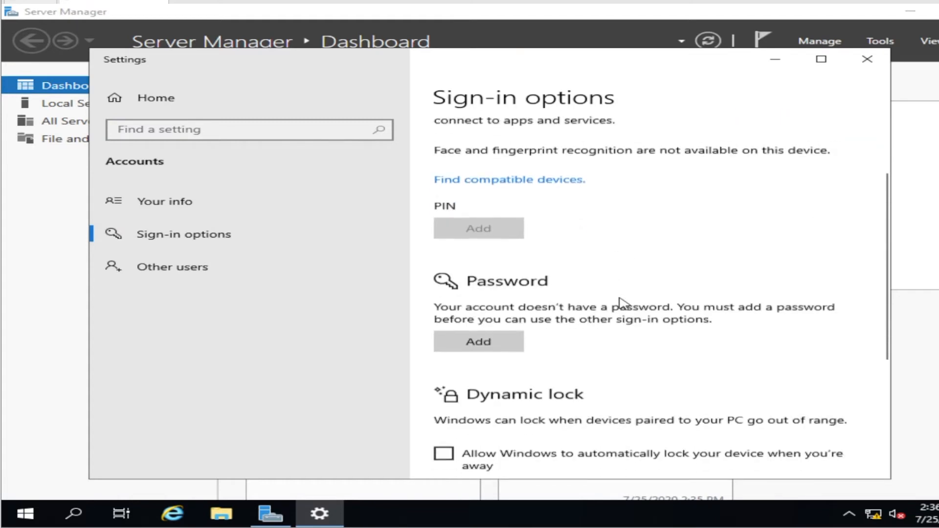
pyautogui.click(510, 337)
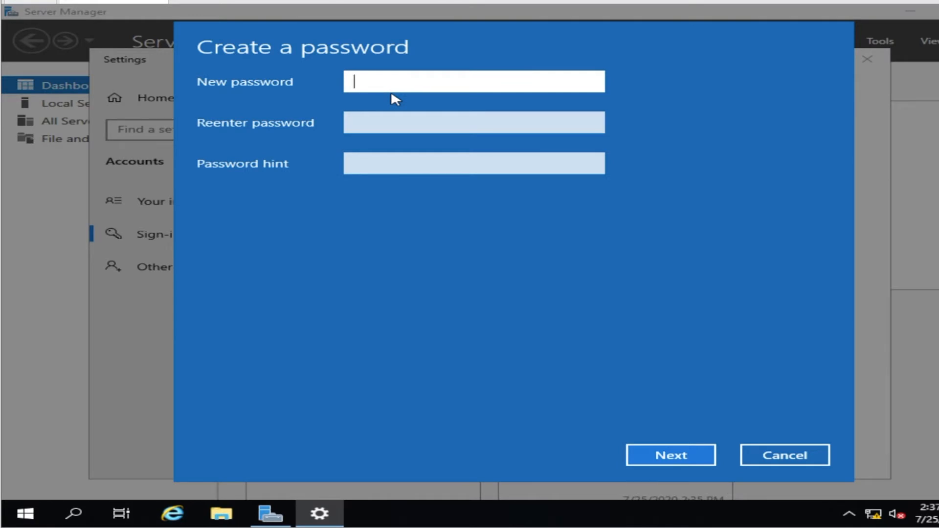
pyautogui.write('12345678')
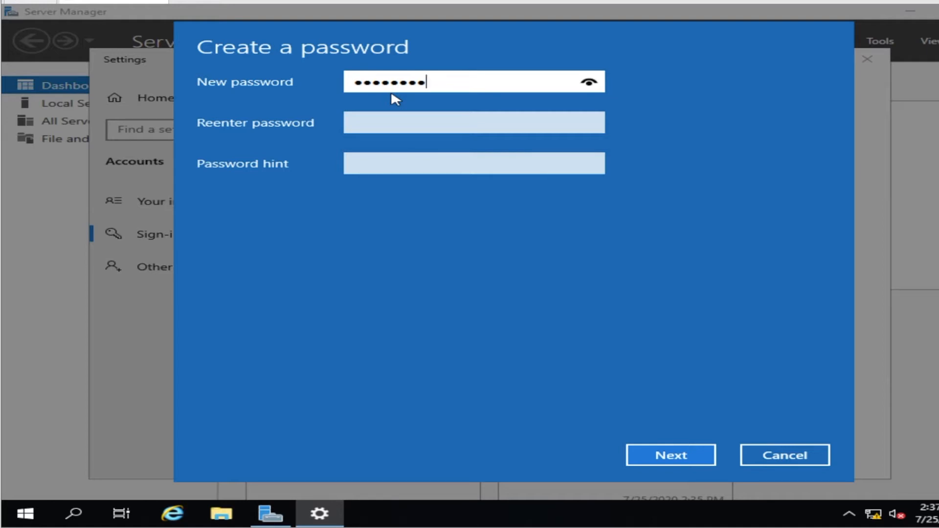
pyautogui.press('Tab')
pyautogui.write('123456789')
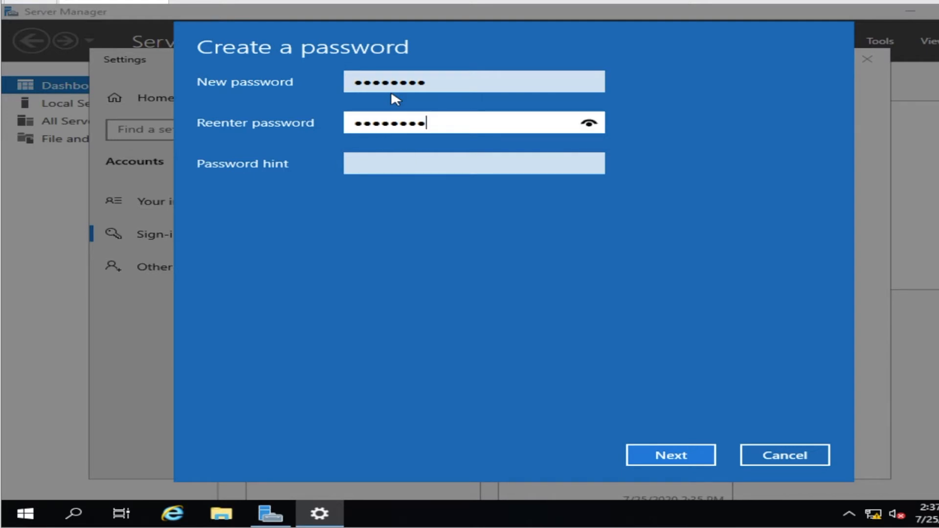
pyautogui.click(453, 165)
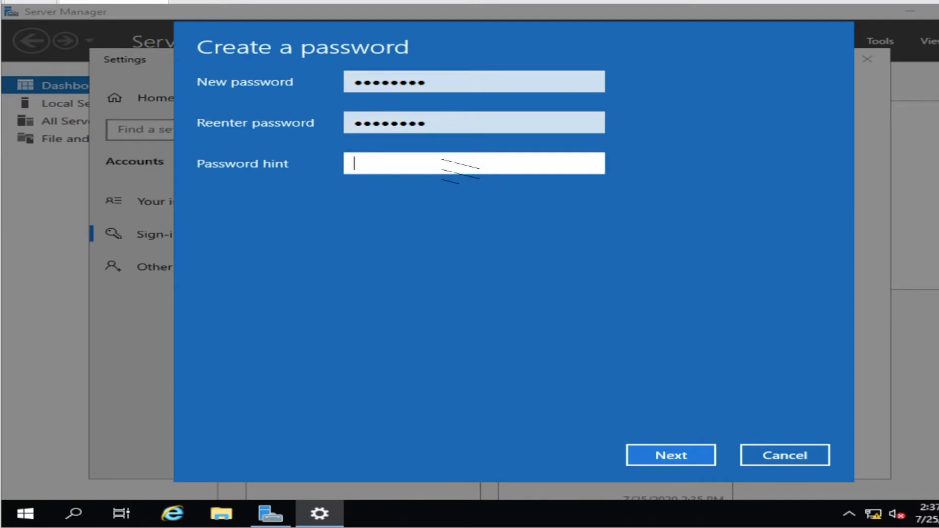
pyautogui.write('pass')
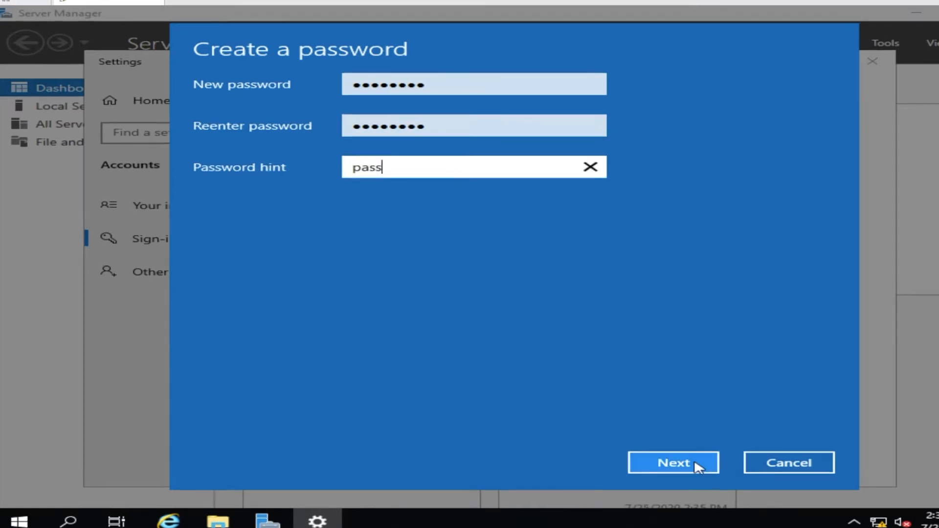
pyautogui.click(696, 464)
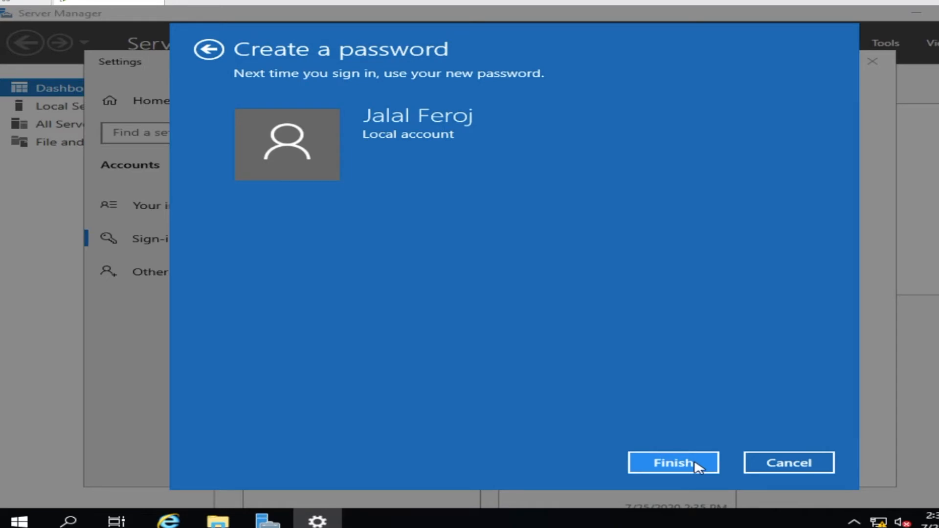
pyautogui.click(699, 466)
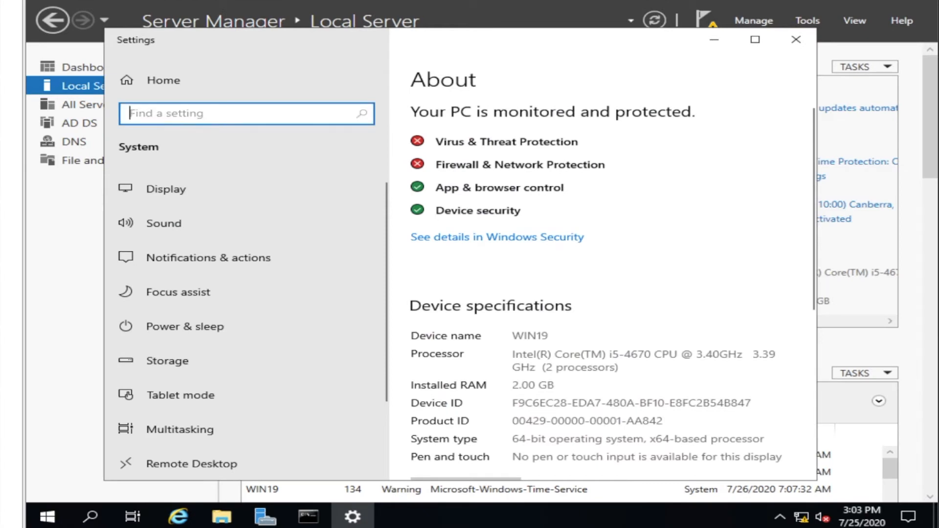
# Reach User Accounts from a 'pass' search and start creating a password for Administrator
pyautogui.write('pass')
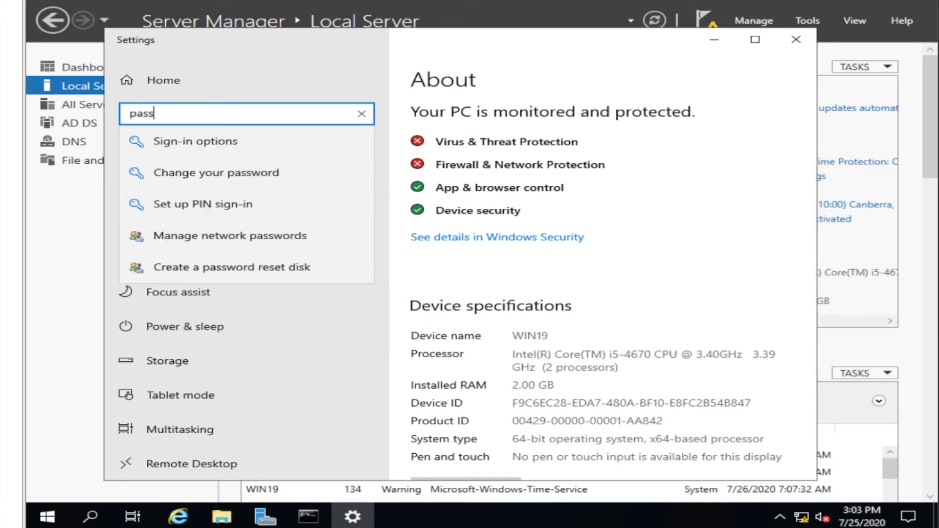
pyautogui.click(300, 242)
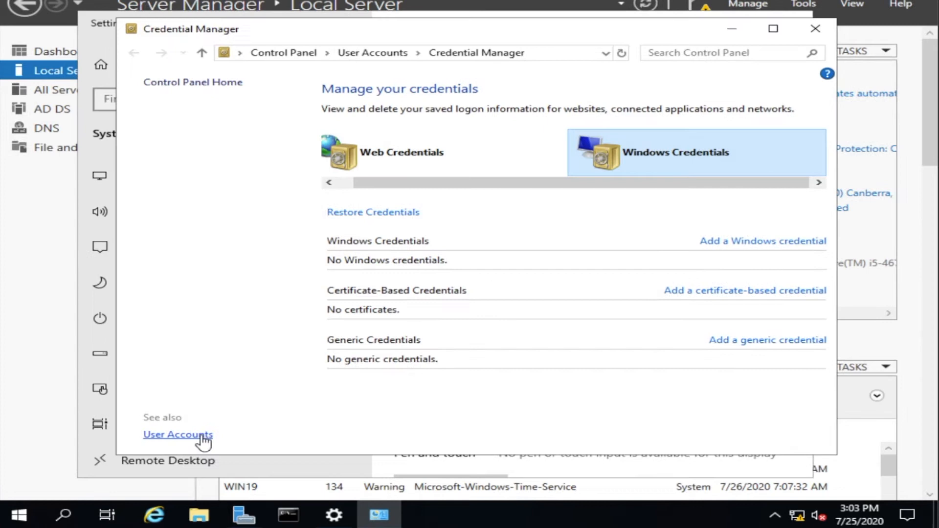
pyautogui.click(203, 435)
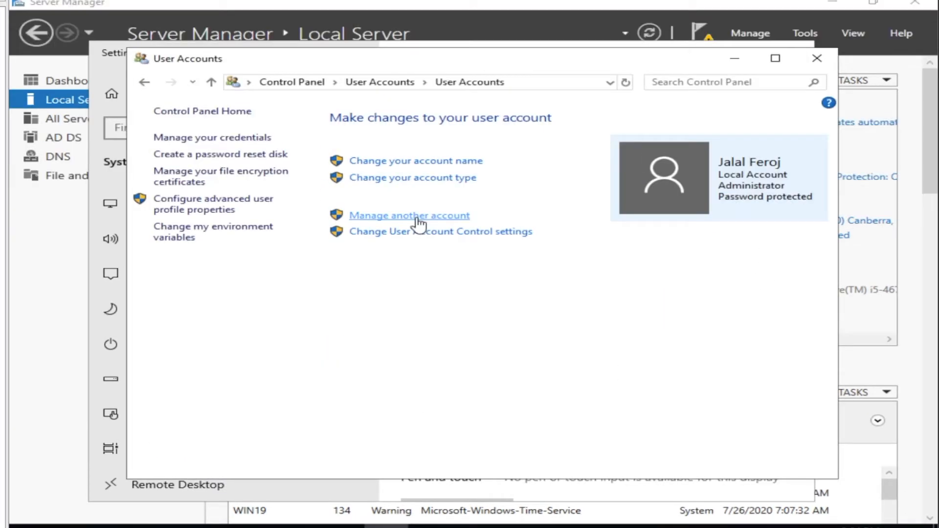
pyautogui.click(418, 217)
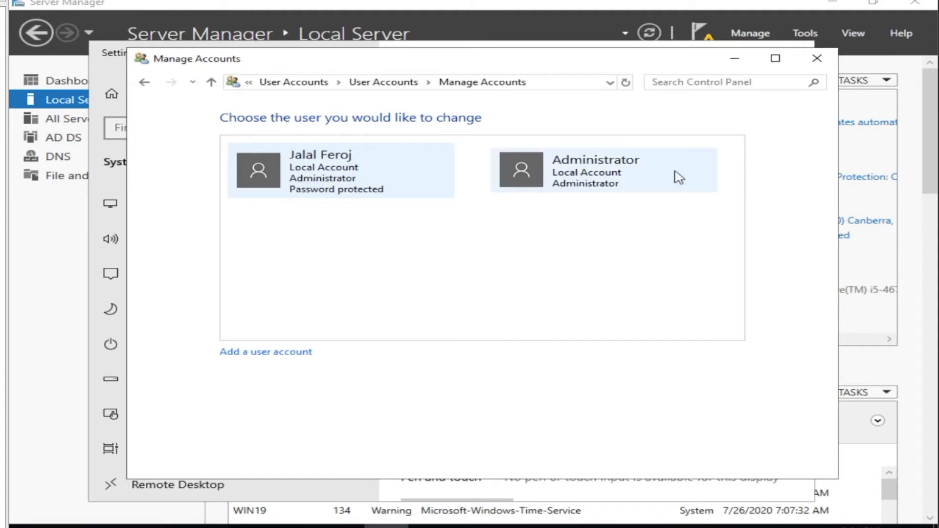
pyautogui.click(654, 177)
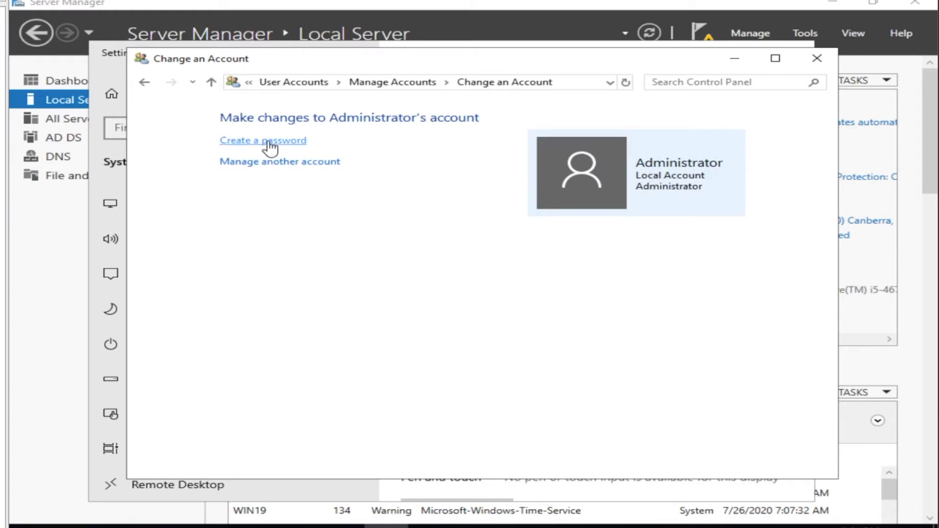
pyautogui.click(269, 142)
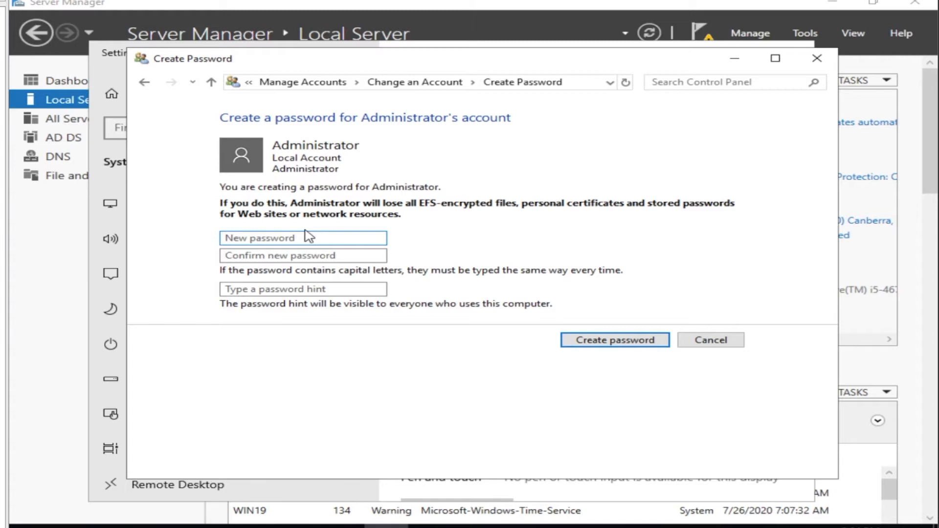
# Enter and confirm the Administrator password with hint 'pass', save it, and close the window
pyautogui.write('•••••••••')
pyautogui.press('Tab')
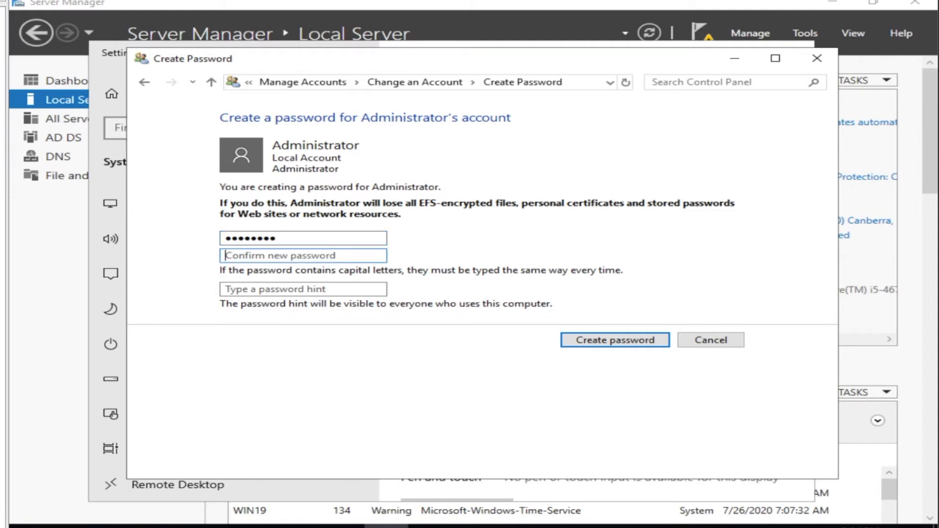
pyautogui.write('•••')
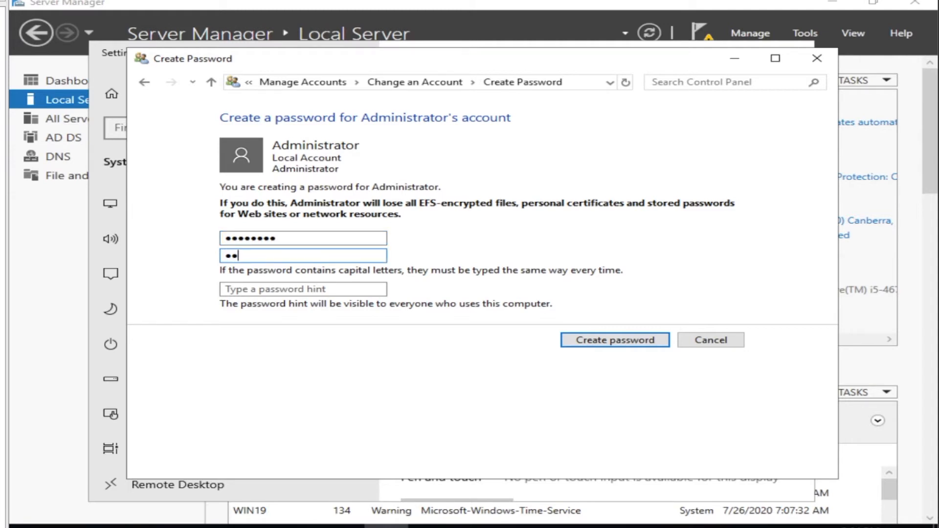
pyautogui.write('••••••')
pyautogui.click(342, 289)
pyautogui.write('pass')
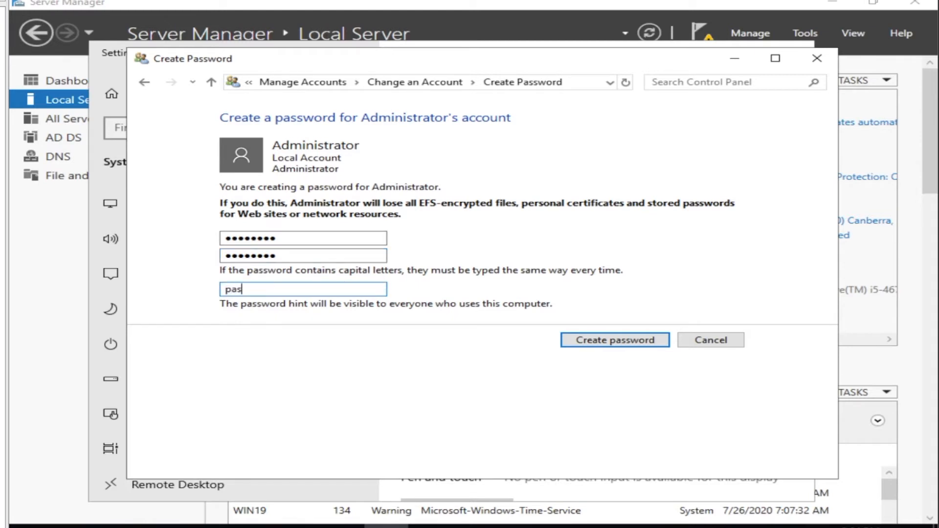
pyautogui.click(606, 340)
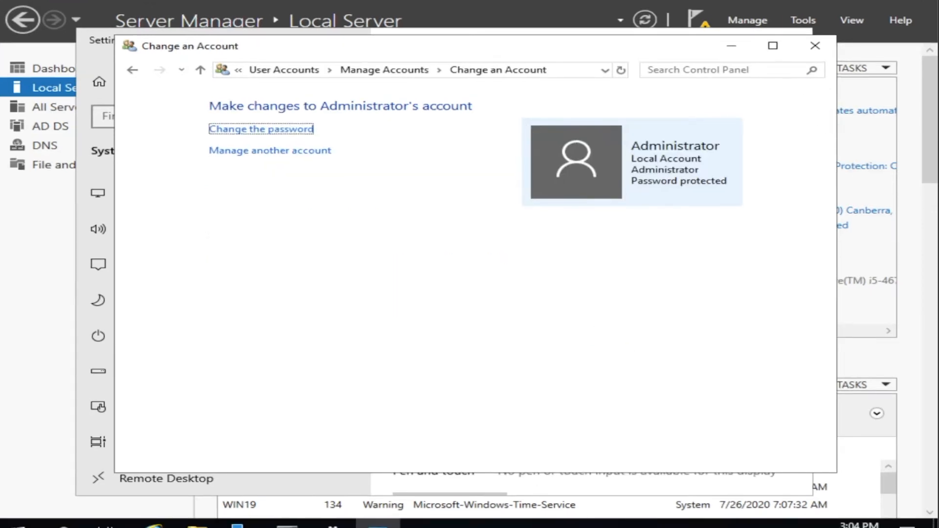
pyautogui.click(819, 43)
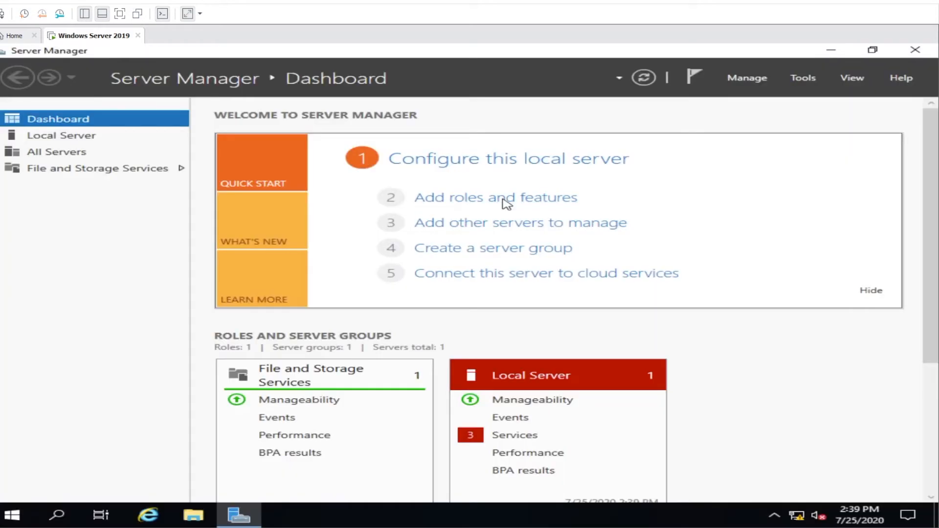
# Install Active Directory Domain Services with its management tools on WIN19 via Add Roles and Features
pyautogui.click(507, 201)
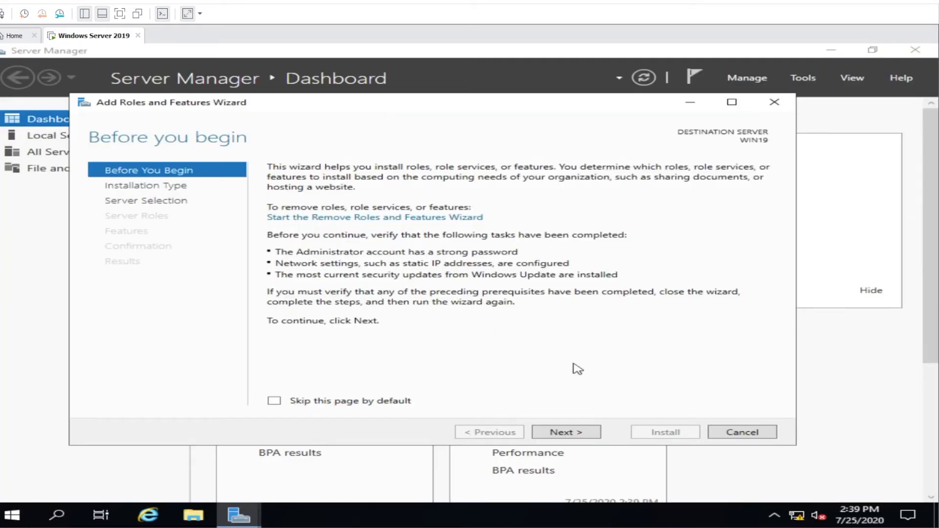
pyautogui.click(586, 433)
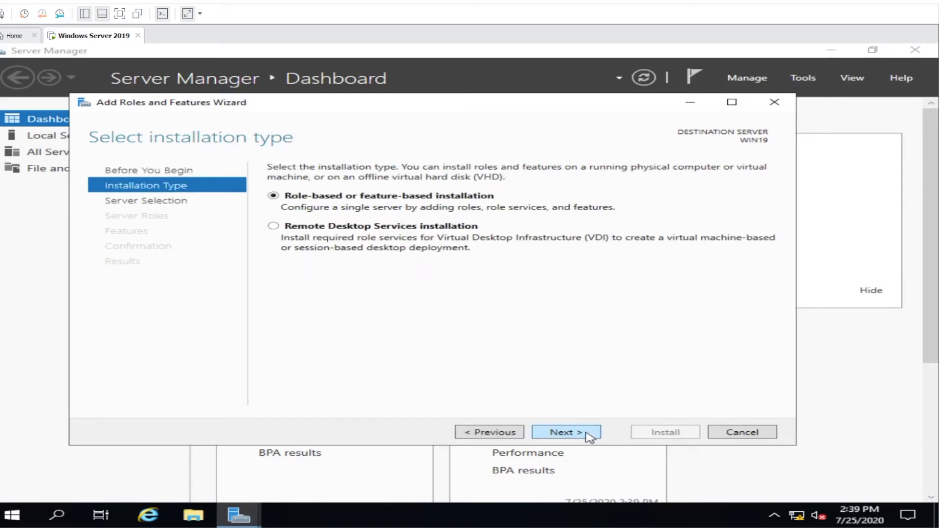
pyautogui.click(589, 434)
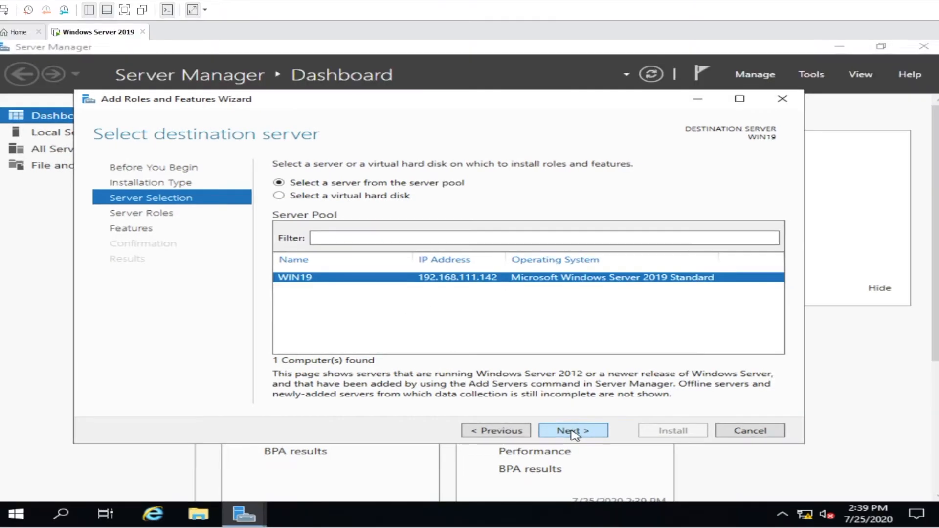
pyautogui.click(573, 431)
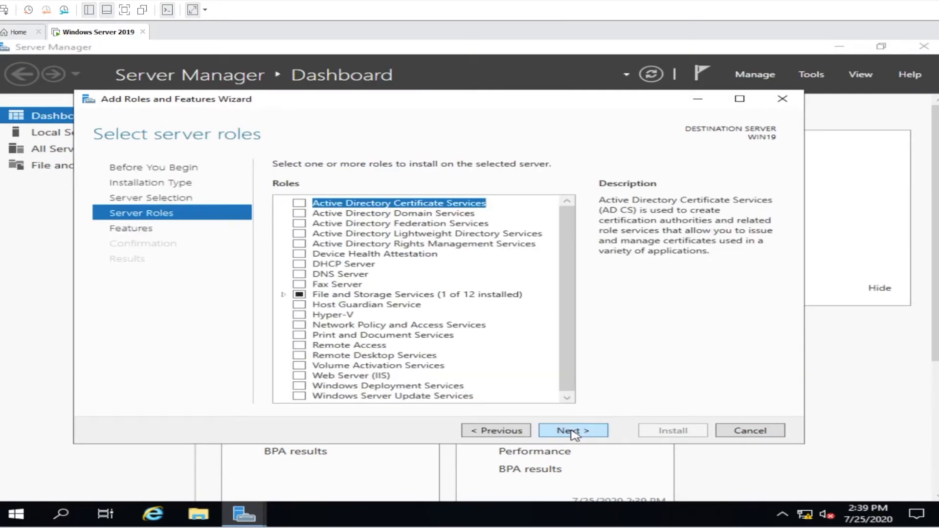
pyautogui.click(297, 215)
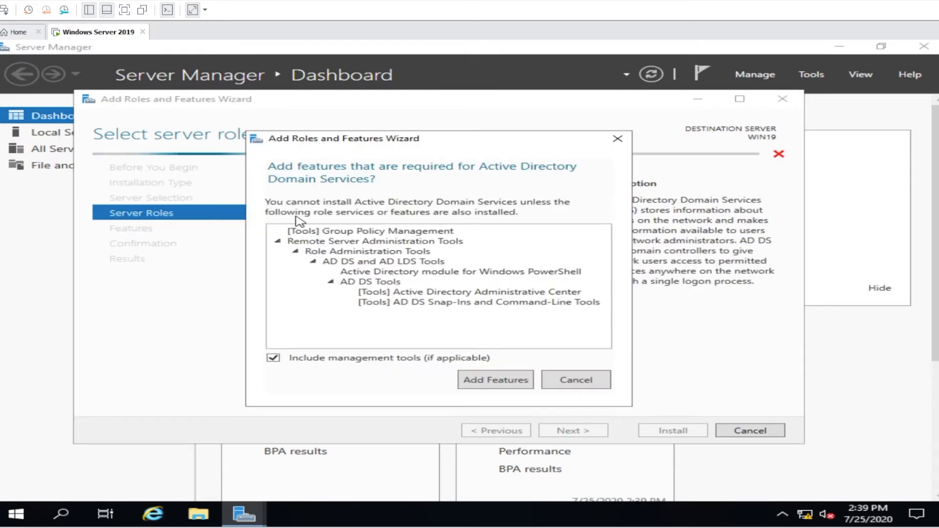
pyautogui.click(513, 384)
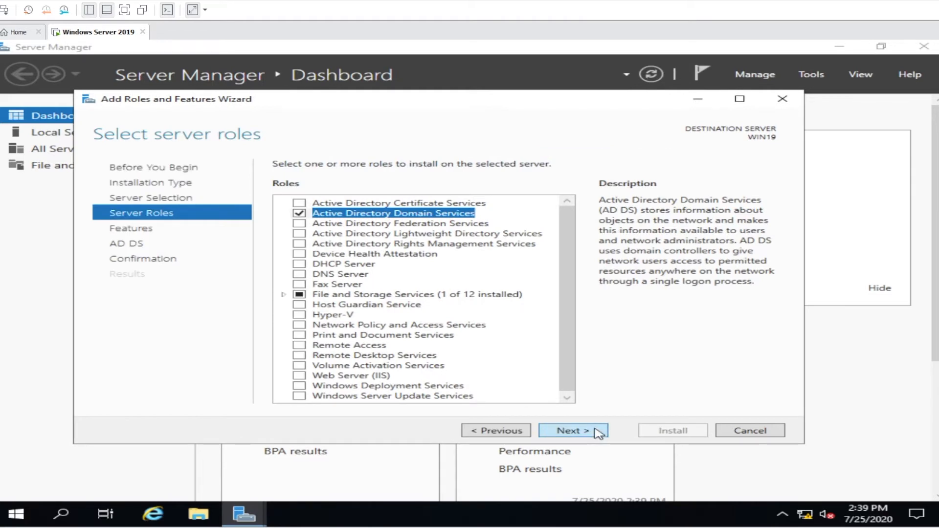
pyautogui.click(599, 433)
pyautogui.click(599, 433)
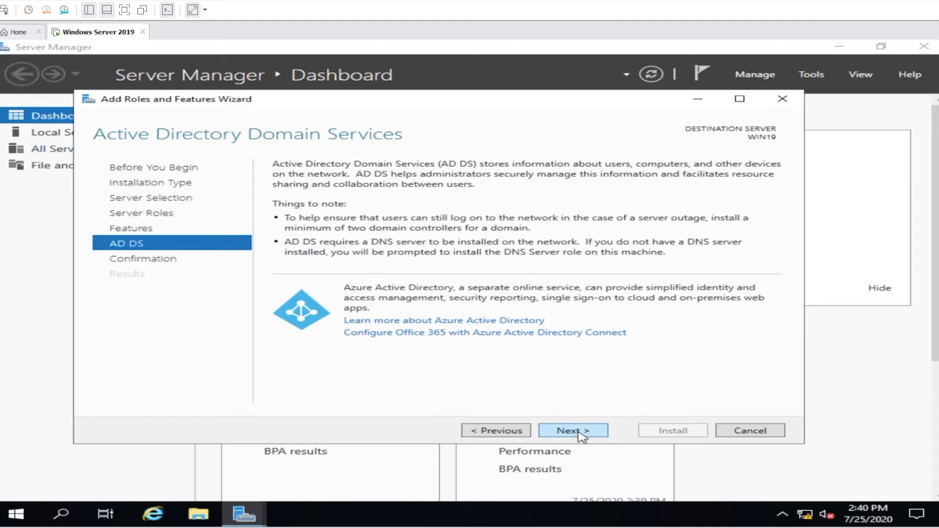
pyautogui.click(579, 432)
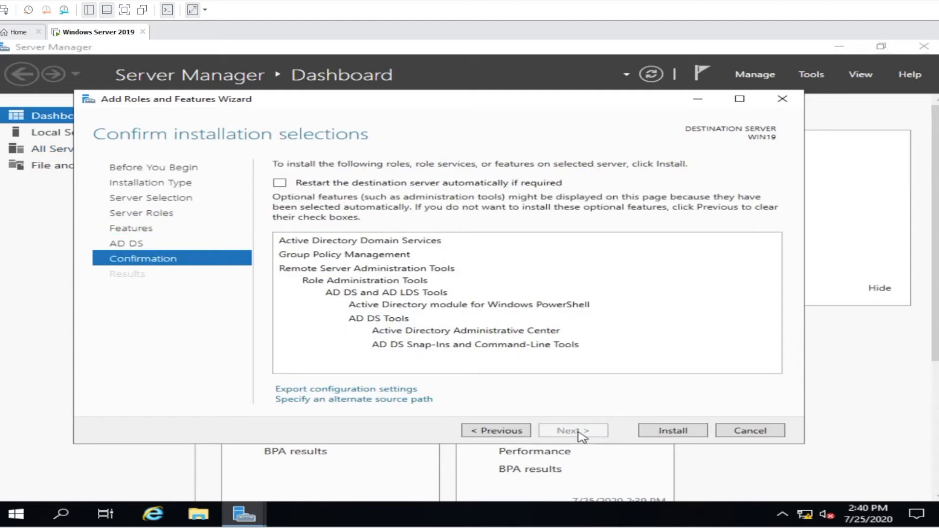
pyautogui.click(651, 433)
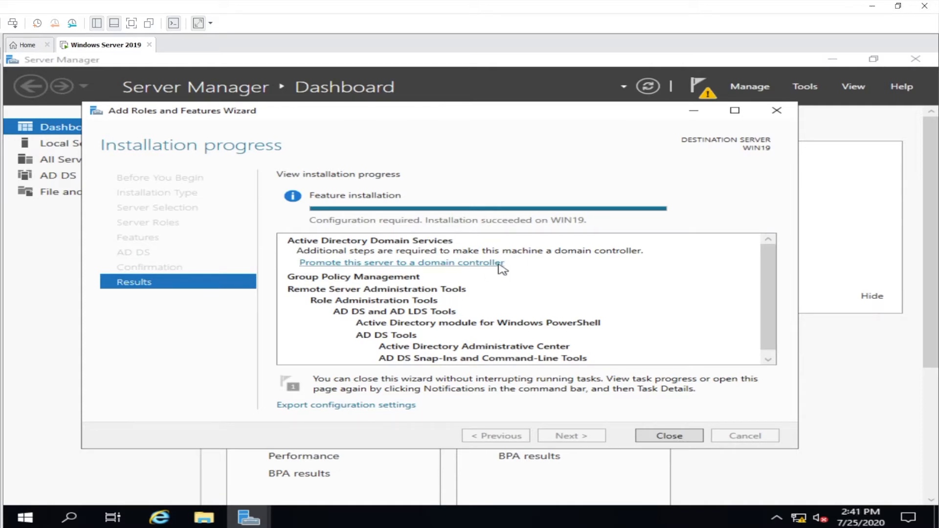
pyautogui.click(669, 436)
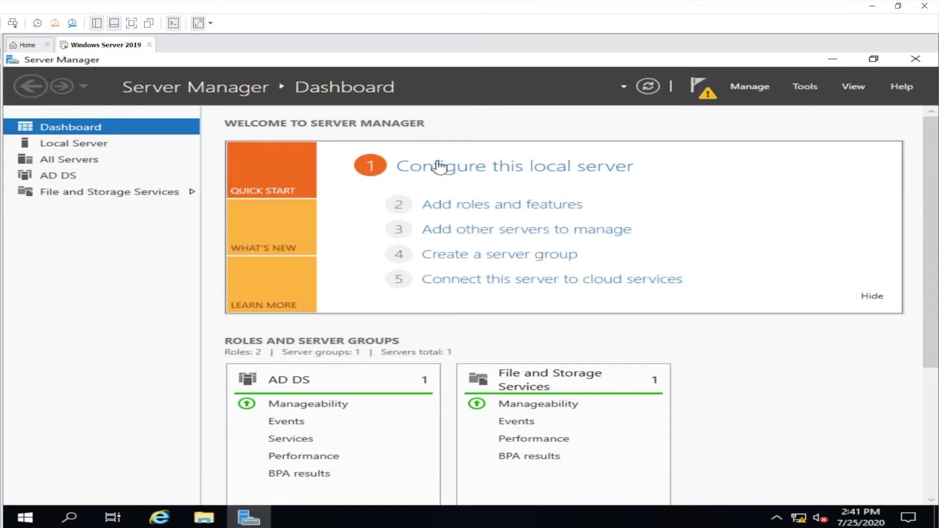
# Install the DNS Server role with DNS Server Tools on WIN19, accepting the static IP warning
pyautogui.click(490, 208)
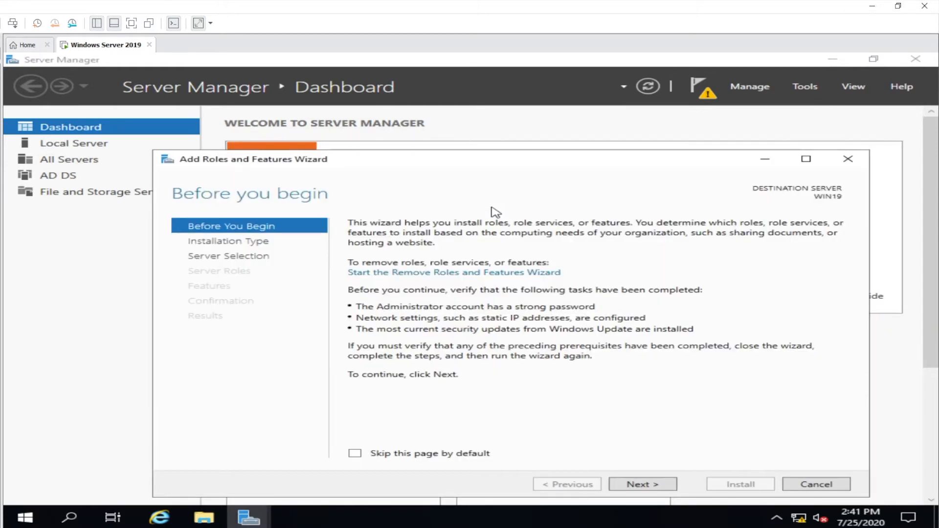
pyautogui.click(657, 486)
pyautogui.click(657, 486)
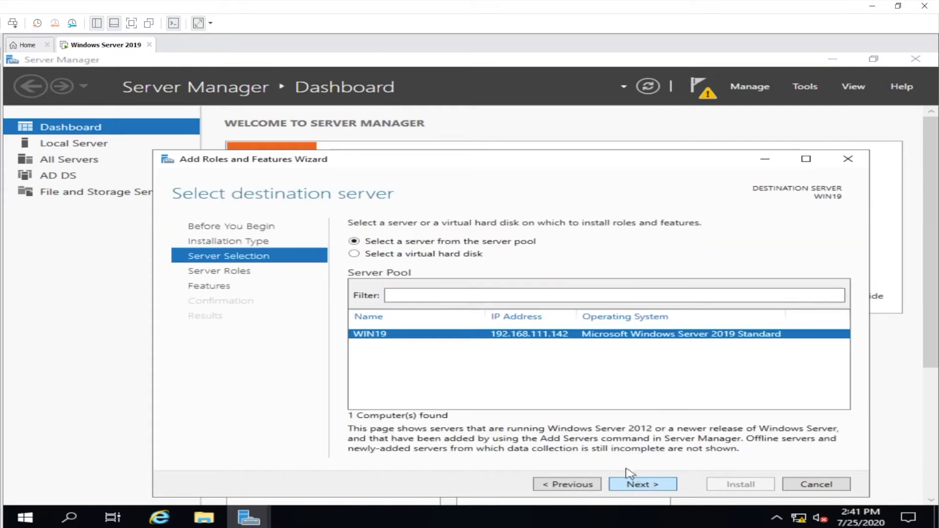
pyautogui.click(655, 486)
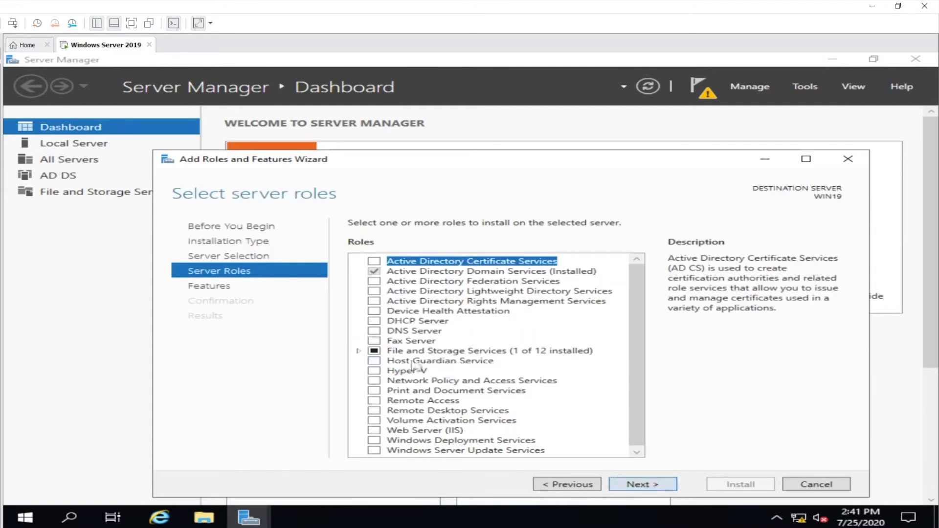
pyautogui.click(374, 332)
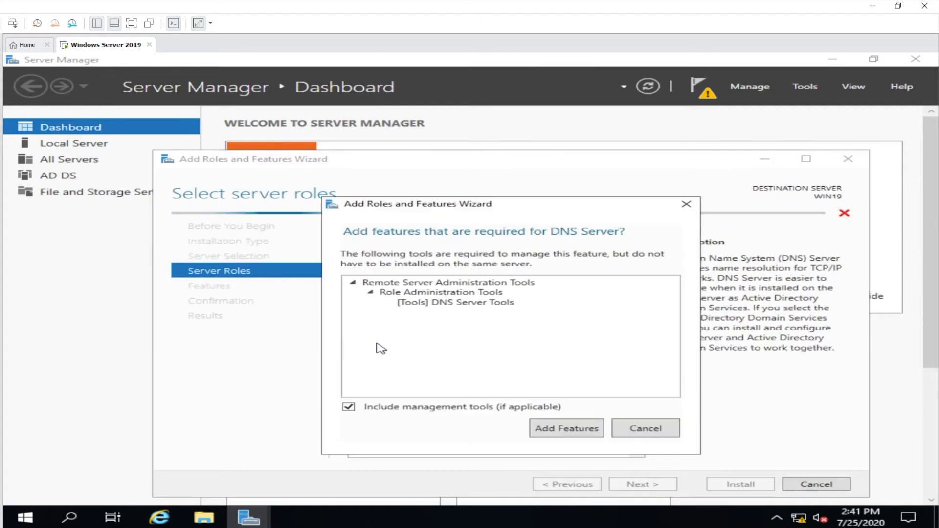
pyautogui.click(592, 431)
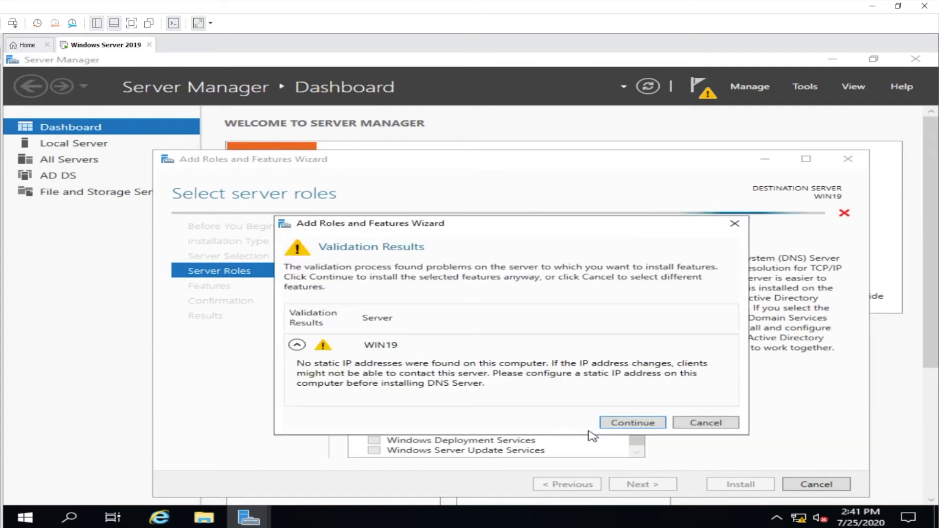
pyautogui.click(633, 423)
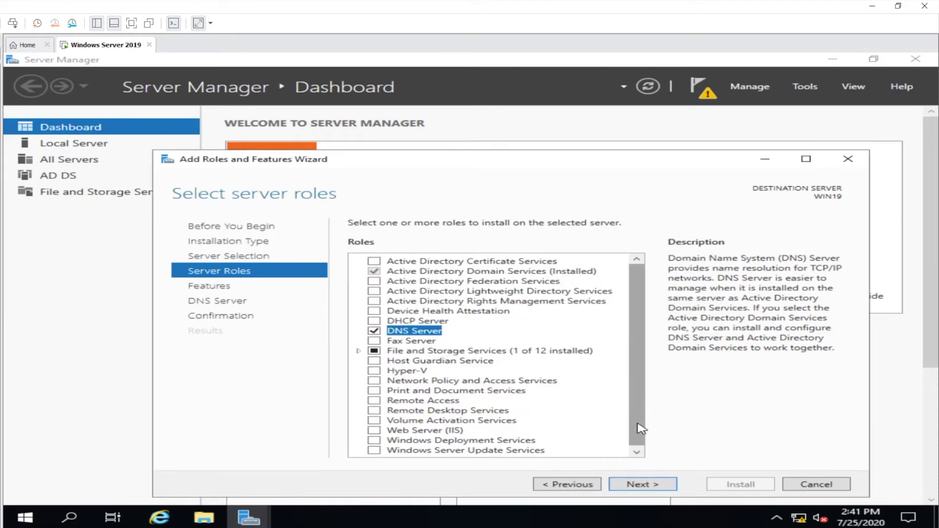
pyautogui.click(650, 484)
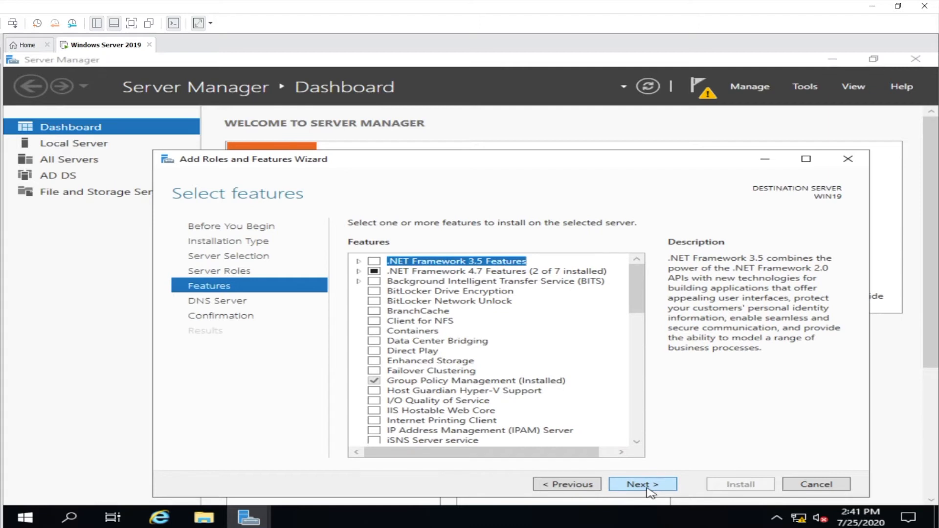
pyautogui.click(649, 487)
pyautogui.click(649, 485)
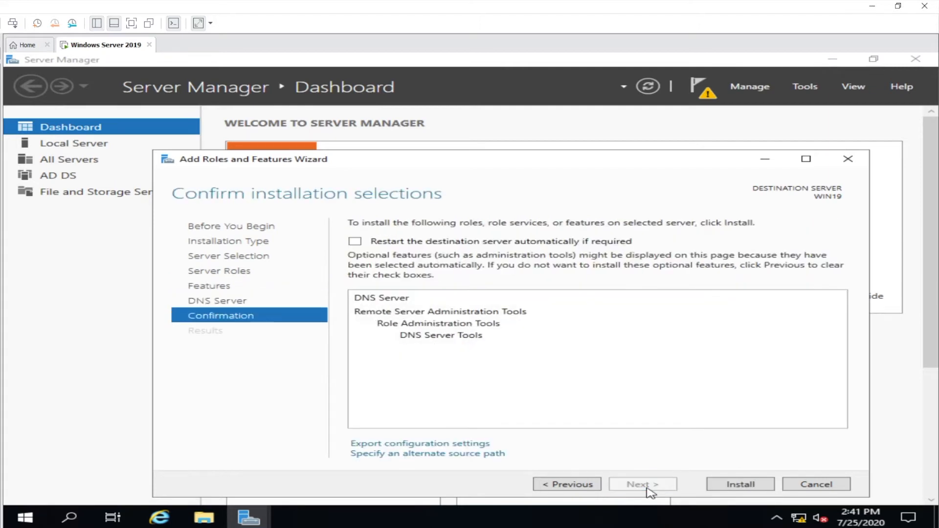
pyautogui.click(729, 486)
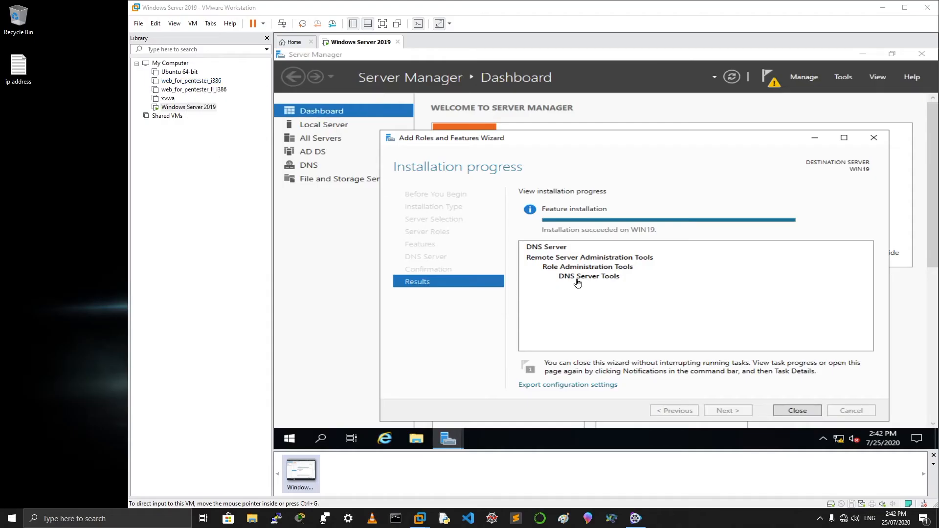
# Open the 'ip address' notes in Notepad to review the 192.168.111.141 settings, then return to the VM
pyautogui.doubleClick(15, 66)
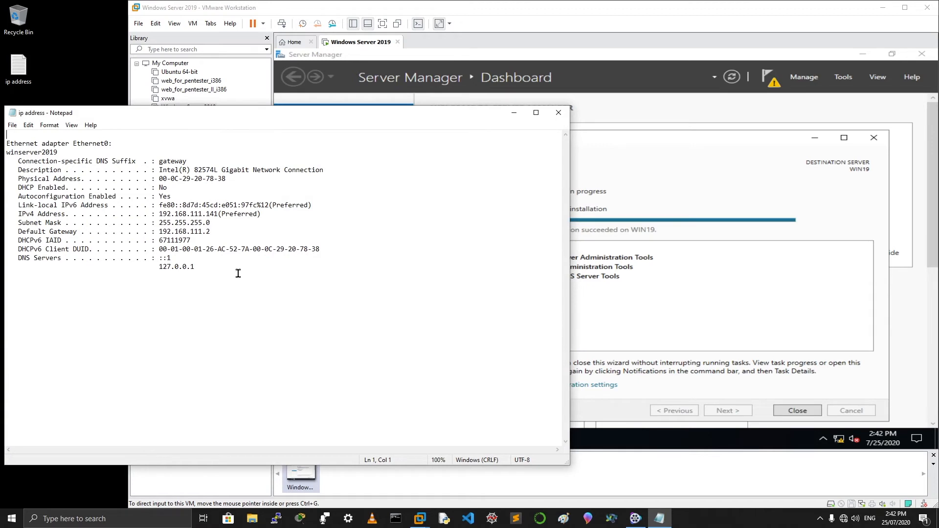
pyautogui.moveTo(215, 269); pyautogui.dragTo(3, 107)
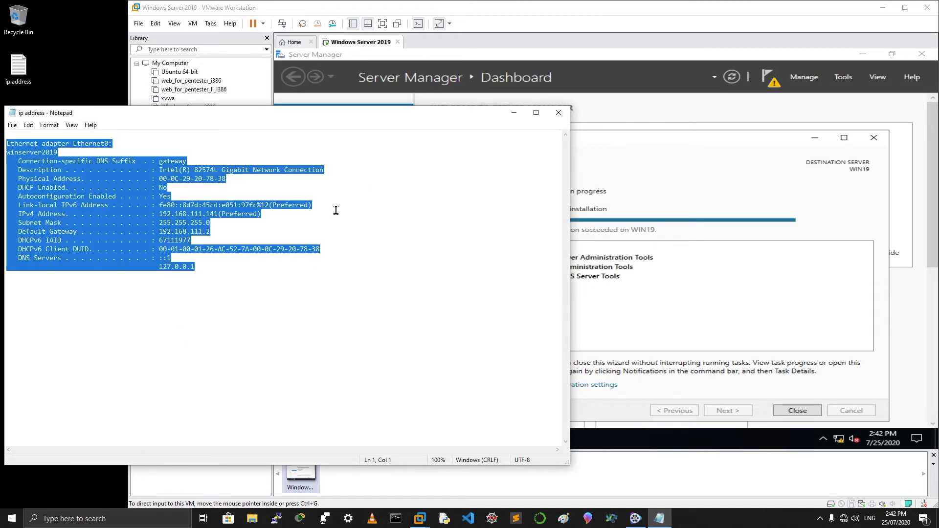
pyautogui.click(283, 273)
pyautogui.moveTo(230, 274); pyautogui.dragTo(5, 134)
pyautogui.click(265, 327)
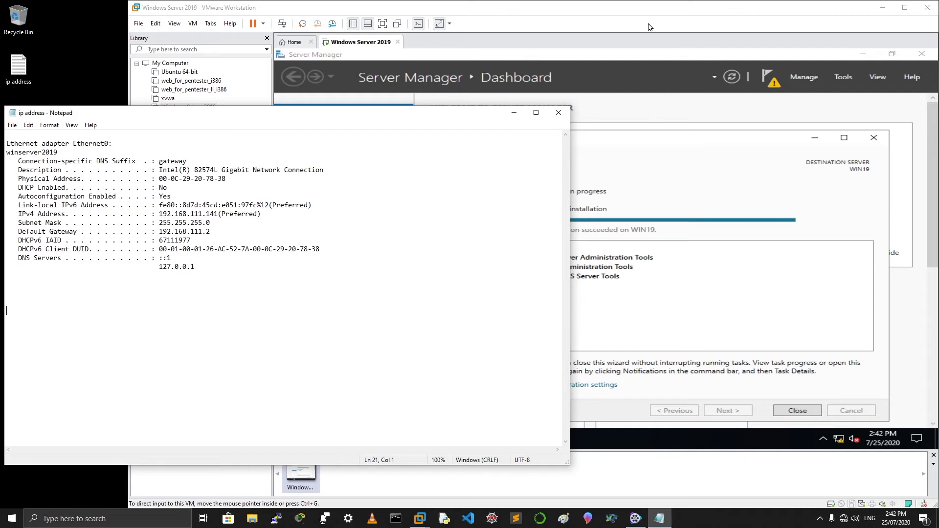
pyautogui.click(664, 46)
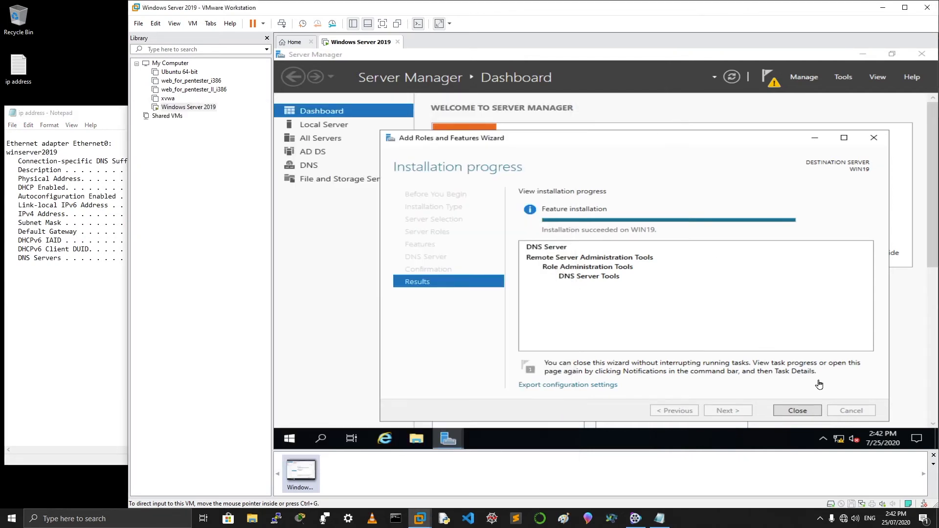
# Close the finished Add Roles and Features Wizard, check the notifications, and open Windows search
pyautogui.click(797, 410)
pyautogui.click(798, 412)
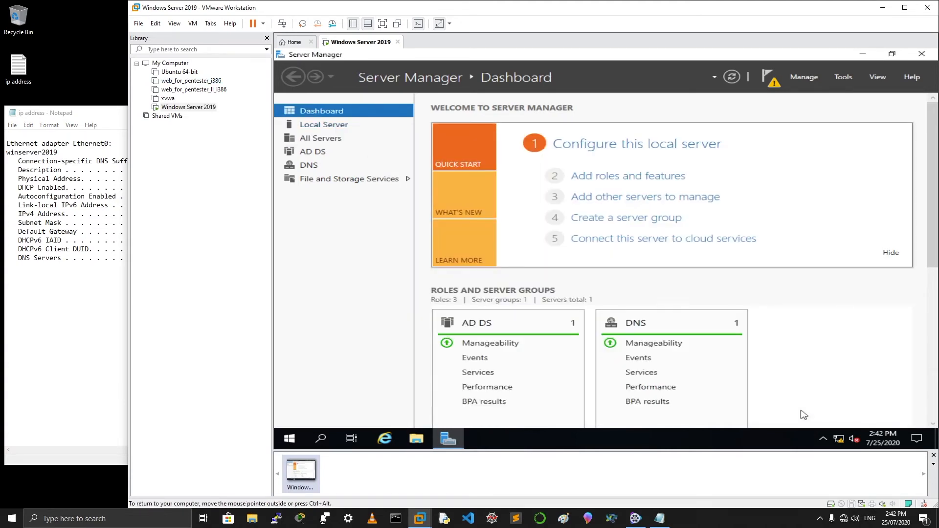
pyautogui.click(769, 78)
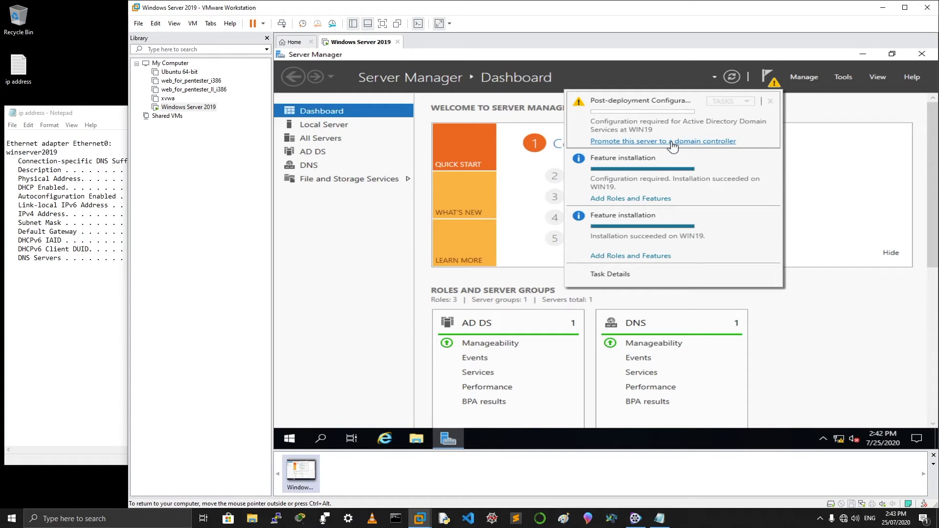
pyautogui.click(768, 79)
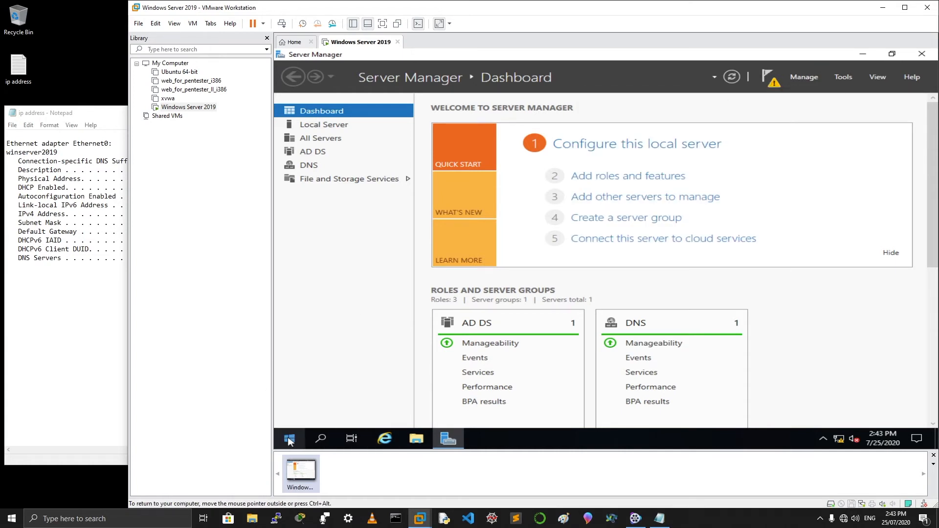
pyautogui.click(321, 438)
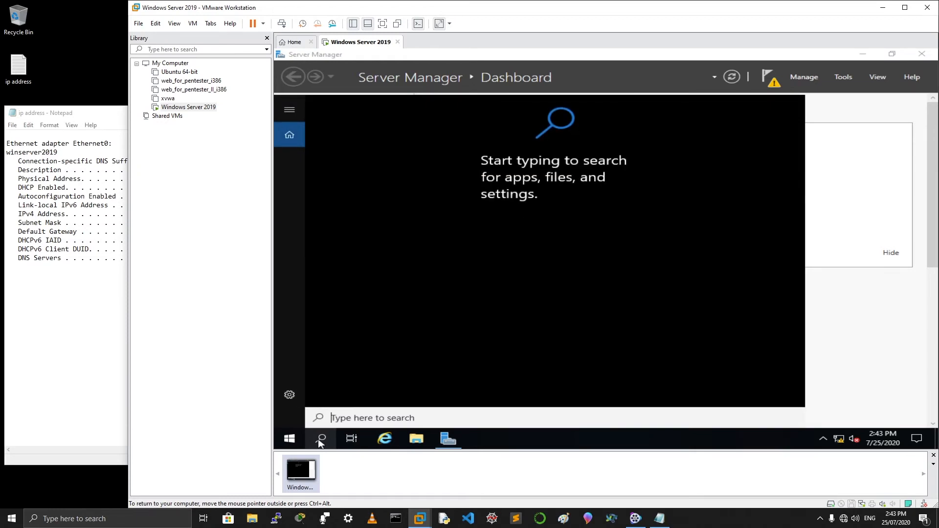
# Launch Command Prompt from a 'cmd' search and pin it to the taskbar
pyautogui.write('cmd')
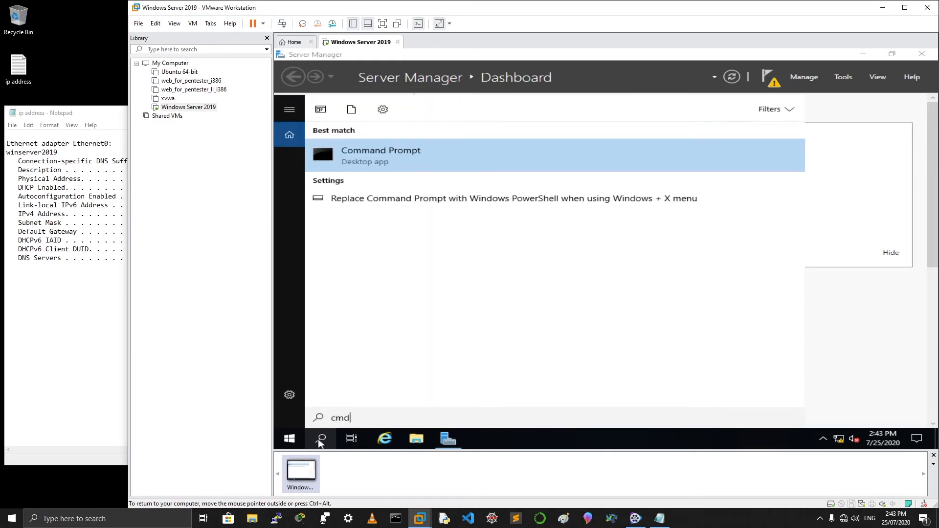
pyautogui.click(404, 163)
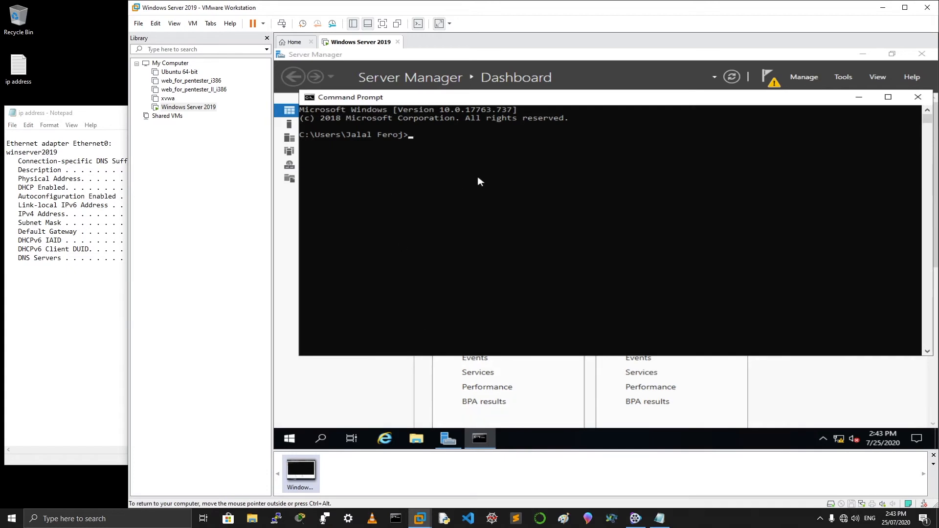
pyautogui.rightClick(479, 439)
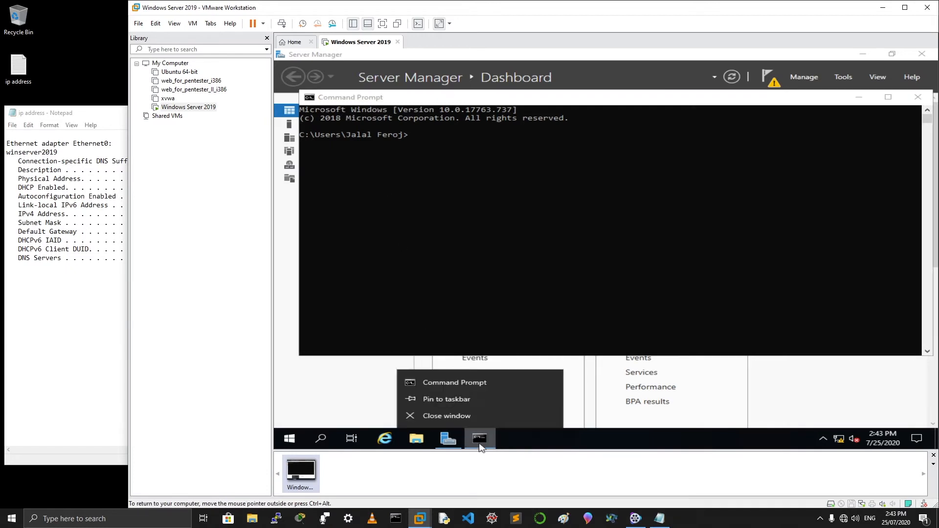
pyautogui.click(458, 400)
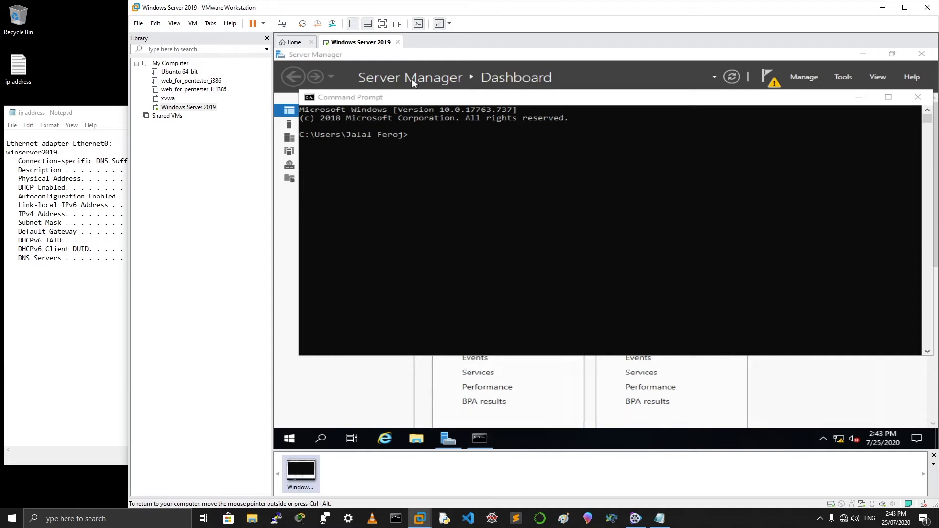
# Run ipconfig /all and highlight the Default Gateway and DNS Servers lines
pyautogui.click(439, 149)
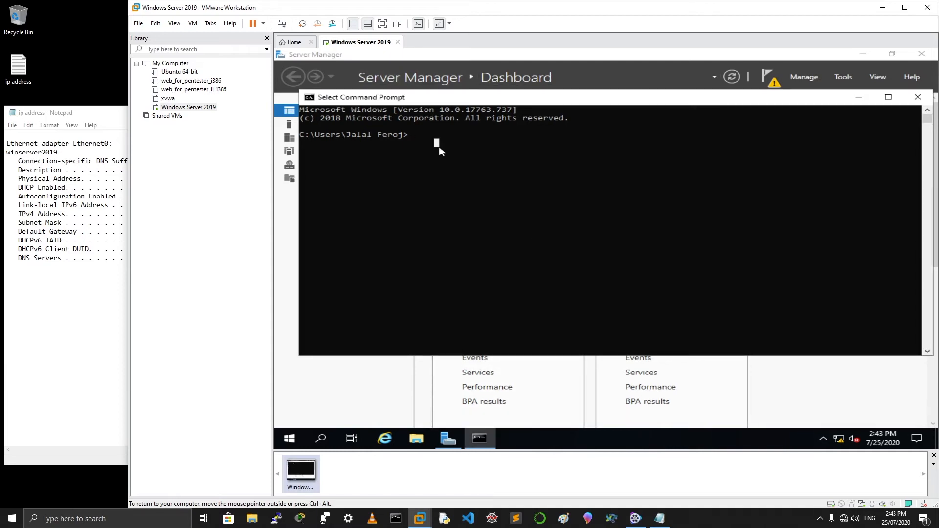
pyautogui.write('ipconfig')
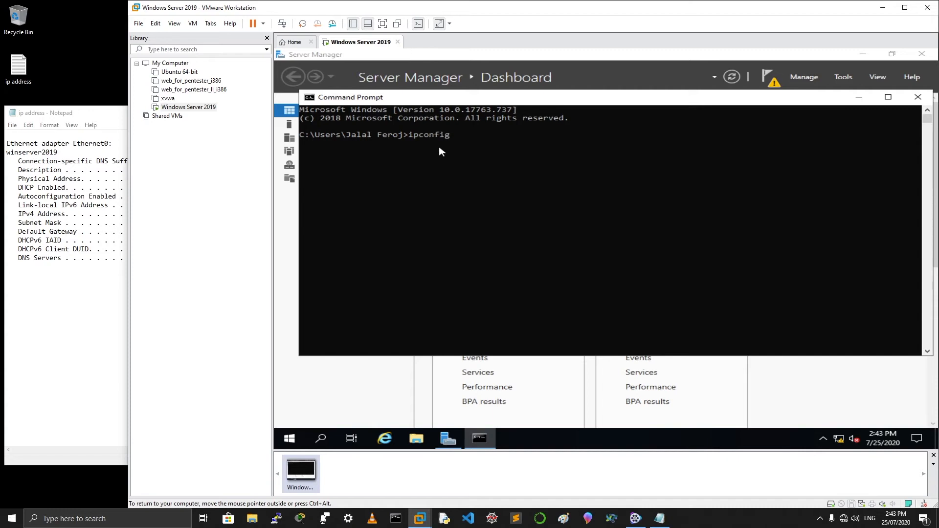
pyautogui.write(' /all')
pyautogui.press('Return')
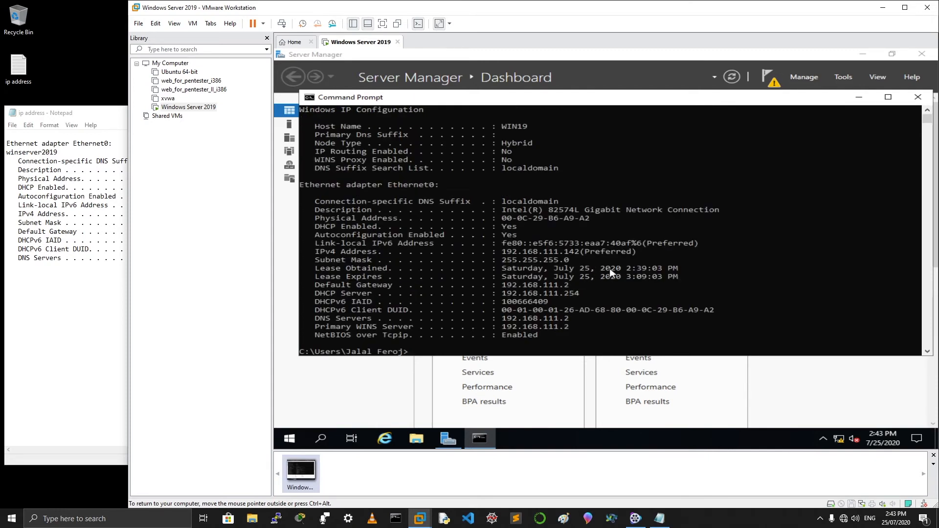
pyautogui.scroll(-3, 610, 270)
pyautogui.scroll(3, 610, 270)
pyautogui.scroll(2, 610, 272)
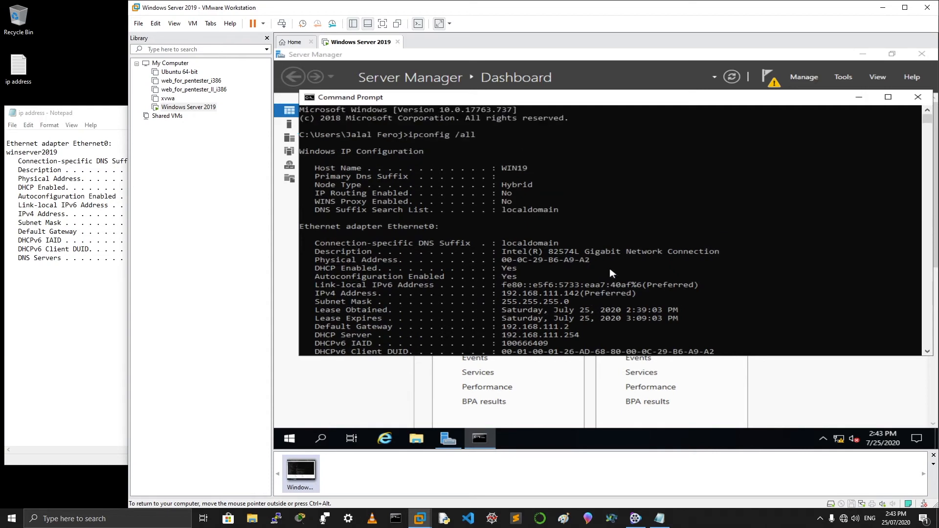
pyautogui.scroll(-3, 610, 272)
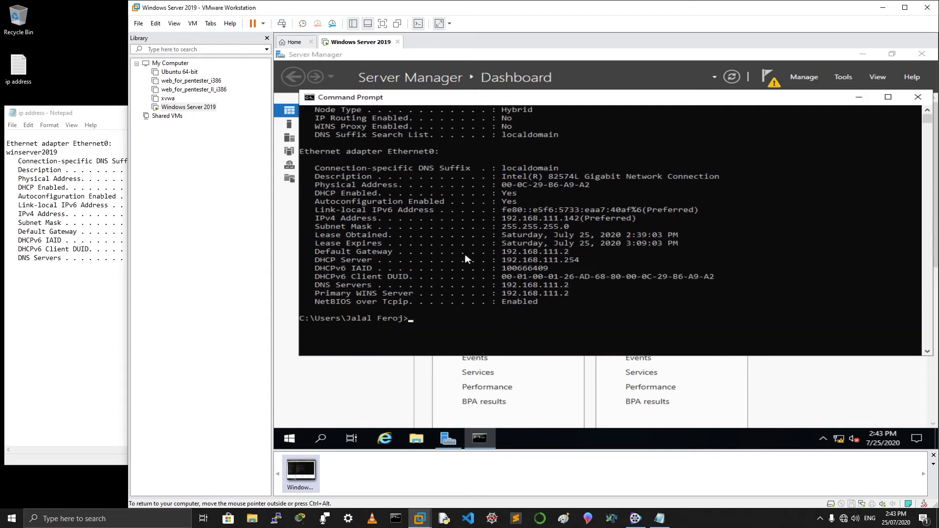
pyautogui.moveTo(314, 250); pyautogui.dragTo(583, 257)
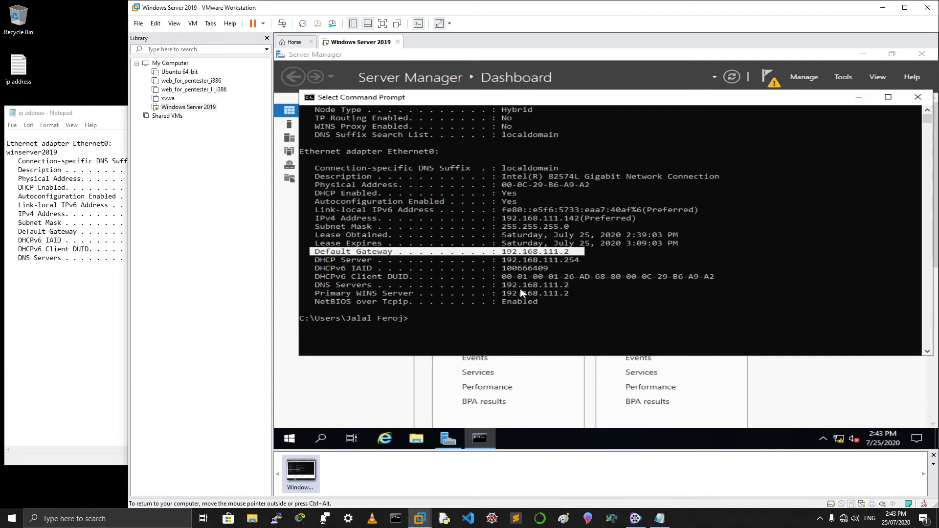
pyautogui.moveTo(316, 288); pyautogui.dragTo(588, 291)
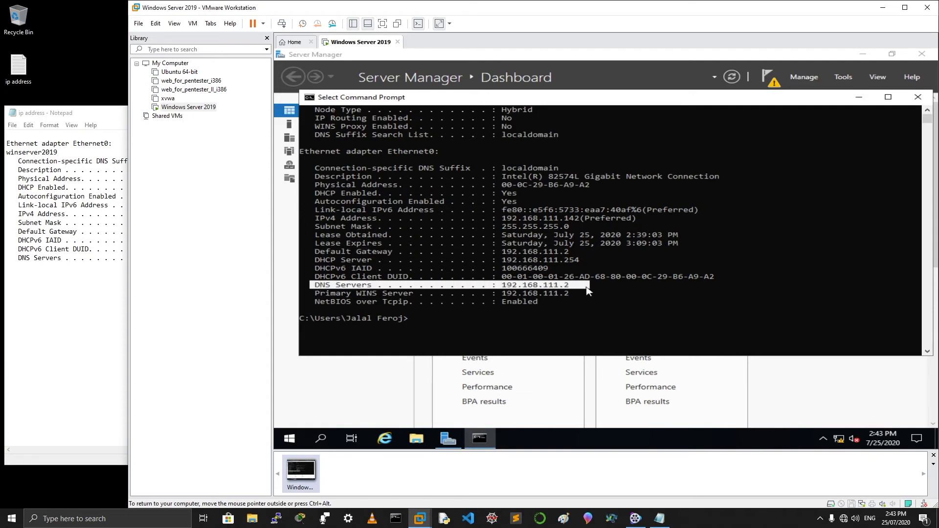
# Move the Notepad IP notes aside, clear the selection, and minimize Command Prompt
pyautogui.click(91, 286)
pyautogui.moveTo(355, 122); pyautogui.dragTo(356, 296)
pyautogui.click(617, 251)
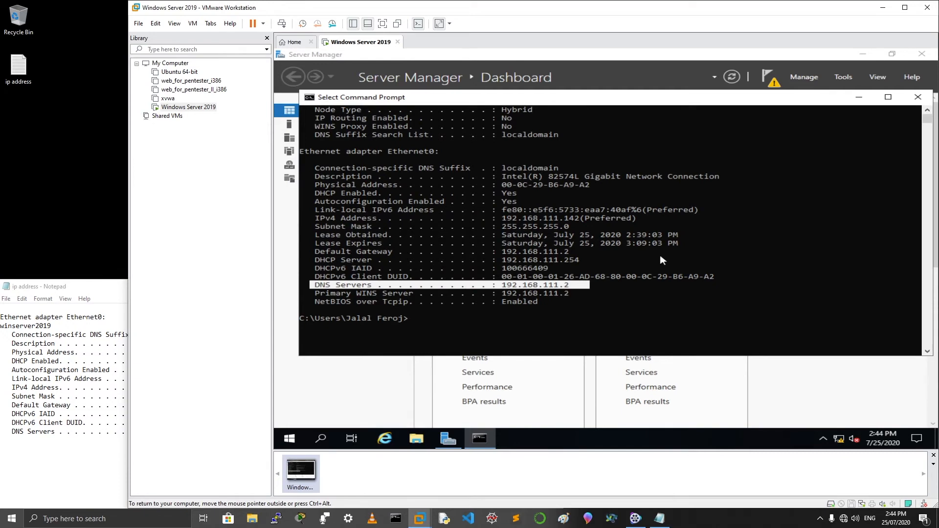
pyautogui.scroll(-1, 572, 226)
pyautogui.scroll(4, 571, 225)
pyautogui.scroll(-3, 570, 222)
pyautogui.click(529, 302)
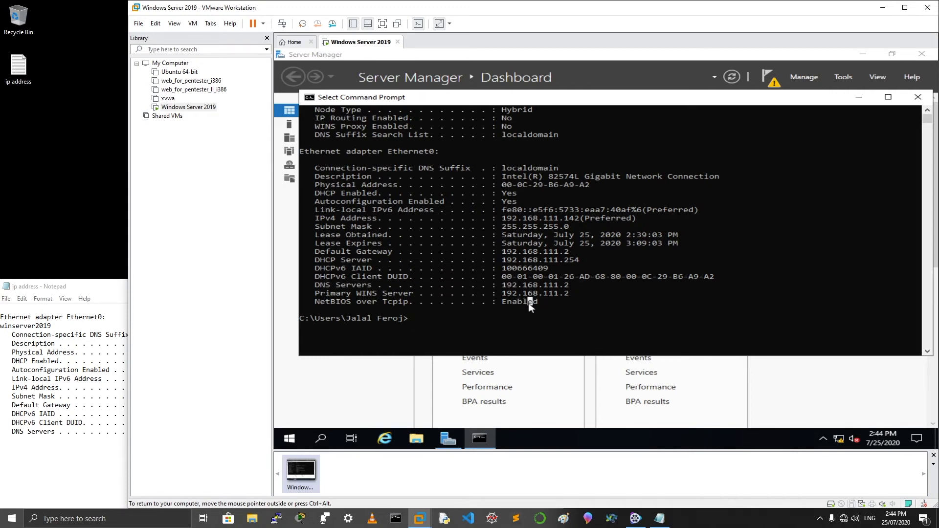
pyautogui.click(549, 304)
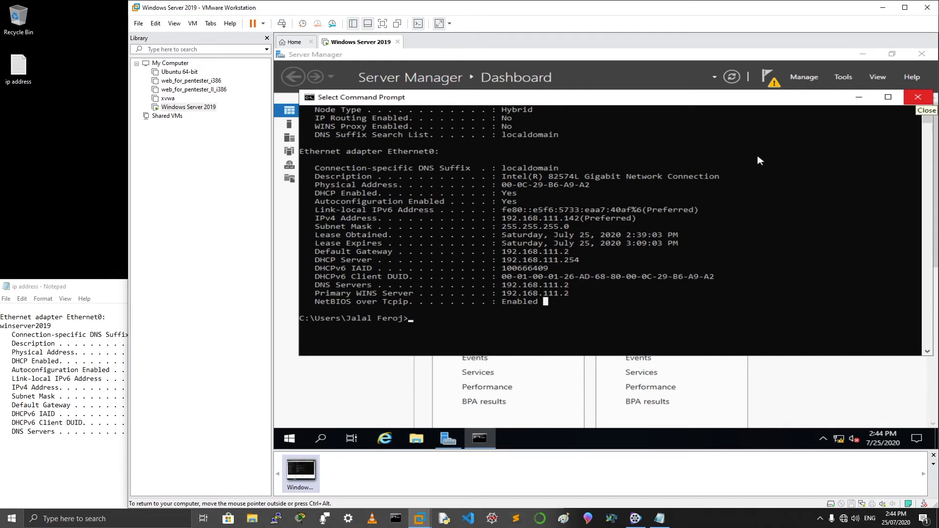
pyautogui.click(670, 192)
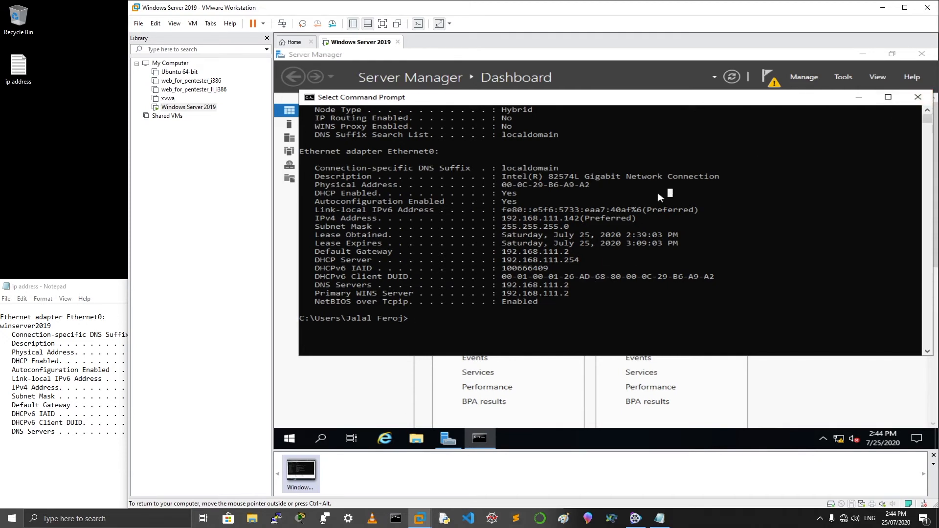
pyautogui.click(859, 97)
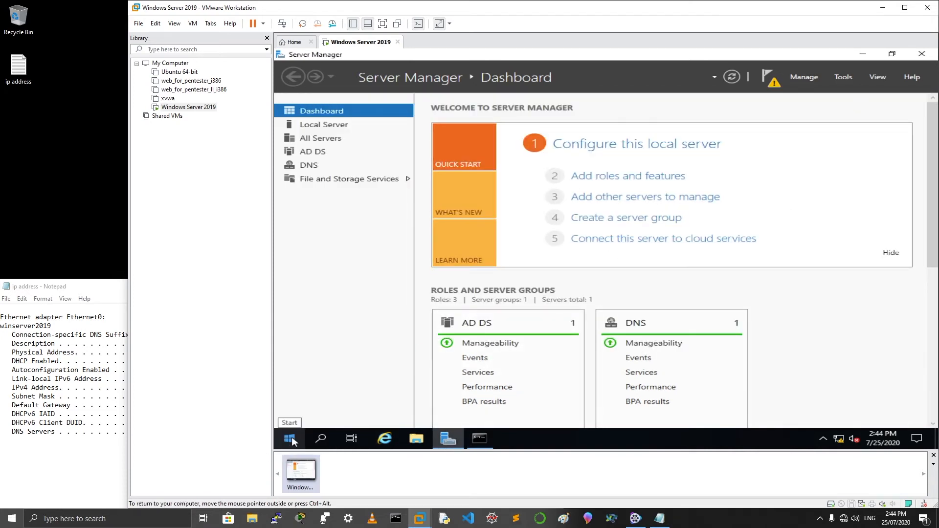
# Go through Network and Sharing Center to Ethernet0 Properties and open its TCP/IPv4 properties
pyautogui.click(838, 440)
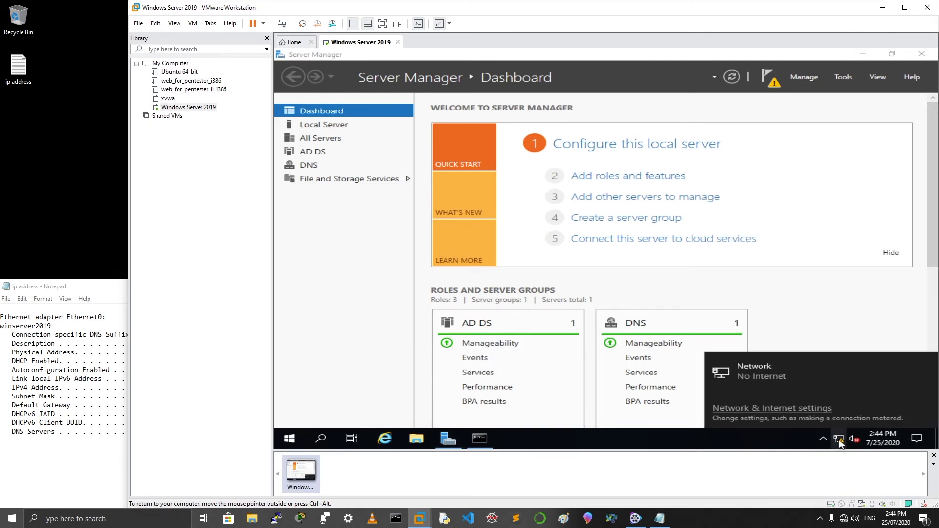
pyautogui.click(783, 409)
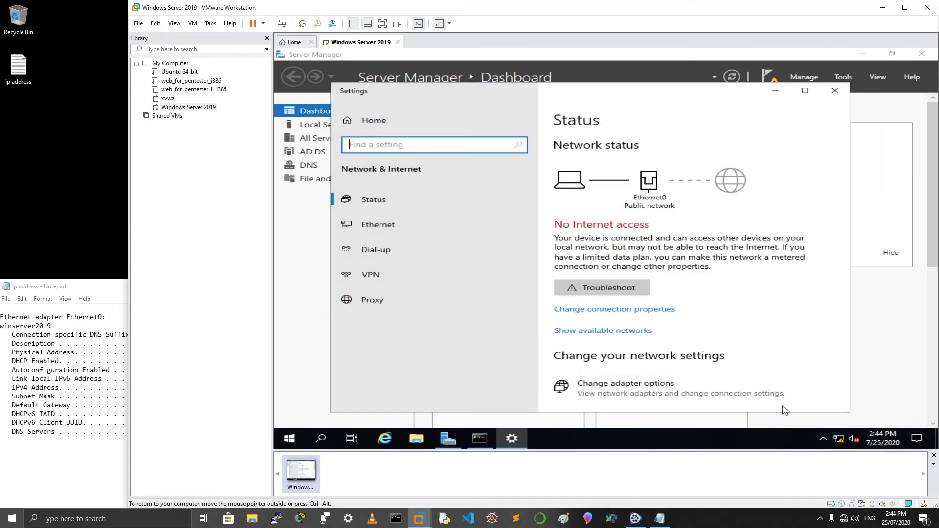
pyautogui.click(378, 228)
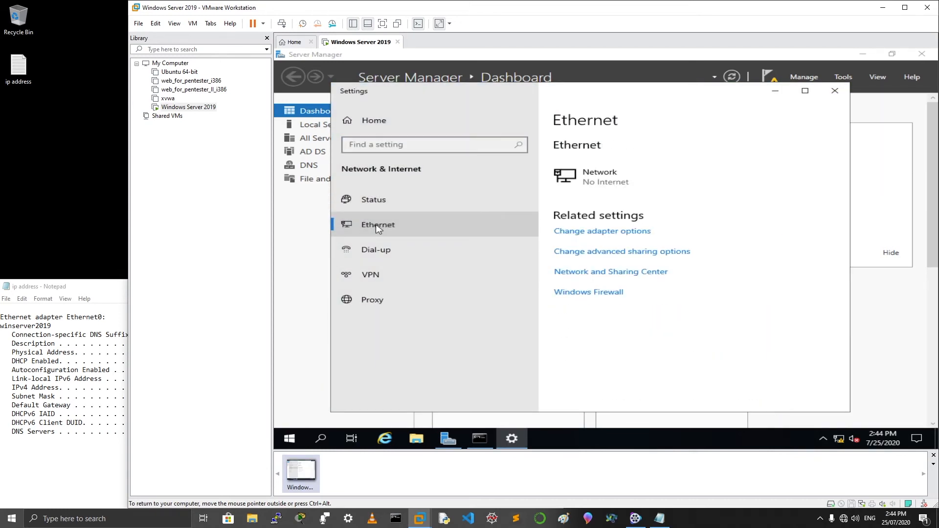
pyautogui.click(611, 272)
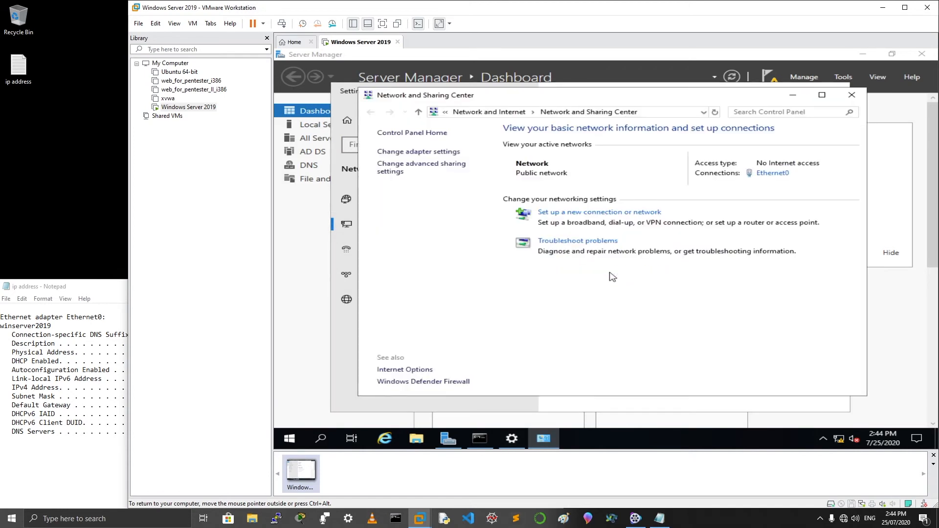
pyautogui.click(780, 174)
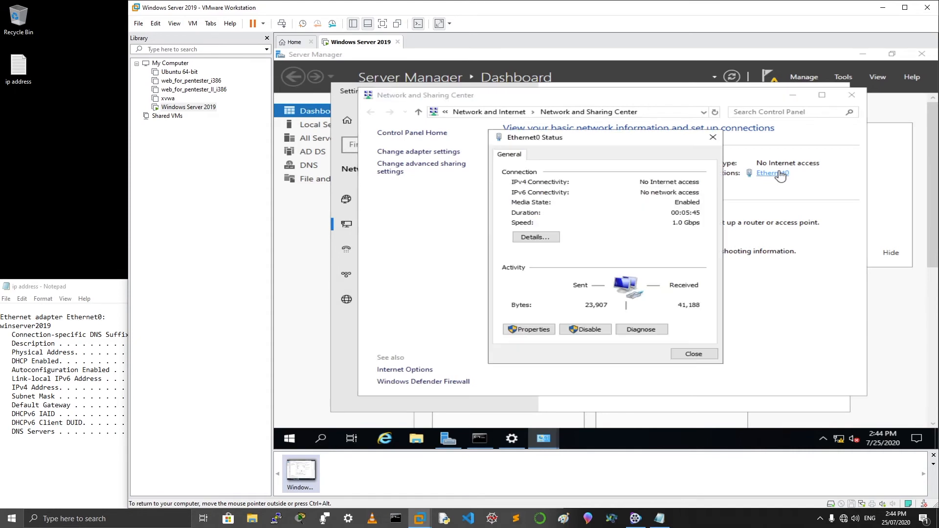
pyautogui.click(533, 330)
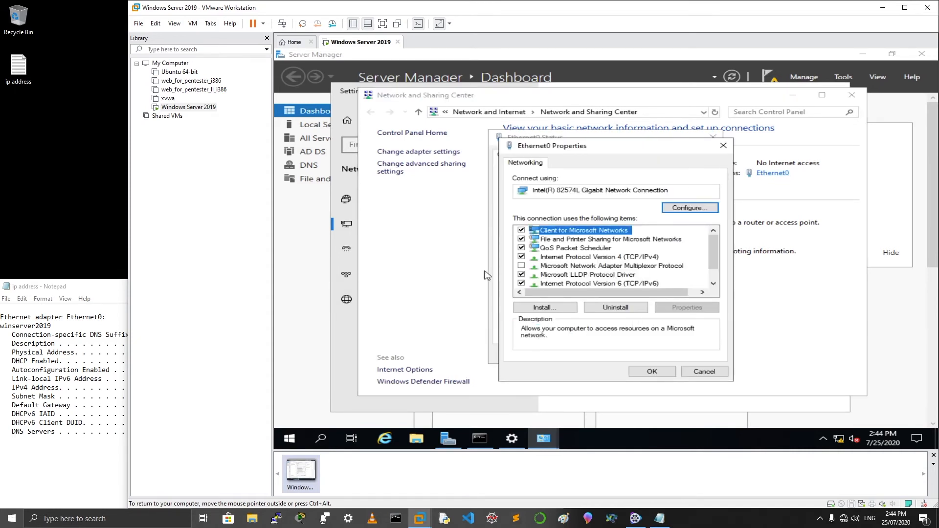
pyautogui.click(576, 258)
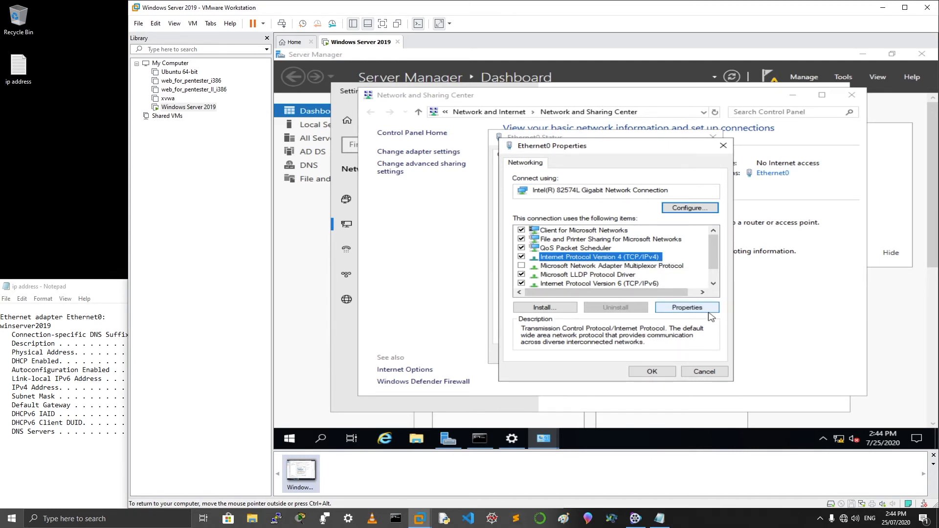
pyautogui.click(689, 308)
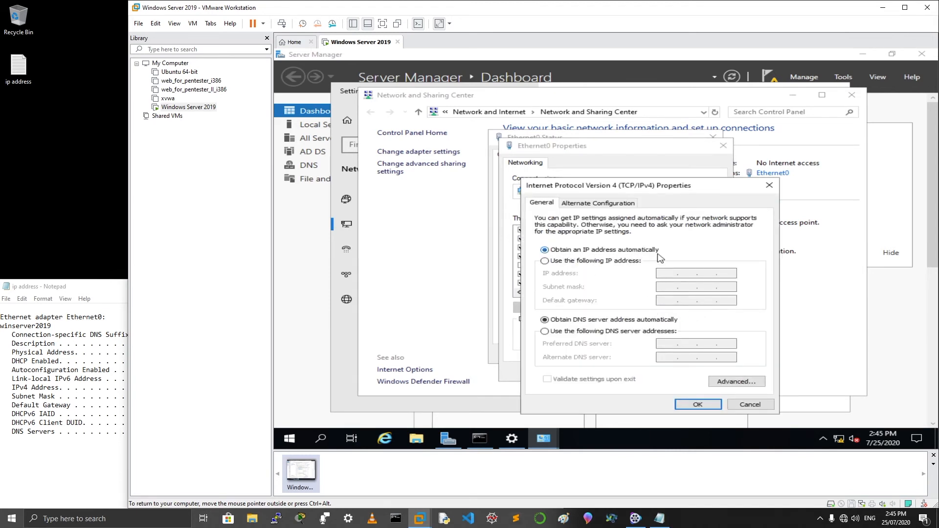
# Select 'Use the following IP address', compare the current IPv4 address in ipconfig with the notes
pyautogui.click(620, 264)
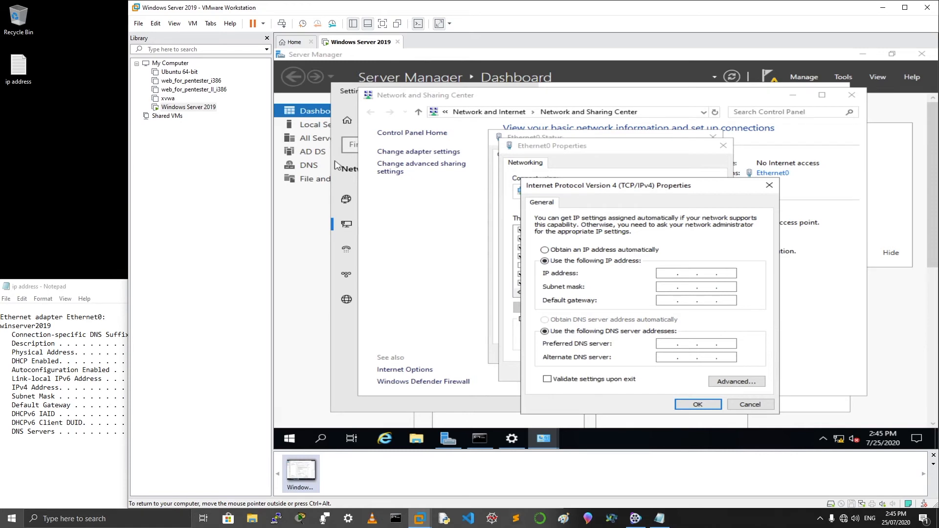
pyautogui.click(480, 439)
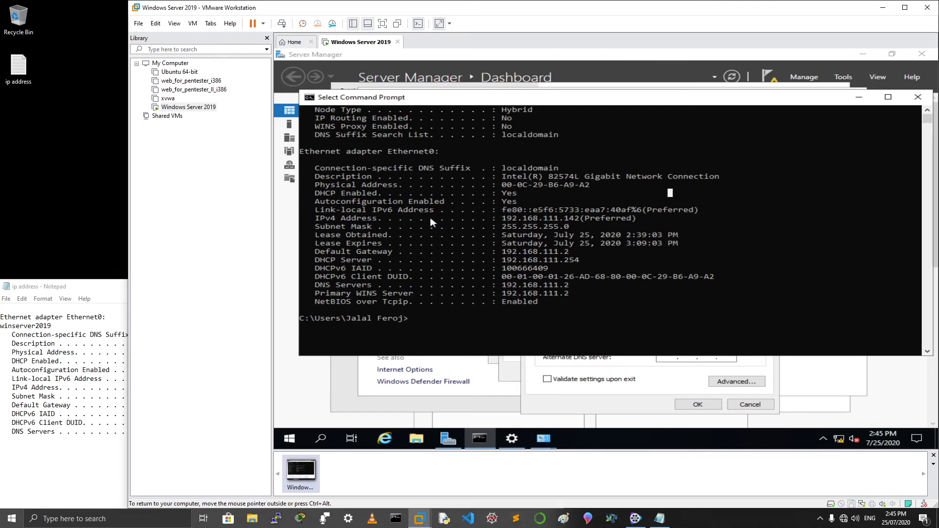
pyautogui.moveTo(314, 218); pyautogui.dragTo(581, 221)
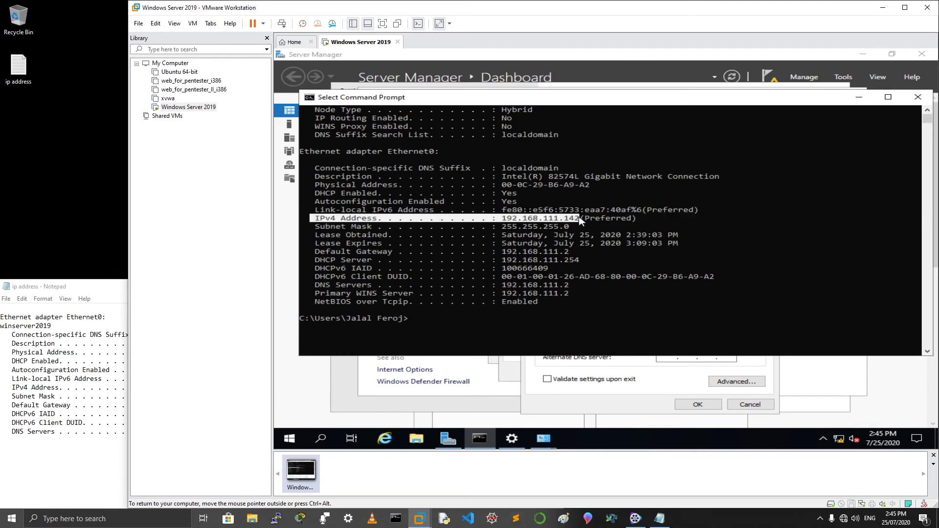
pyautogui.click(125, 409)
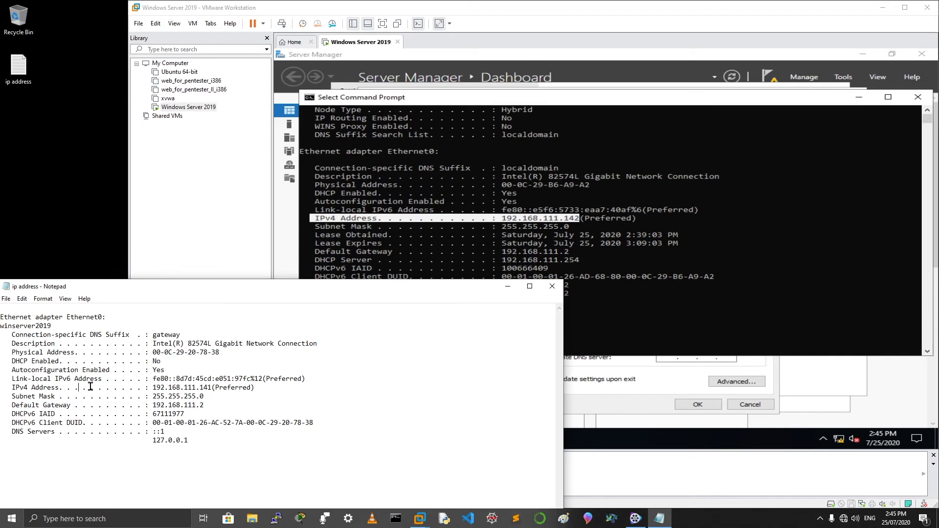
pyautogui.moveTo(98, 388); pyautogui.dragTo(239, 387)
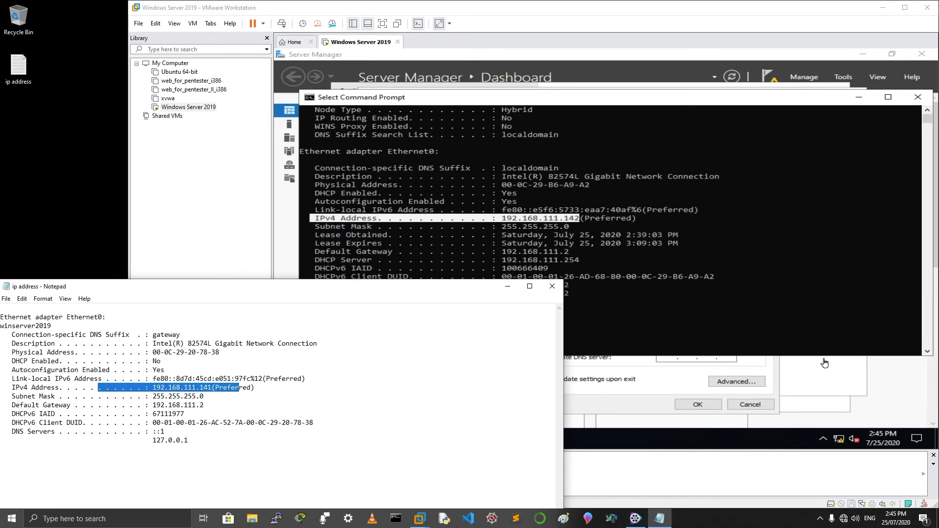
pyautogui.click(645, 389)
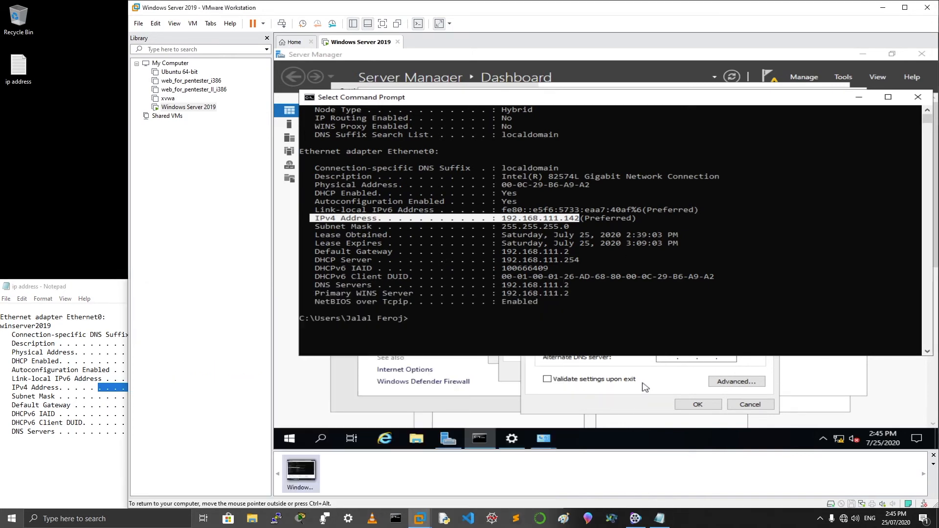
pyautogui.click(646, 389)
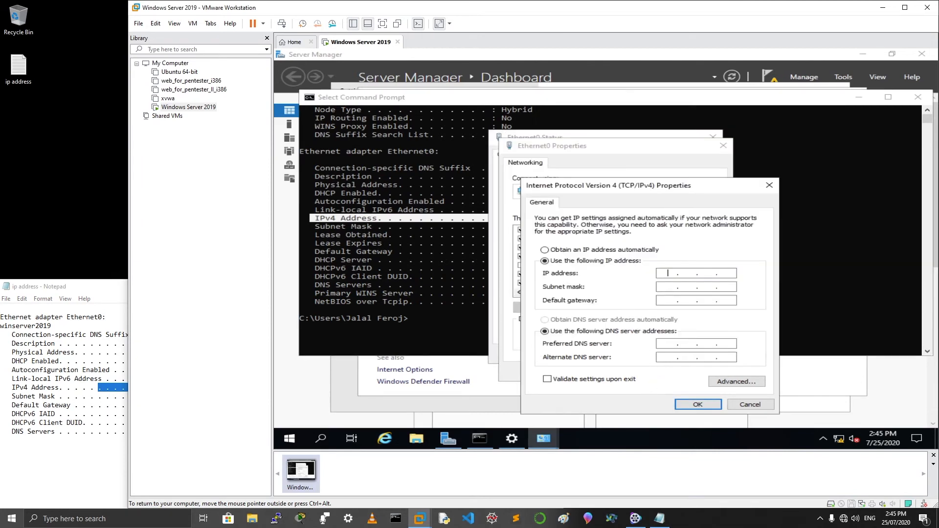
# Enter IP 192.168.111.141 with auto-filled mask 255.255.255.0, then check gateway 192.168.111.2 in the notes
pyautogui.write('192 . 168 . 111 . 141')
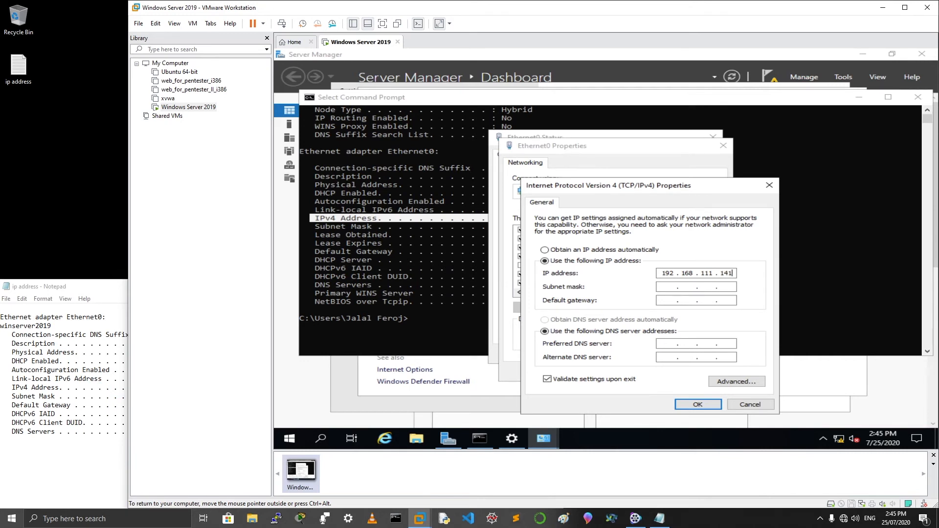
pyautogui.press('Tab')
pyautogui.click(394, 272)
pyautogui.moveTo(316, 248); pyautogui.dragTo(584, 252)
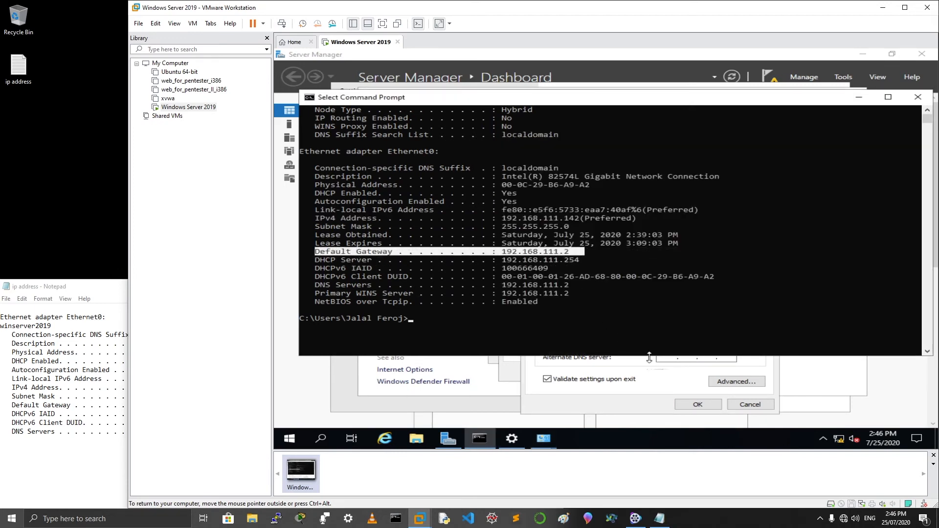
pyautogui.click(87, 382)
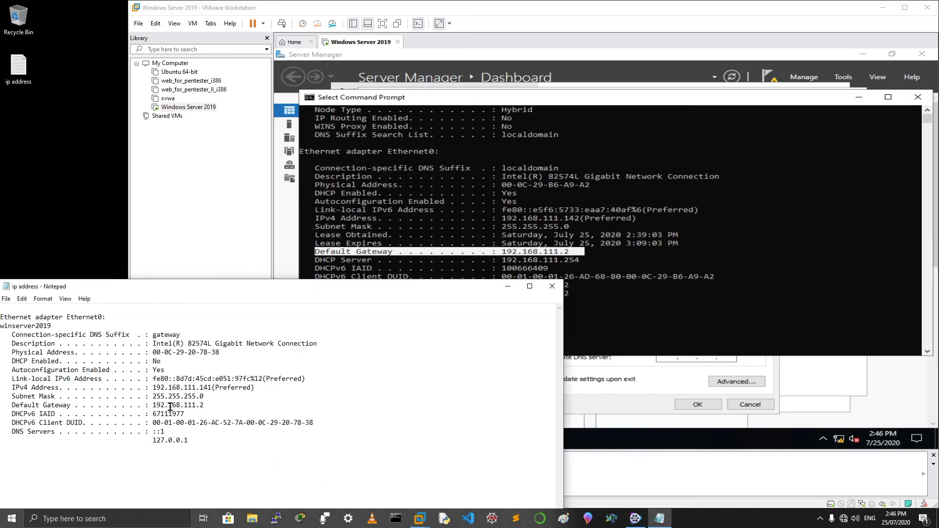
pyautogui.moveTo(152, 405); pyautogui.dragTo(229, 404)
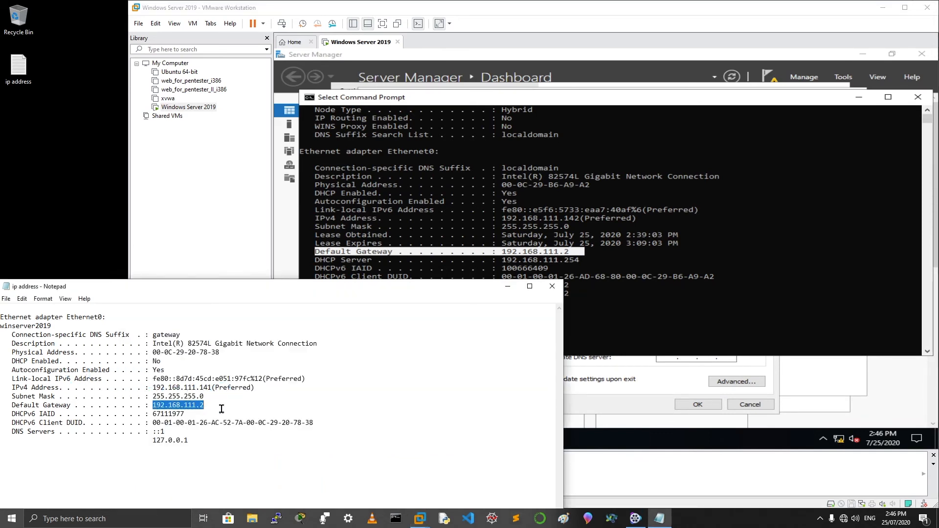
pyautogui.click(673, 308)
# Enter gateway 192.168.111.2 and preferred DNS 192.168.1.1, then save and close the properties
pyautogui.click(636, 410)
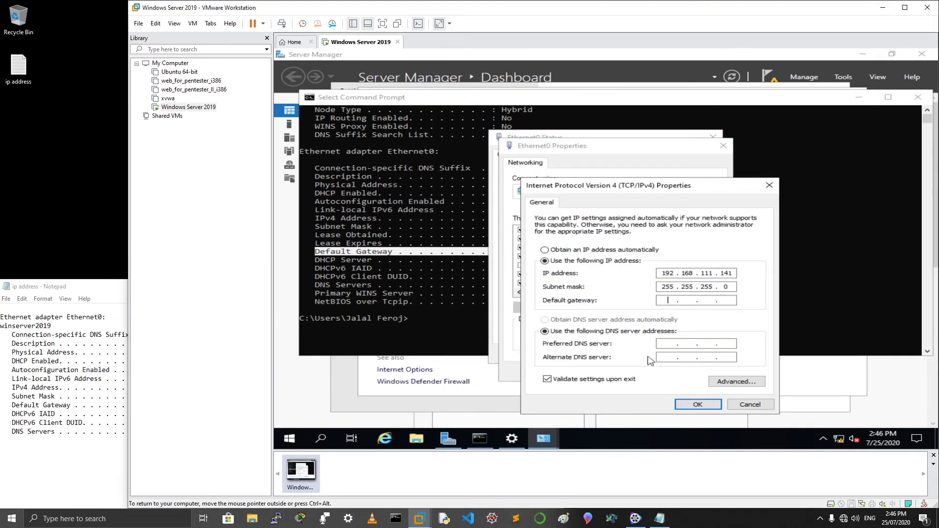
pyautogui.write('192 . 168 . 111 . 2')
pyautogui.click(668, 344)
pyautogui.write('192 . 168 . ')
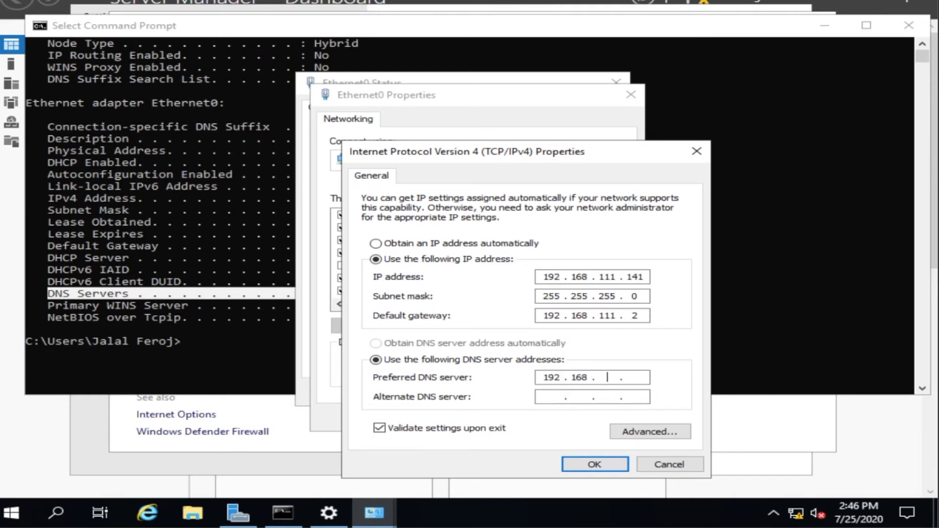
pyautogui.write('1')
pyautogui.click(634, 378)
pyautogui.write('1')
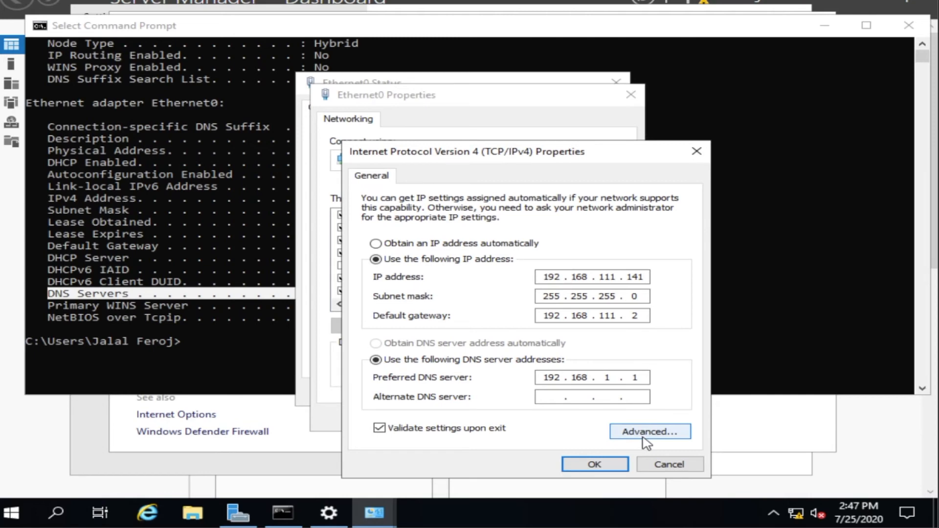
pyautogui.click(595, 464)
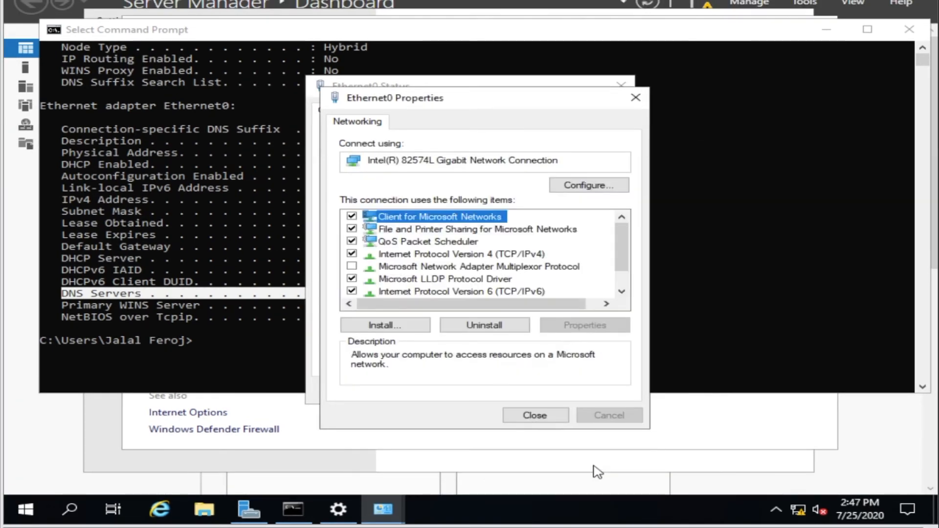
pyautogui.click(535, 416)
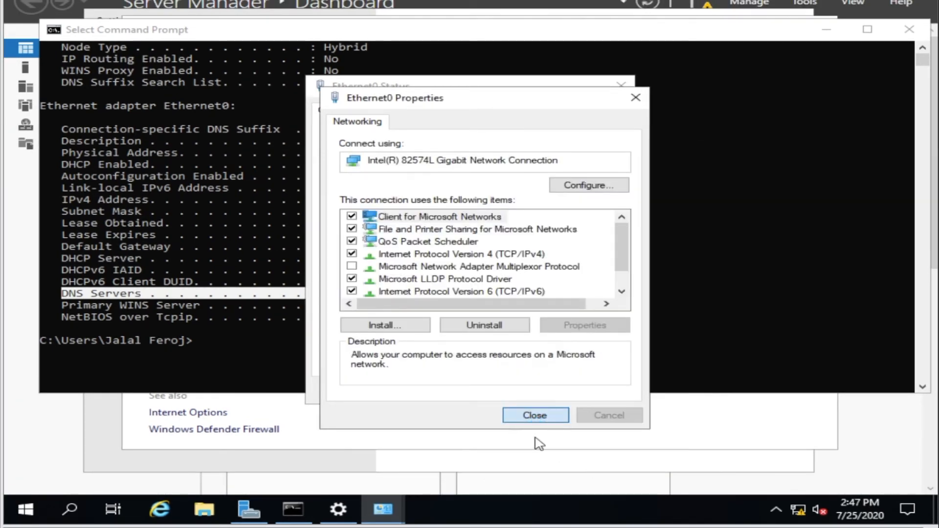
pyautogui.click(191, 346)
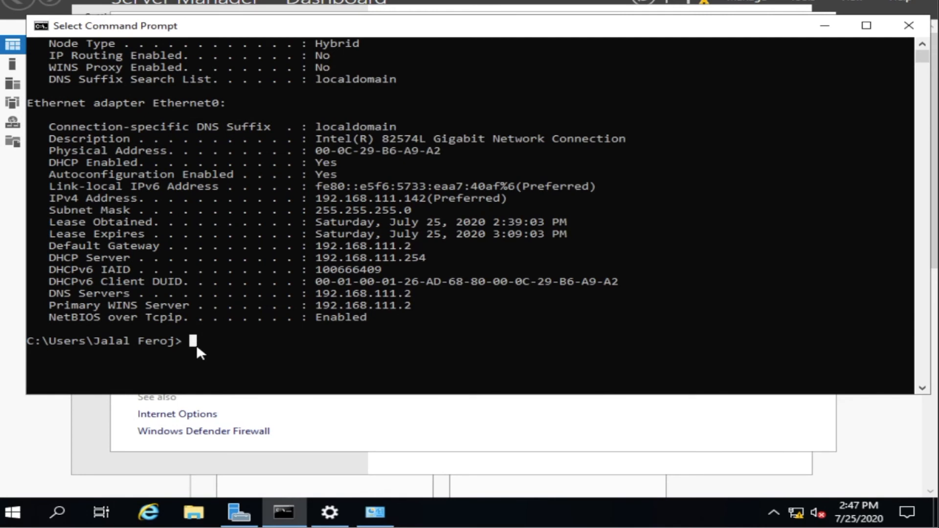
# Rerun ipconfig /all and highlight IPv4 192.168.111.141, gateway 192.168.111.2 and DNS 192.168.1.1
pyautogui.press('Up')
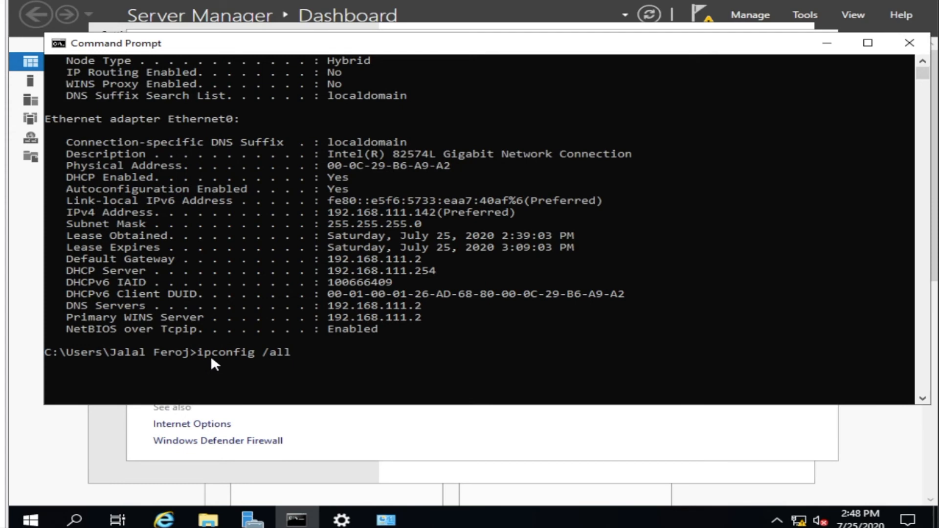
pyautogui.press('Return')
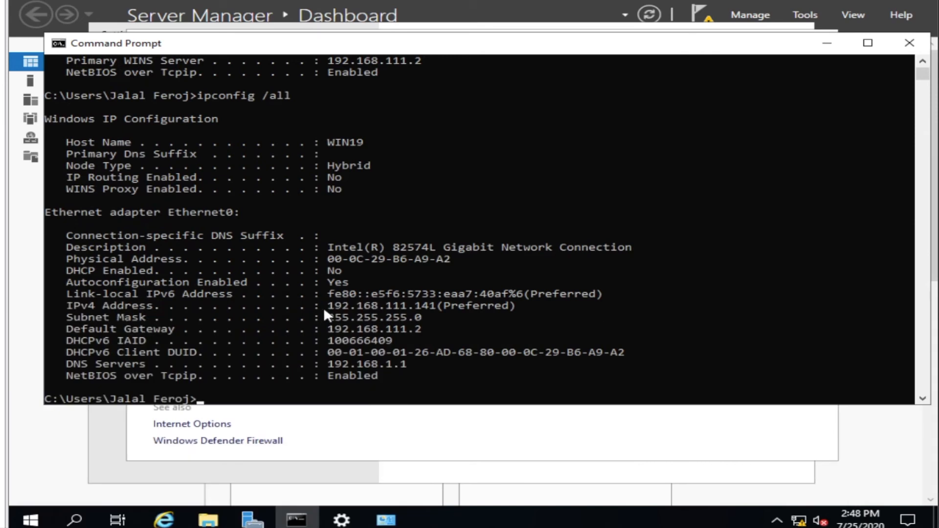
pyautogui.moveTo(324, 306); pyautogui.dragTo(521, 307)
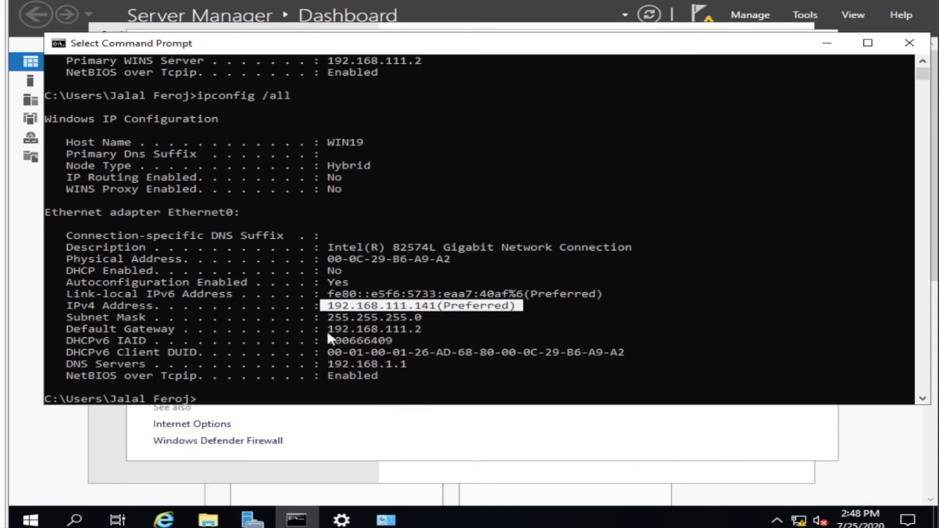
pyautogui.moveTo(325, 329); pyautogui.dragTo(449, 330)
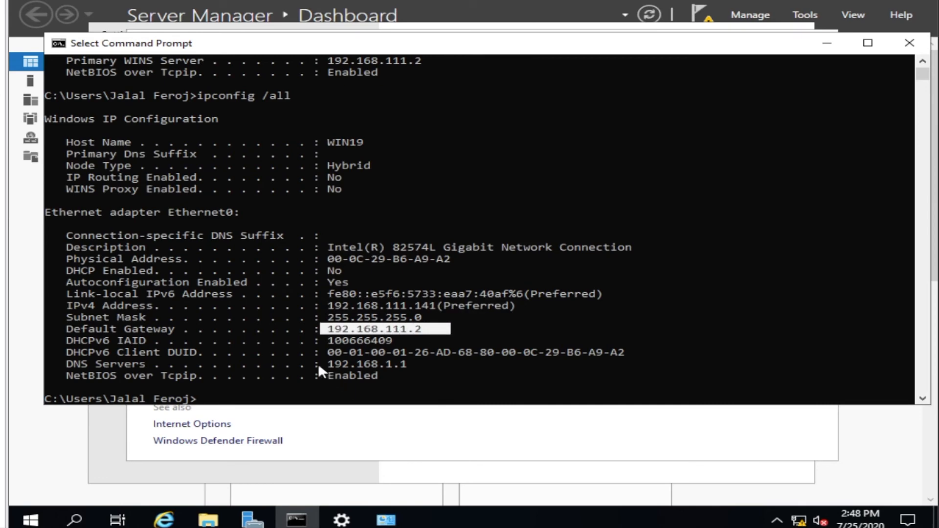
pyautogui.moveTo(314, 364); pyautogui.dragTo(450, 366)
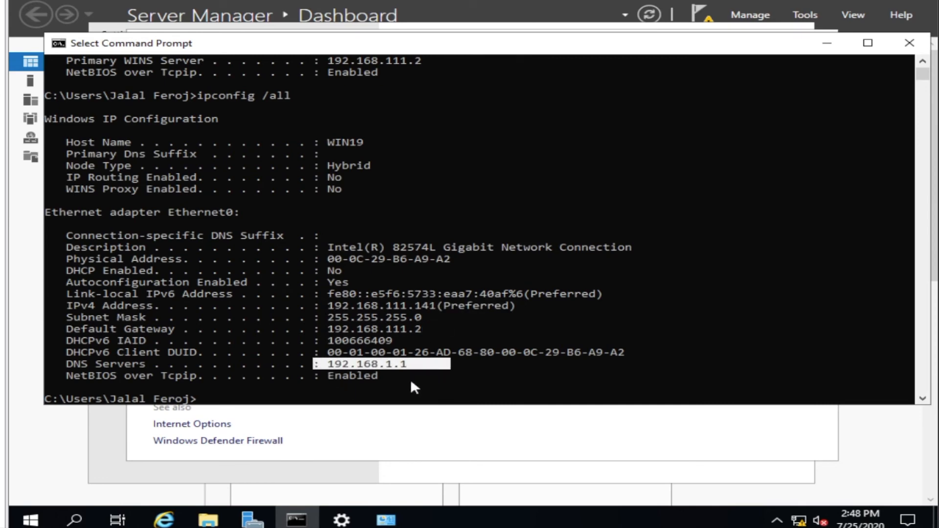
# Enlarge the console and select the full Ethernet0 adapter section of the output
pyautogui.scroll(-4, 790, 205)
pyautogui.scroll(6, 788, 210)
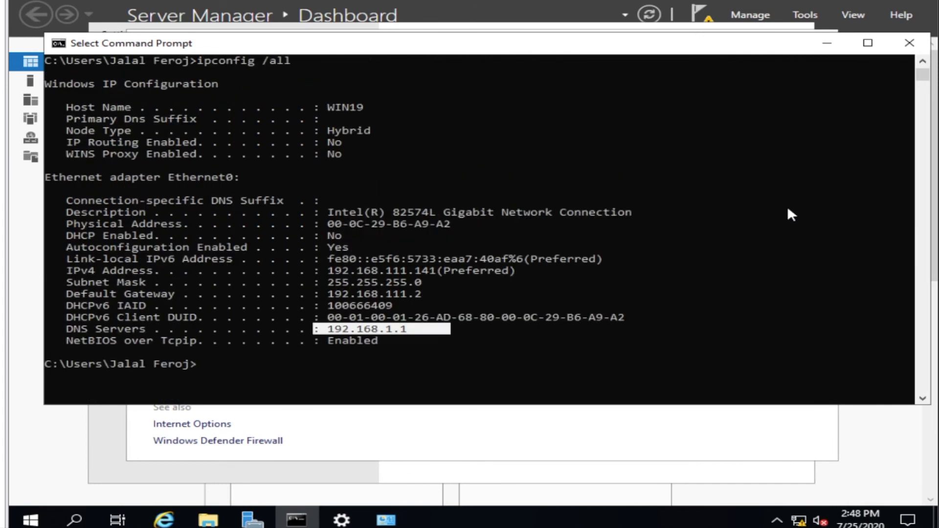
pyautogui.scroll(-1, 784, 234)
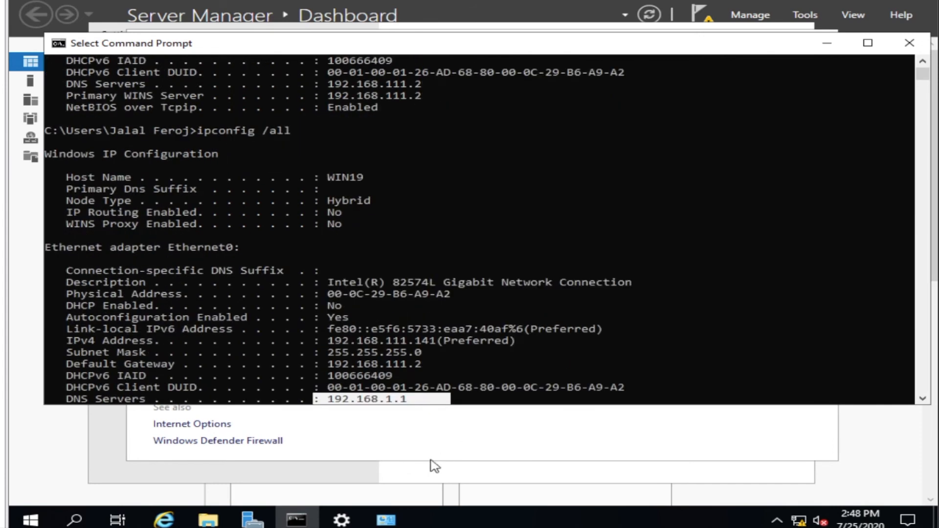
pyautogui.moveTo(473, 407); pyautogui.dragTo(476, 494)
pyautogui.scroll(1, 415, 248)
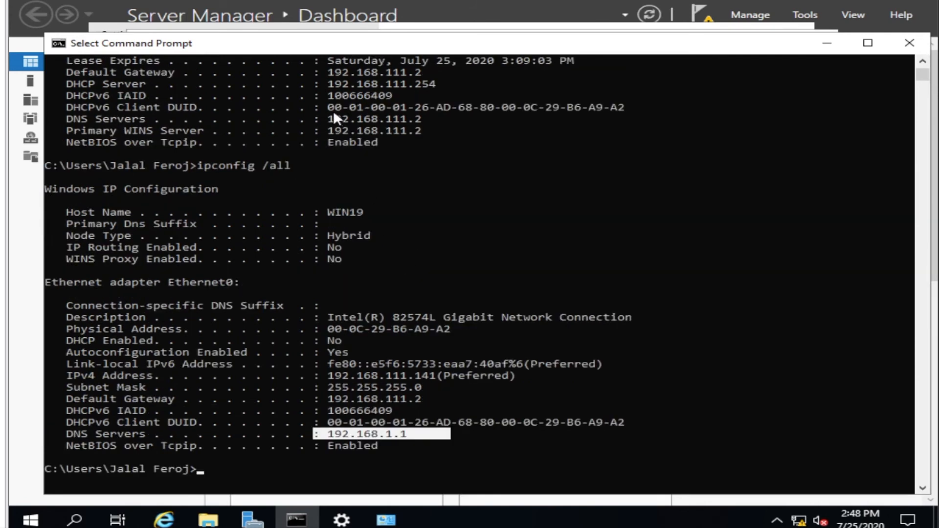
pyautogui.moveTo(322, 118); pyautogui.dragTo(443, 119)
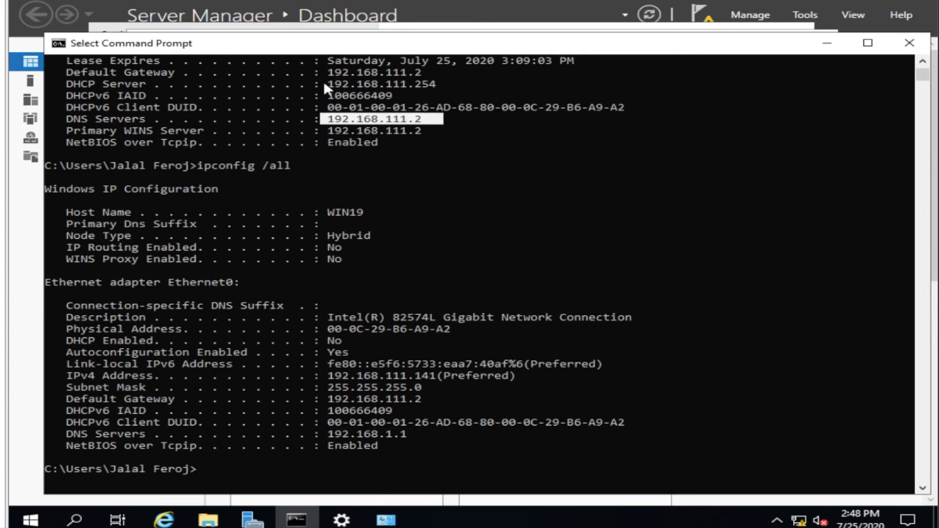
pyautogui.moveTo(324, 83); pyautogui.dragTo(397, 83)
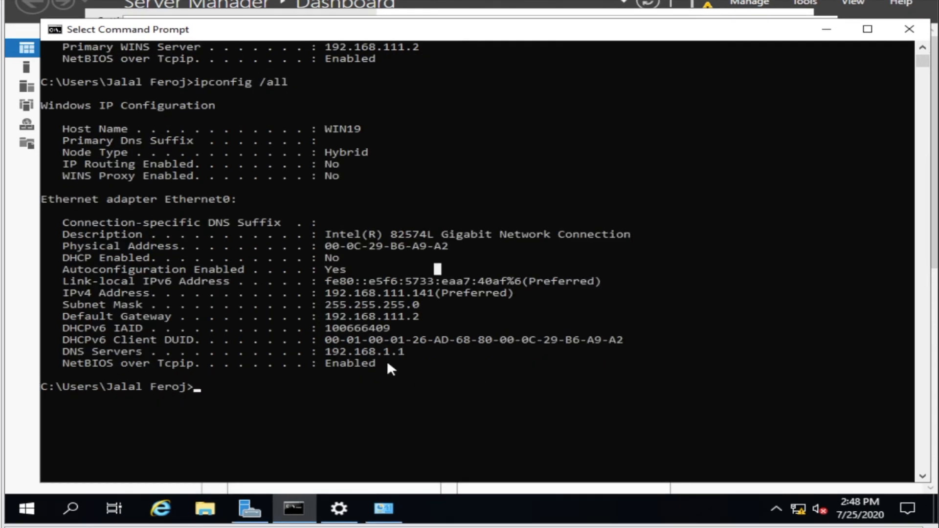
pyautogui.moveTo(386, 360); pyautogui.dragTo(41, 205)
pyautogui.hotkey('ctrl', 'c')
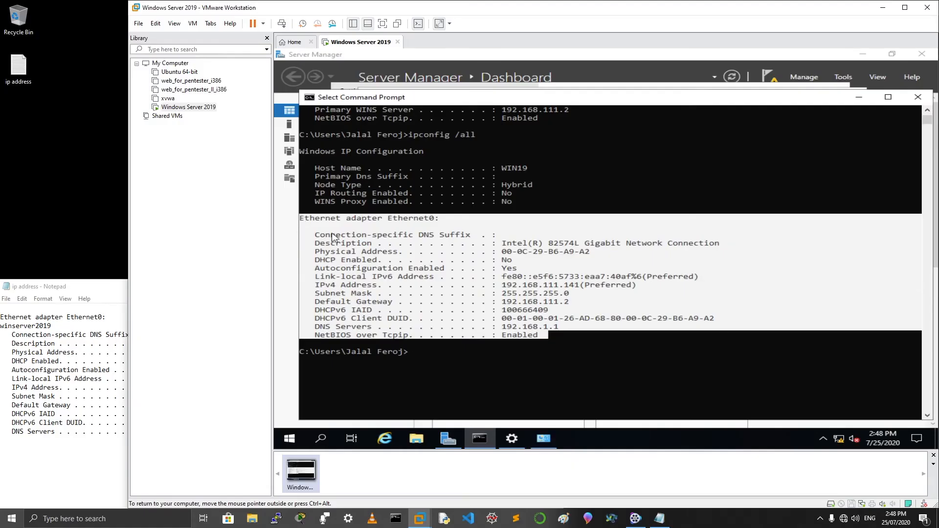
# Copy the new adapter details and paste them over the old notes in Notepad
pyautogui.rightClick(333, 237)
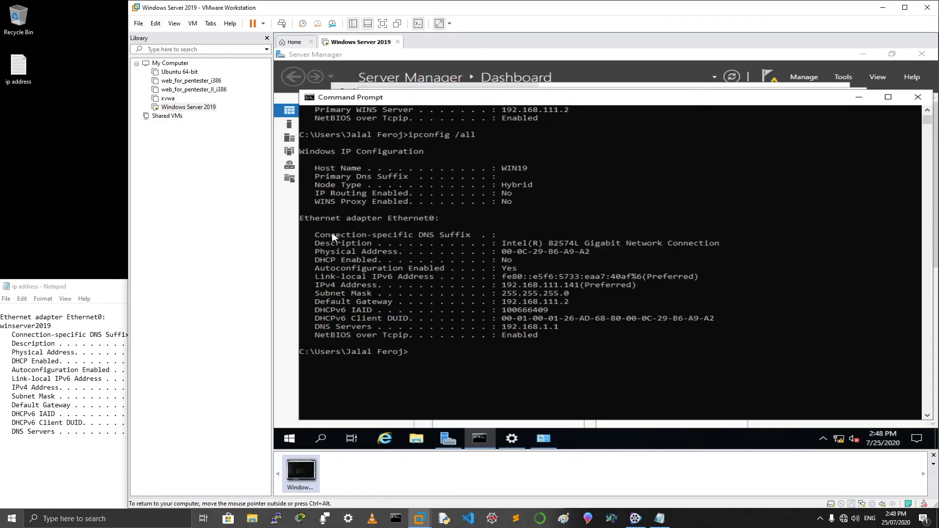
pyautogui.click(106, 442)
pyautogui.moveTo(226, 448); pyautogui.dragTo(4, 335)
pyautogui.hotkey('ctrl', 'v')
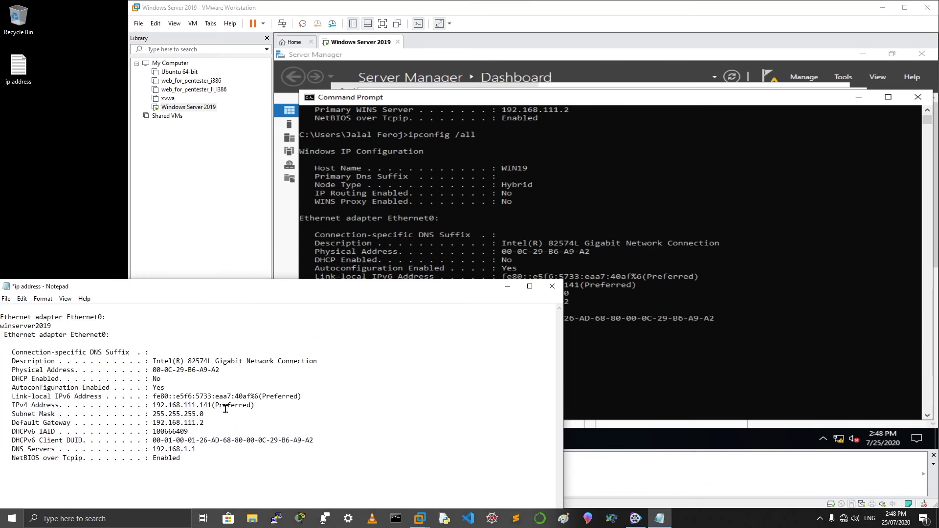
# Delete the duplicate 'Ethernet adapter Ethernet0:' line and open the File menu to save
pyautogui.click(121, 314)
pyautogui.moveTo(121, 314); pyautogui.dragTo(3, 304)
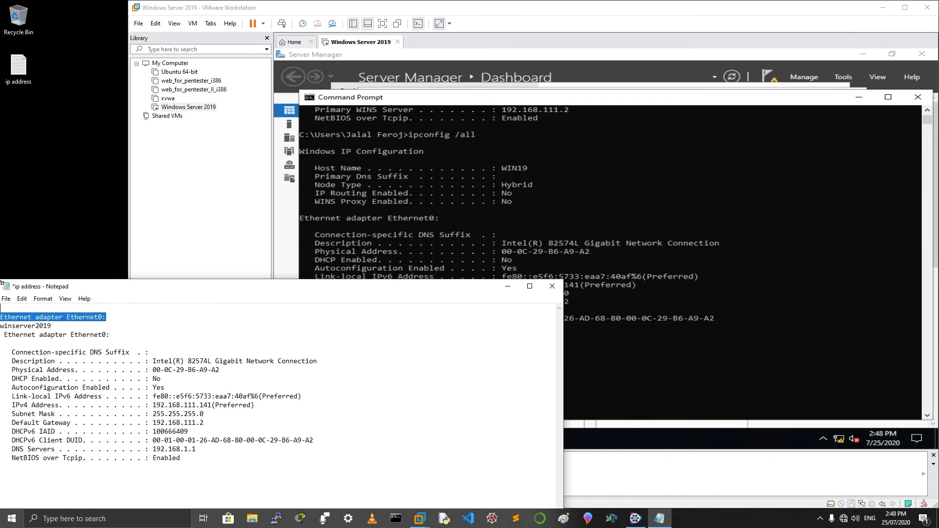
pyautogui.press('BackSpace')
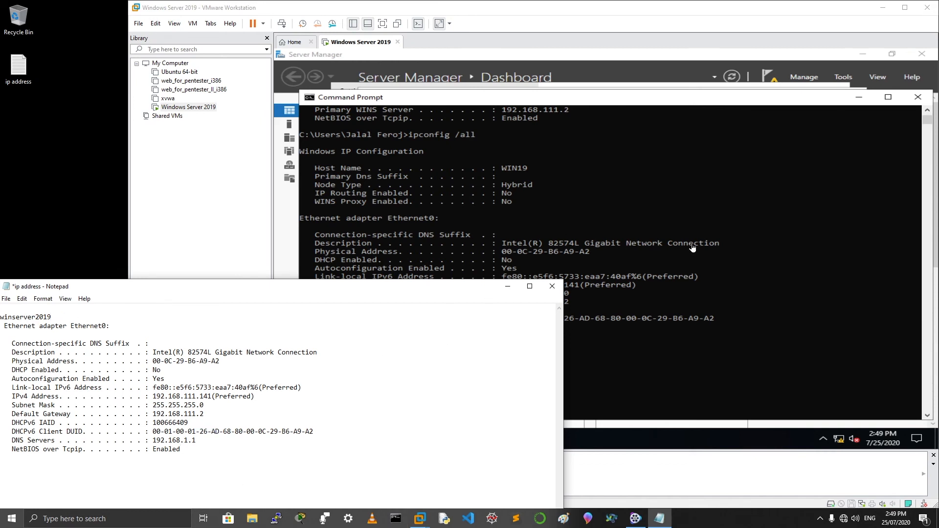
pyautogui.click(6, 299)
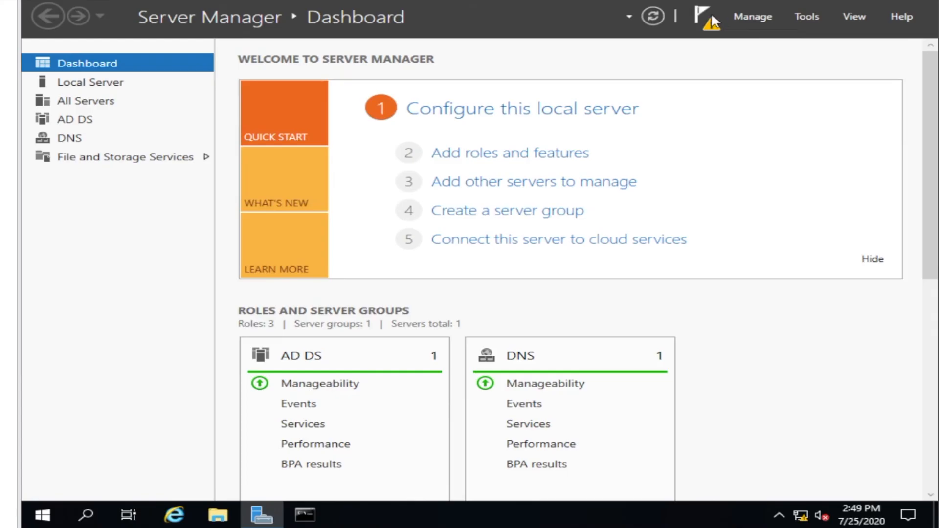
# Choose 'Promote this server to a domain controller' and add a new forest with root domain cyber.com
pyautogui.click(704, 20)
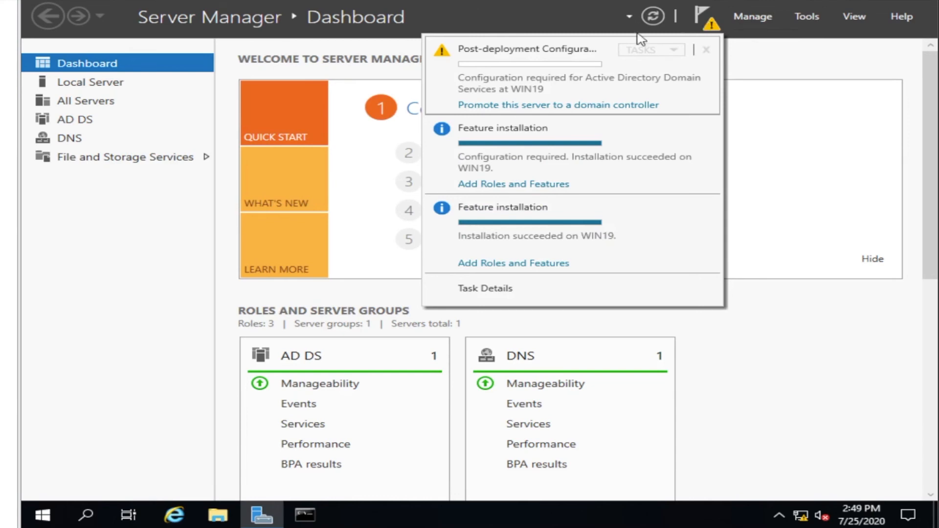
pyautogui.click(523, 105)
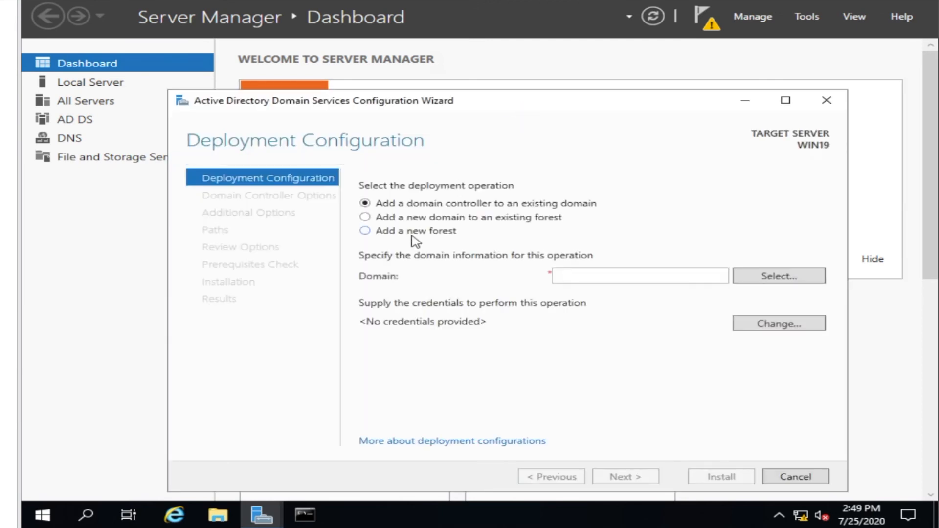
pyautogui.click(416, 231)
pyautogui.click(607, 276)
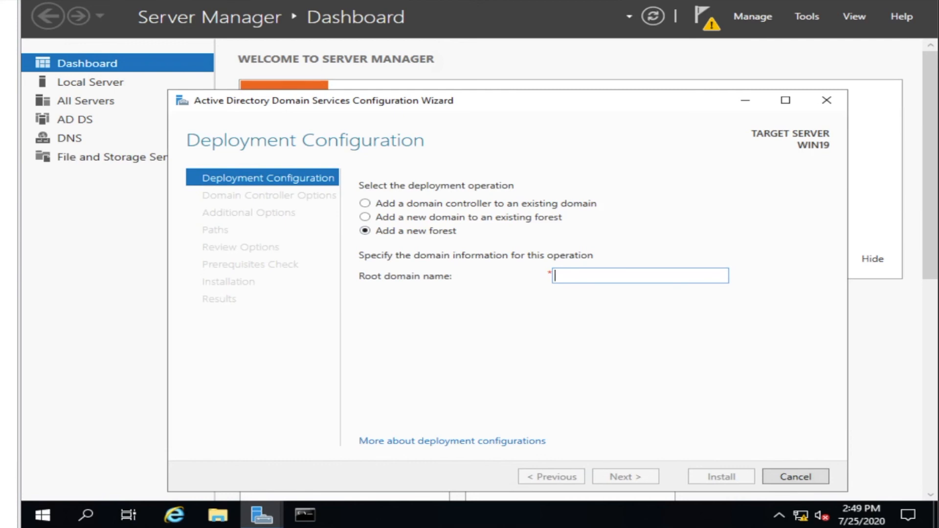
pyautogui.write('cyber')
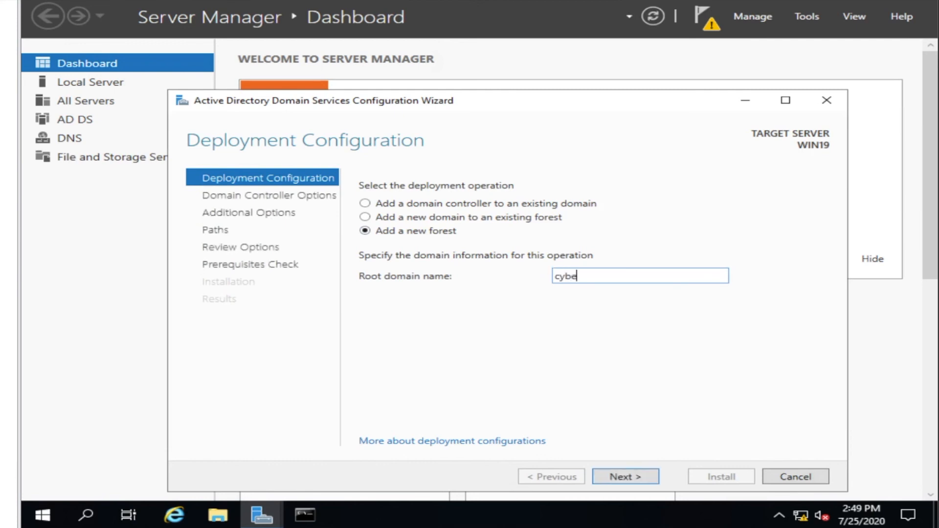
pyautogui.write('.com')
pyautogui.click(619, 479)
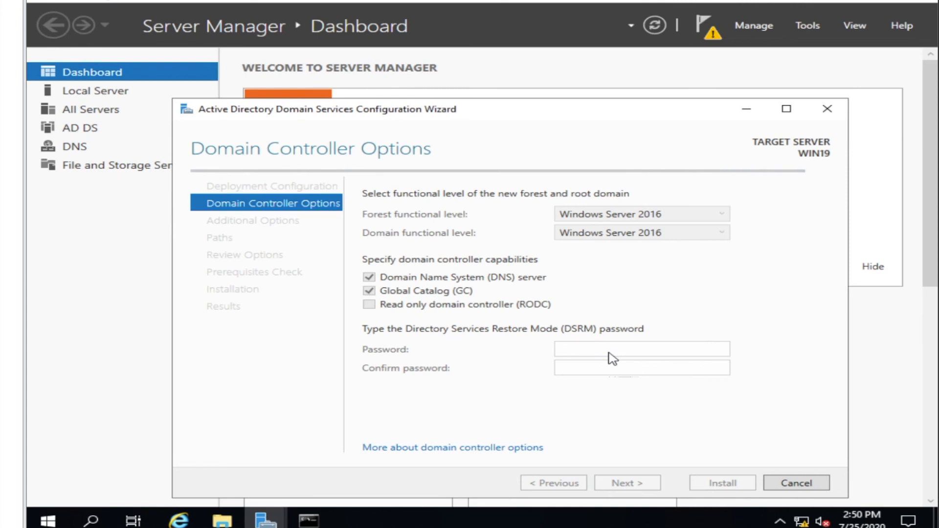
# Enter and confirm the Directory Services Restore Mode password
pyautogui.click(609, 350)
pyautogui.write('Pa')
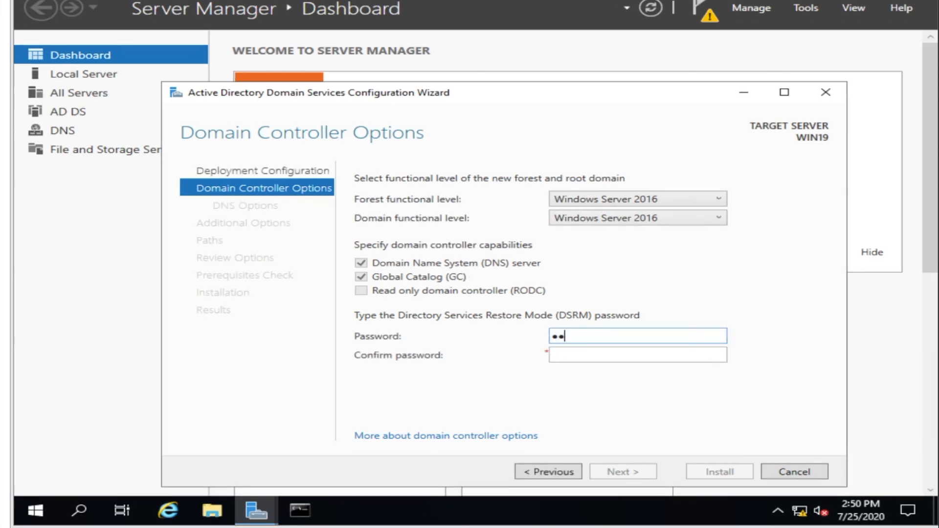
pyautogui.press('BackSpace')
pyautogui.write('••••••••')
pyautogui.press('Tab')
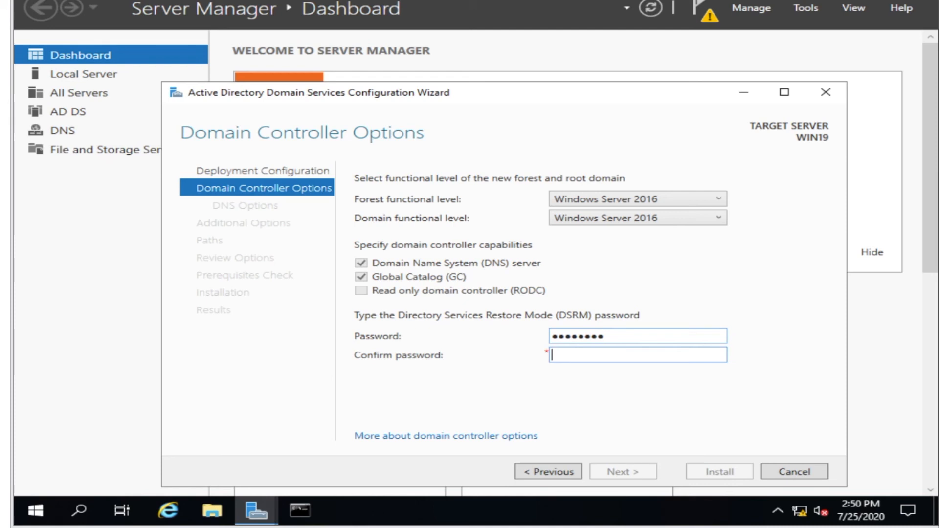
pyautogui.write('•••••••••')
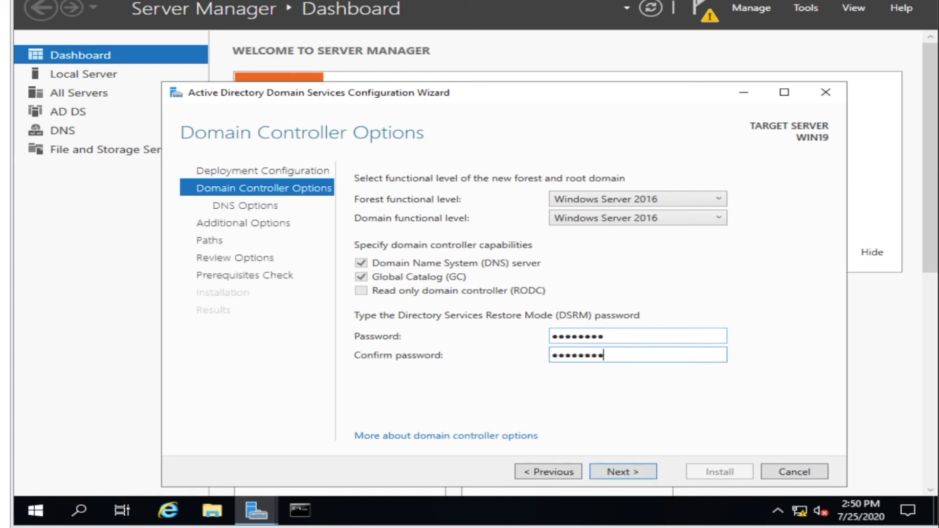
# Accept default DNS options, NetBIOS name CYBER and folder paths, then run the prerequisites check
pyautogui.click(651, 479)
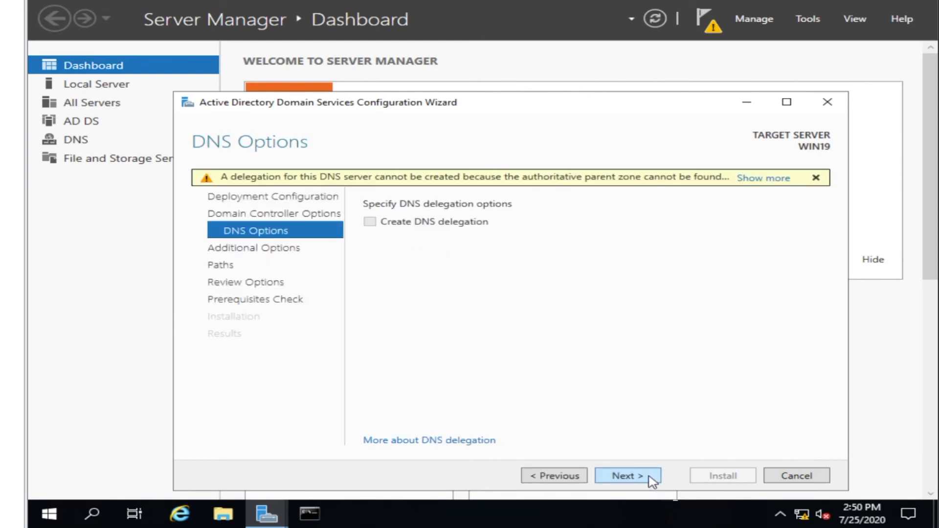
pyautogui.click(651, 479)
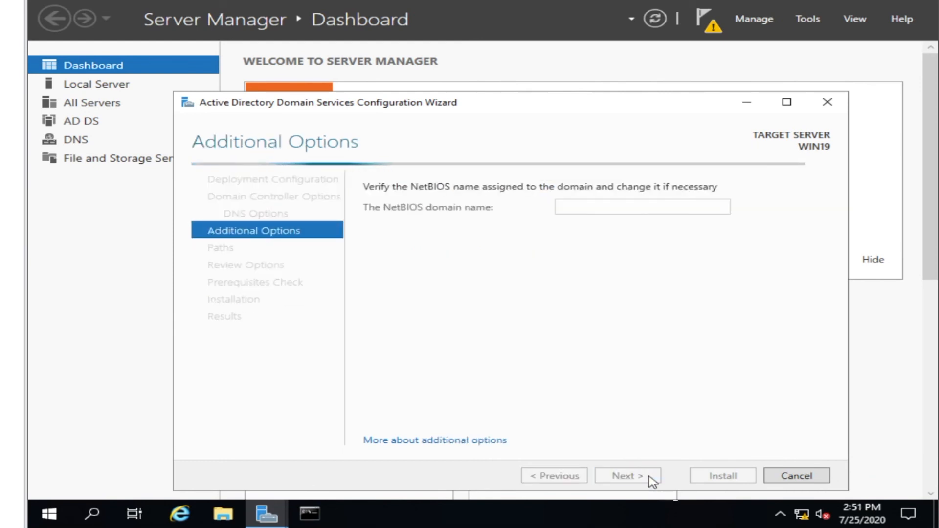
pyautogui.click(653, 478)
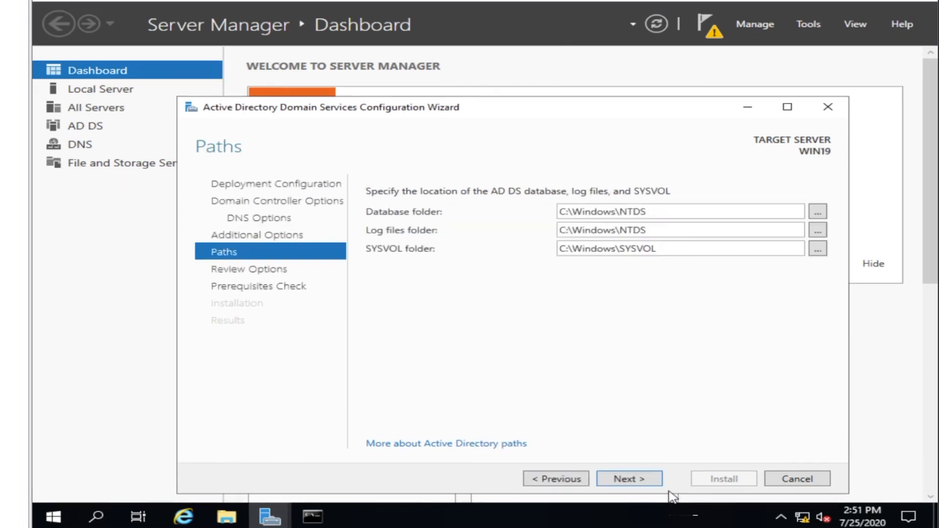
pyautogui.click(657, 484)
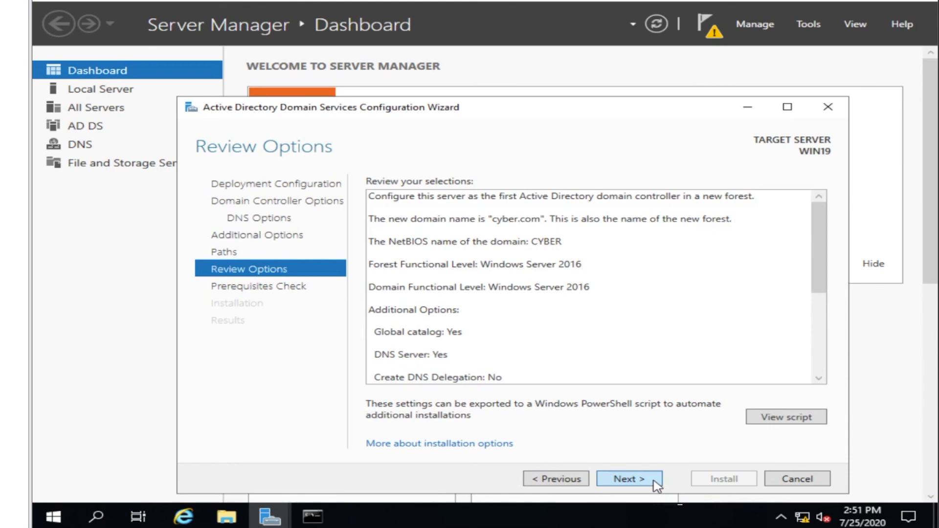
pyautogui.click(657, 485)
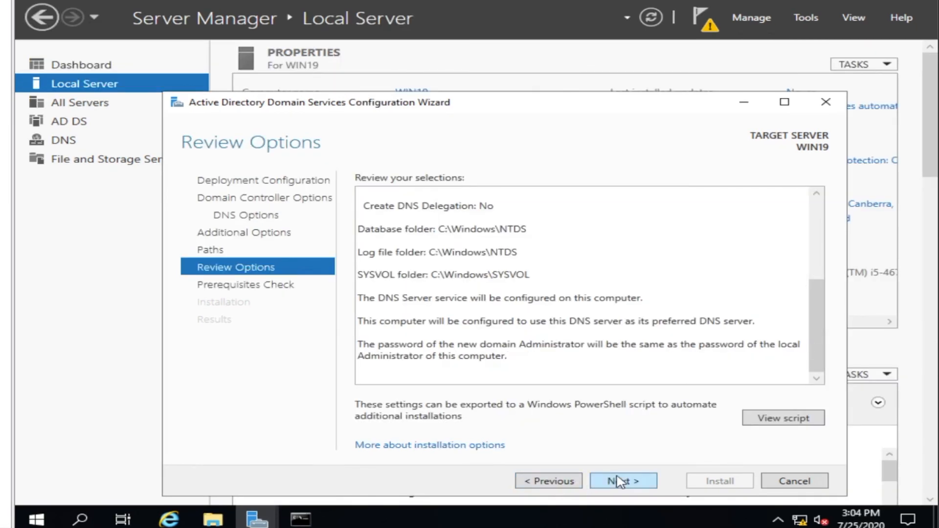
# Rerun the prerequisites check and install AD DS once it passes
pyautogui.click(624, 479)
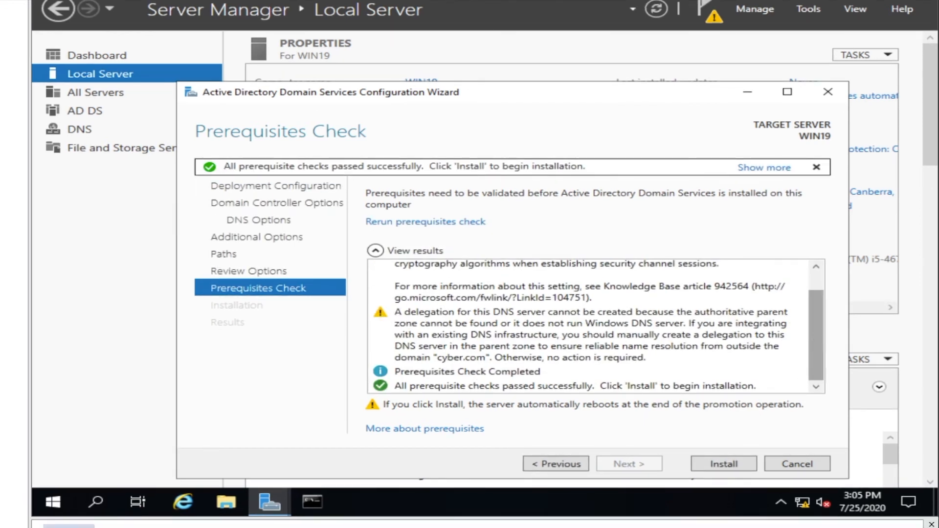
pyautogui.click(734, 471)
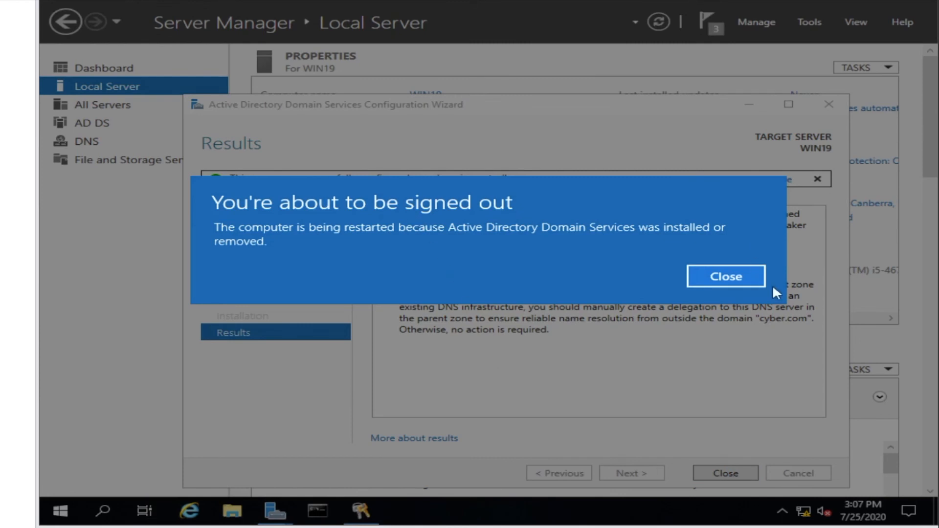
# Dismiss the sign-out notice and finished wizard, then sign in to CYBER with the domain password after reboot
pyautogui.click(730, 270)
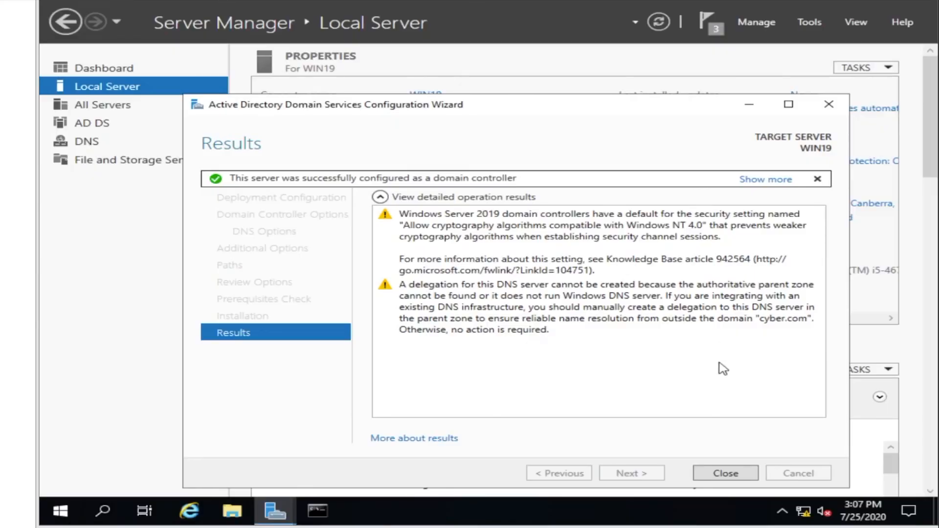
pyautogui.click(725, 474)
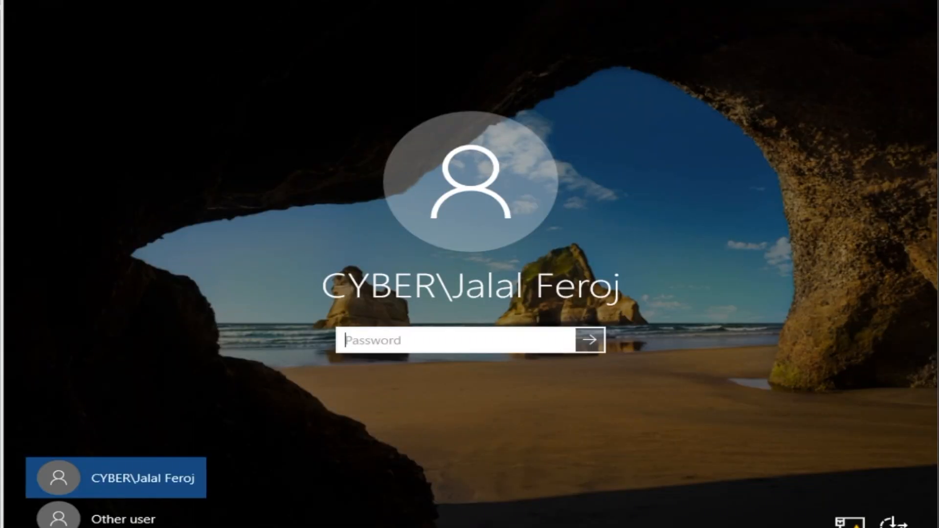
pyautogui.write('••')
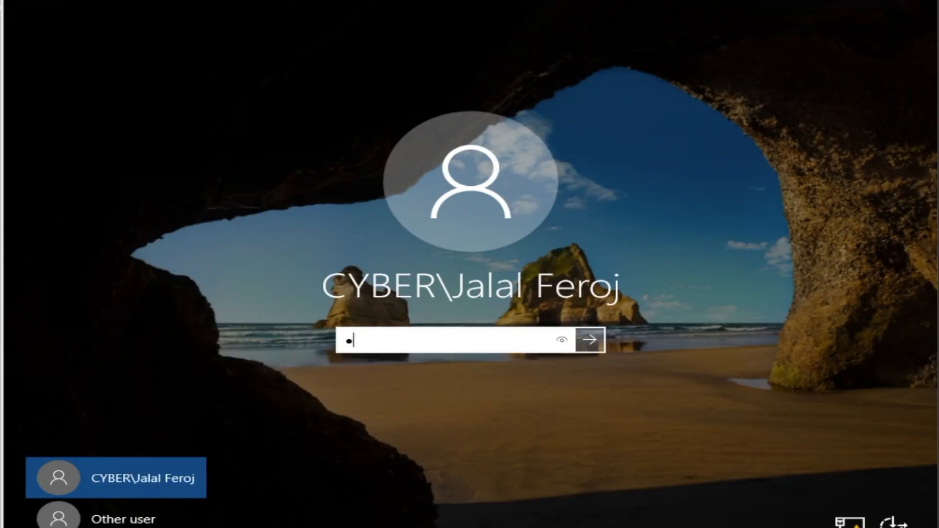
pyautogui.write('••••••')
pyautogui.press('Return')
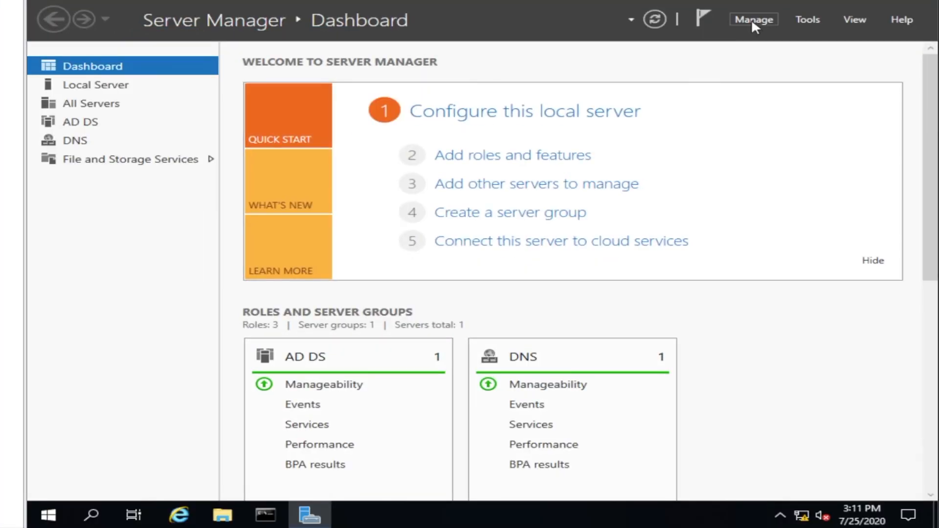
# Launch Active Directory Users and Computers from Tools and refresh cyber.com's Computers container
pyautogui.click(766, 19)
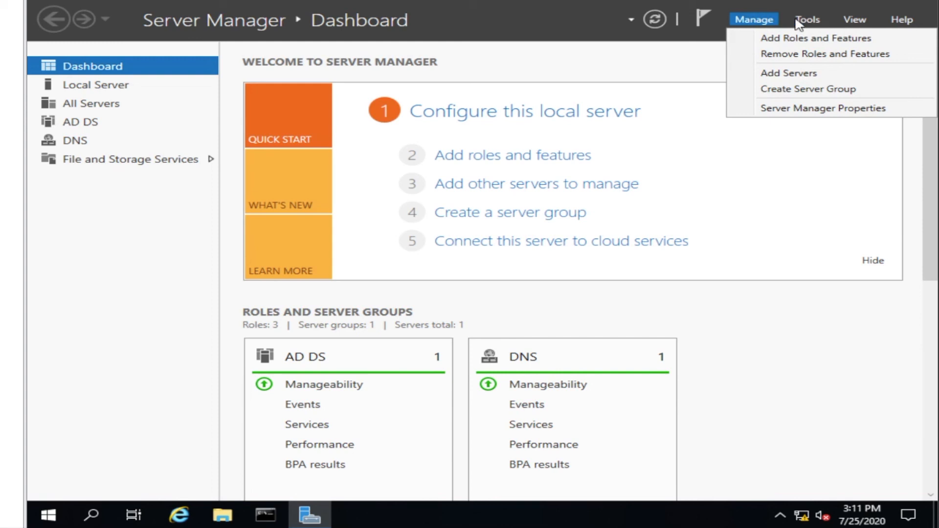
pyautogui.click(817, 20)
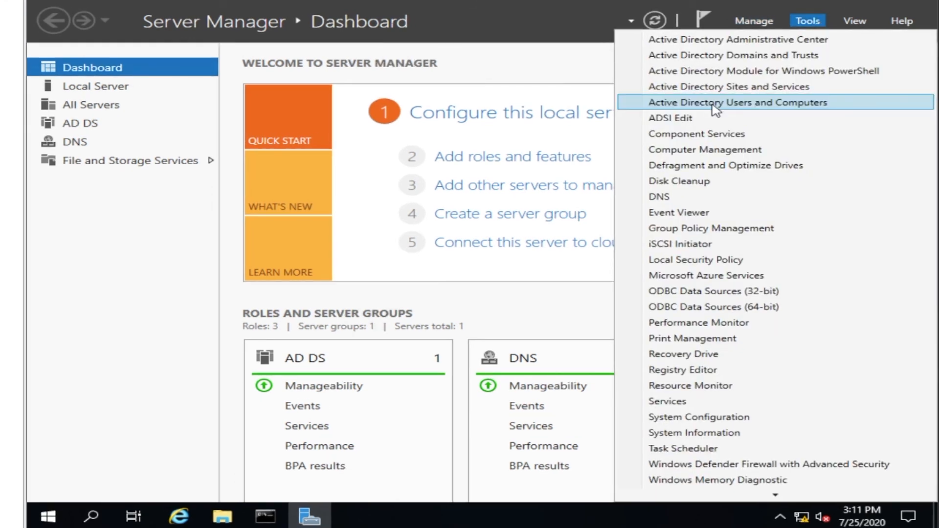
pyautogui.click(713, 104)
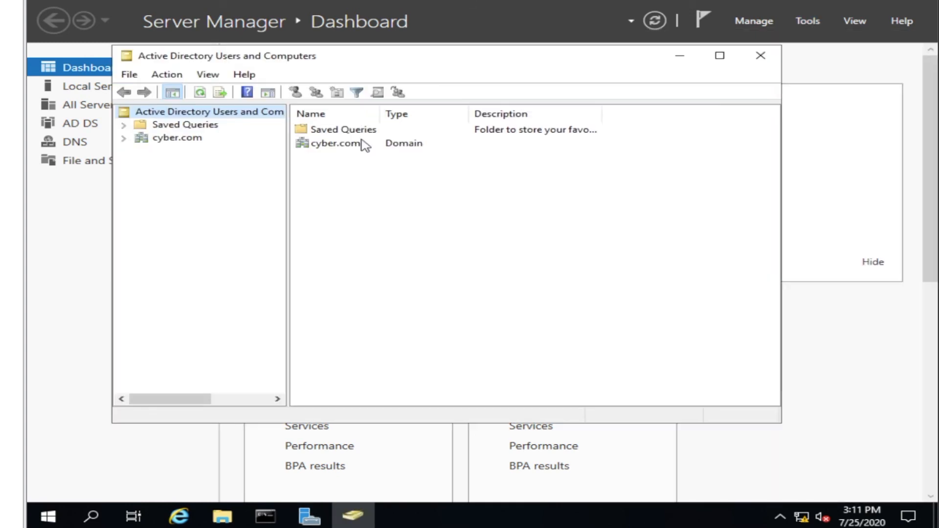
pyautogui.click(123, 139)
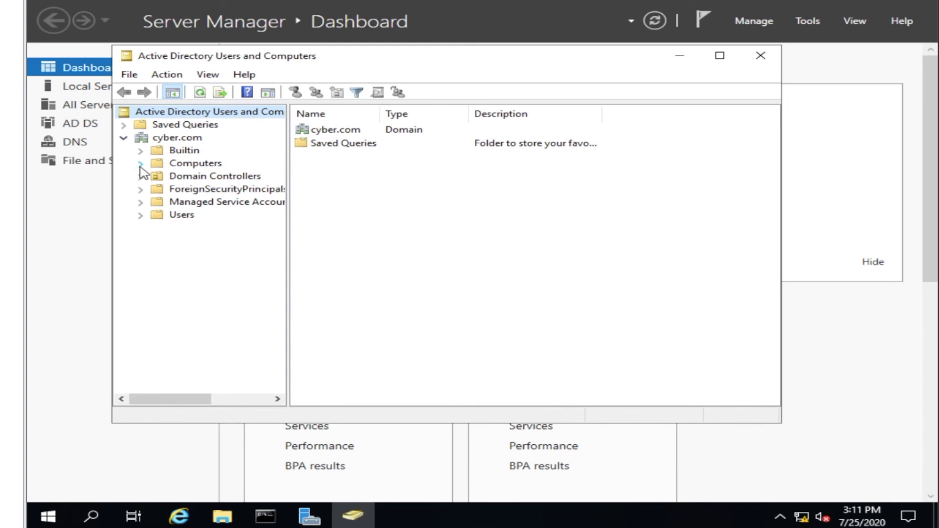
pyautogui.click(165, 165)
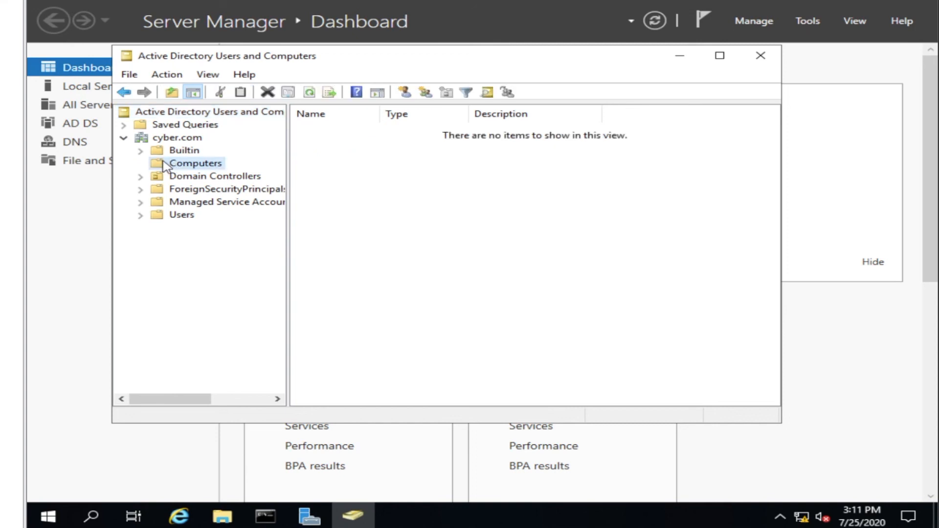
pyautogui.rightClick(417, 196)
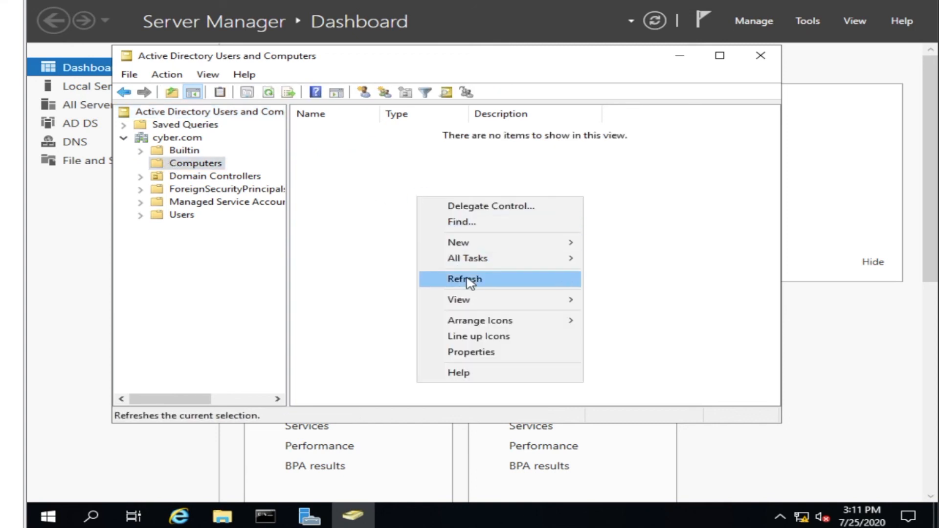